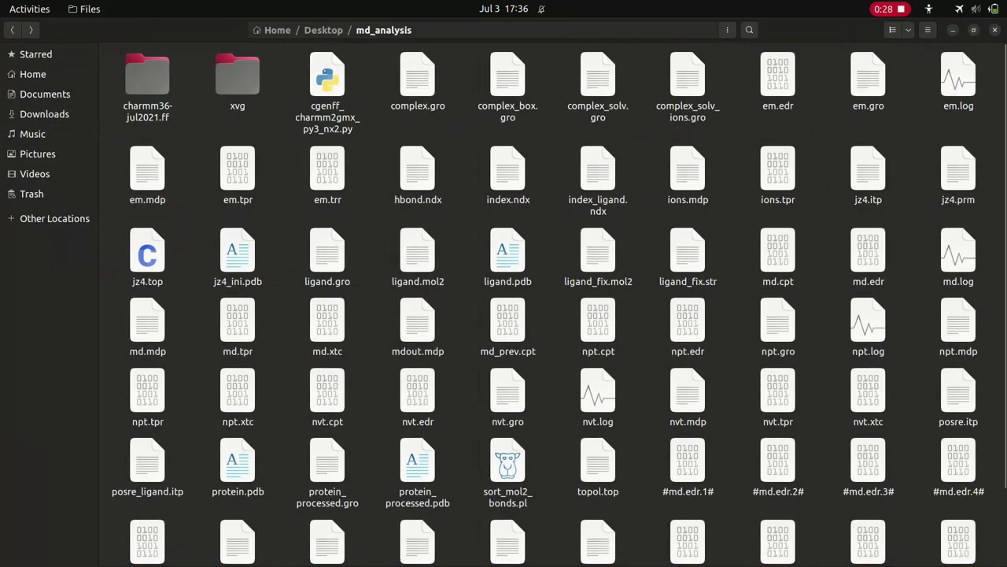
Look through the density, potential, pressure and temperature files in the xvg folder, and return to the md_analysis folder.
left_click(237, 75)
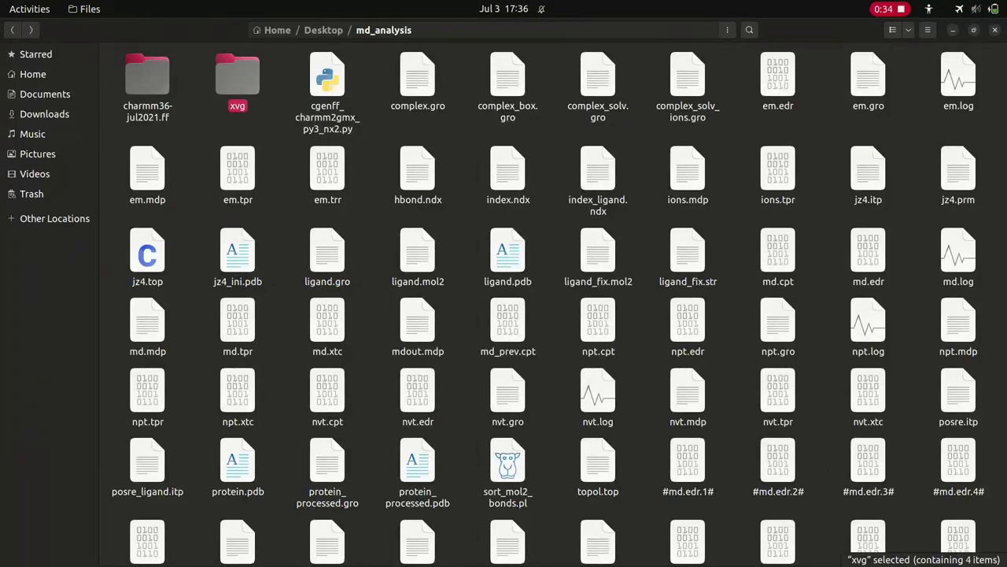
key("Return")
left_click_drag(155, 137, 485, 82)
left_click(543, 158)
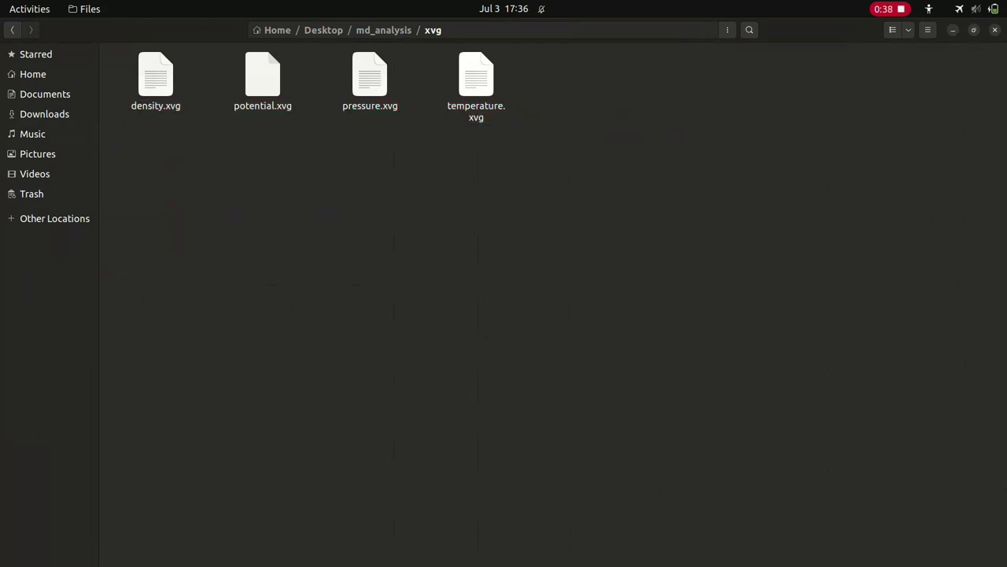
left_click(476, 76)
left_click(369, 76)
left_click(263, 76)
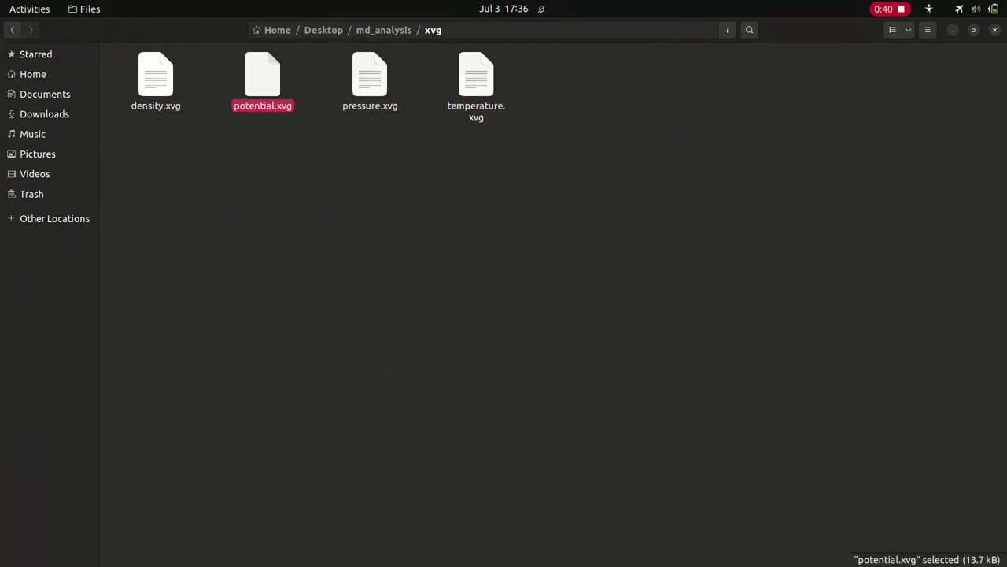
left_click(156, 75)
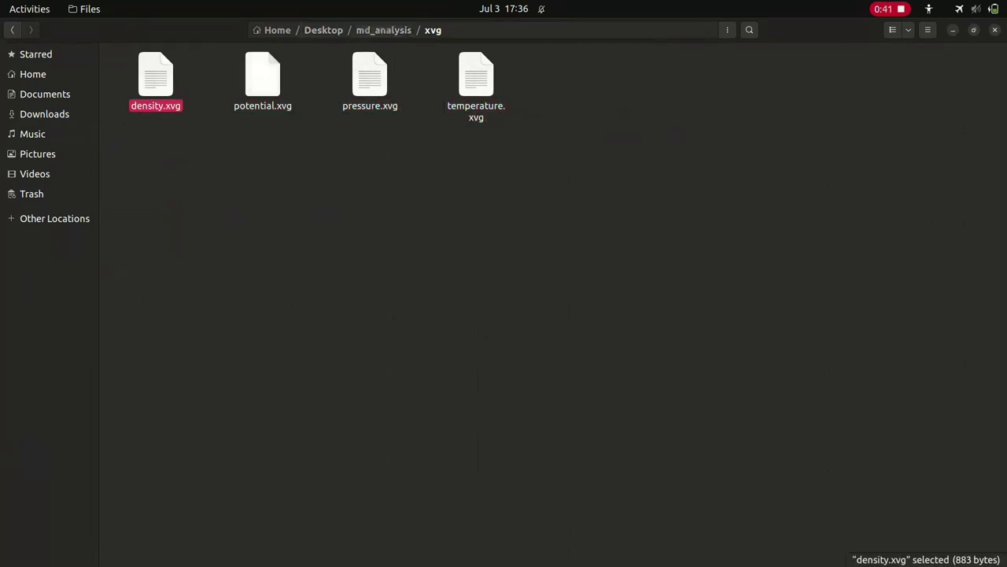
left_click(383, 30)
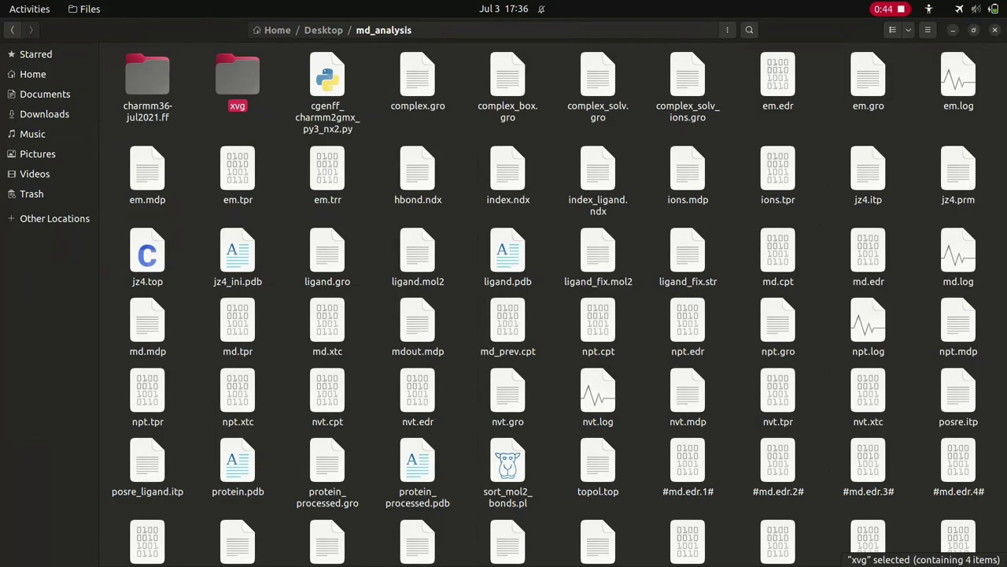
Search the md_analysis folder for "md.x" to locate the trajectory file, and clear the search text.
type("md")
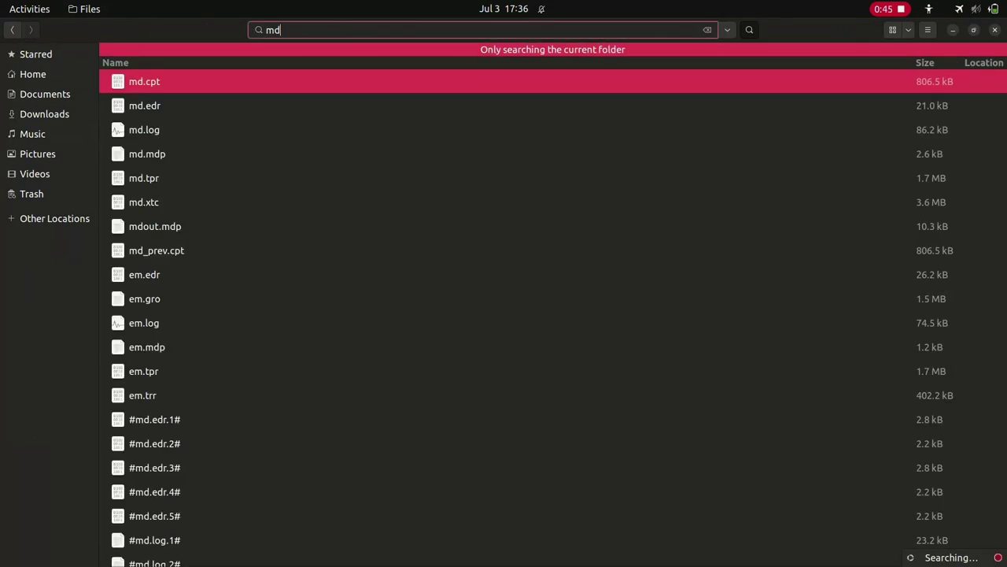
type(".x")
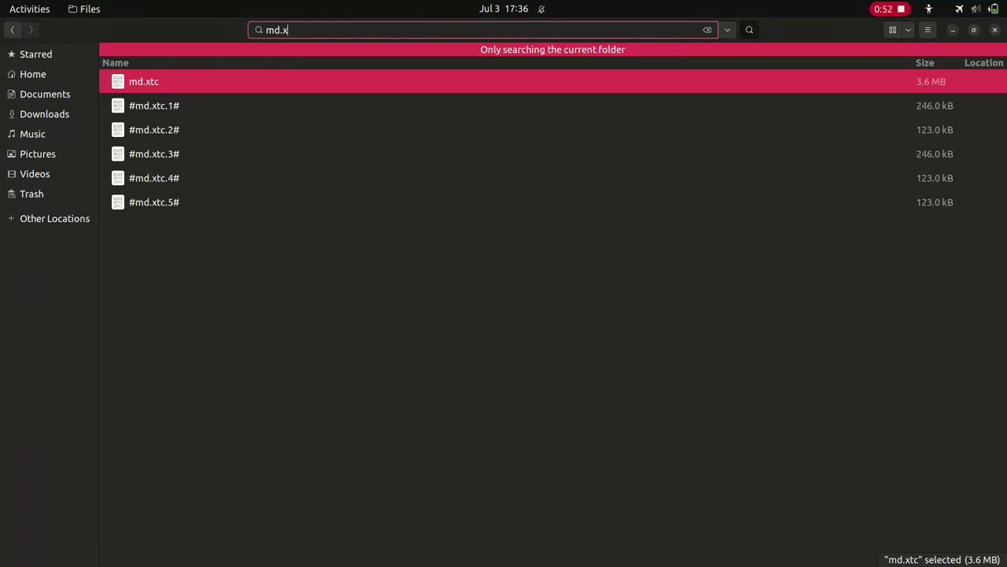
key("BackSpace")
key("BackSpace")
key("BackSpace")
key("BackSpace")
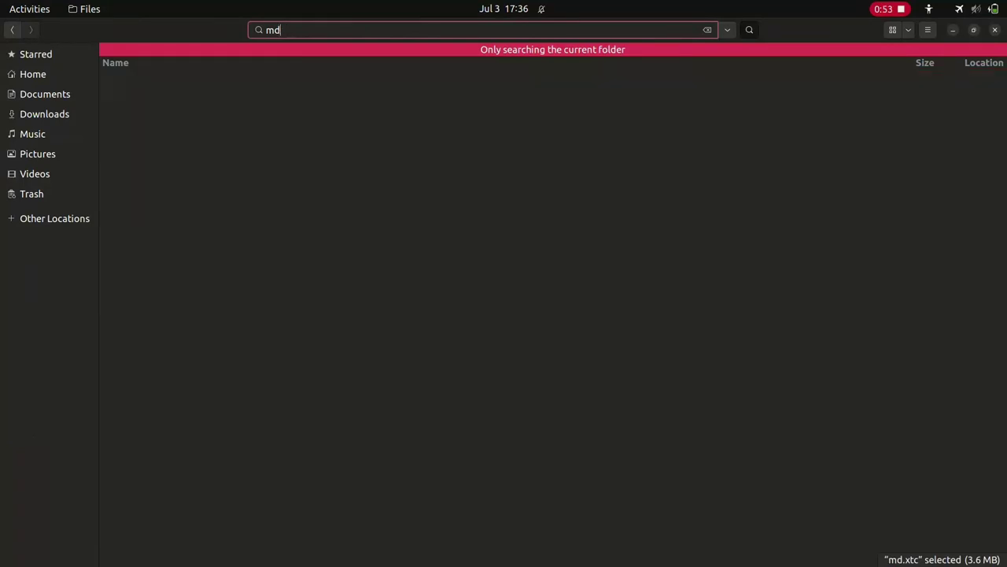
Search the md_analysis folder for "npt", highlight npt.gro among the matches, and leave the search.
type("npt")
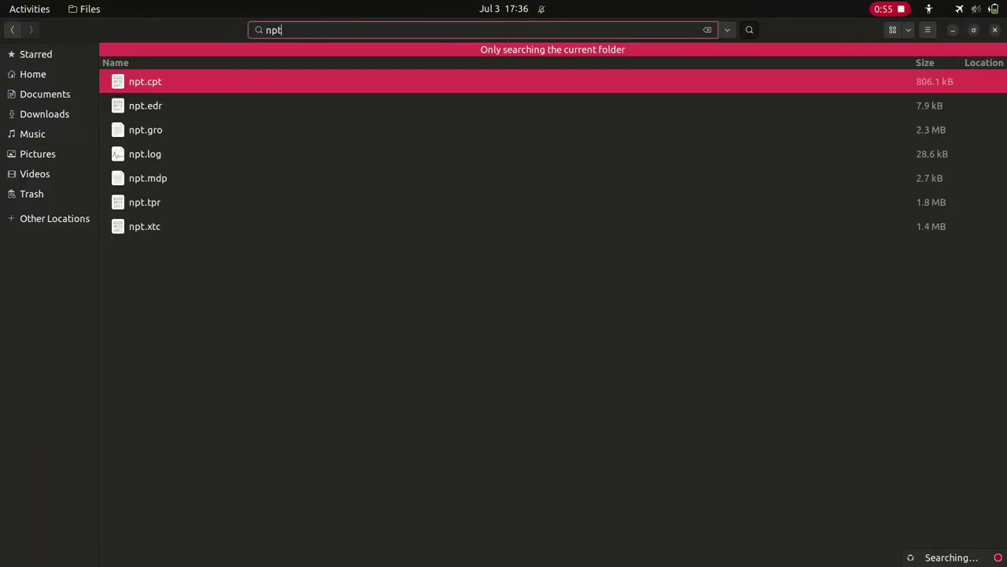
key("Down")
key("Down")
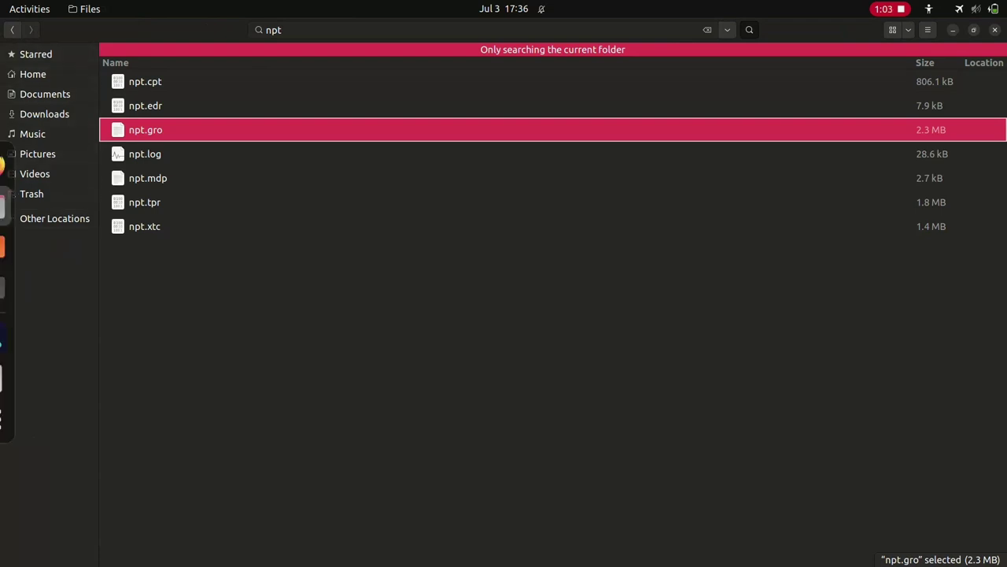
mouse_move(1, 287)
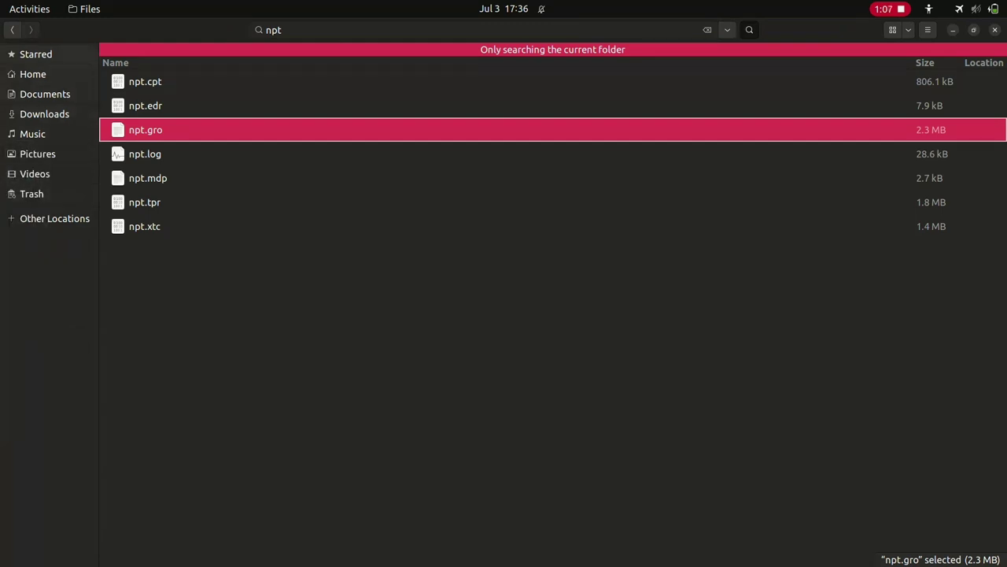
left_click(12, 30)
left_click(12, 30)
key("Escape")
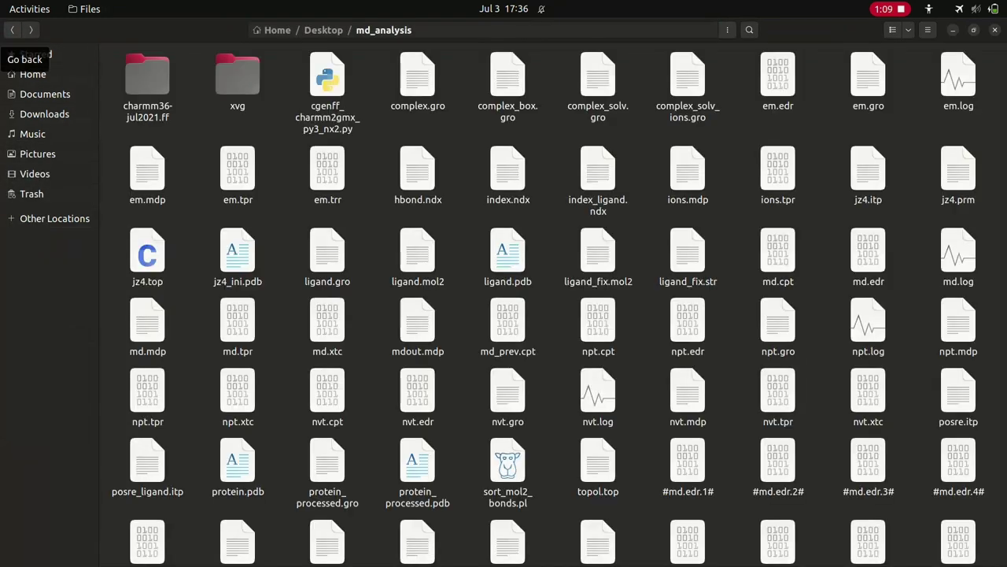
Select both npt.gro and md.xtc in the md_analysis folder.
scroll(558, 304, "down", 2)
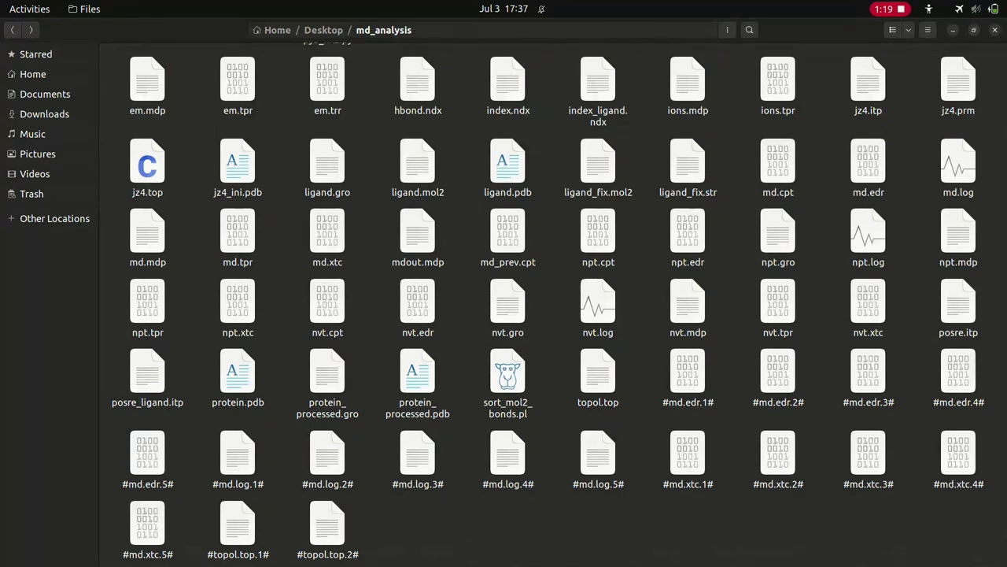
left_click(778, 233)
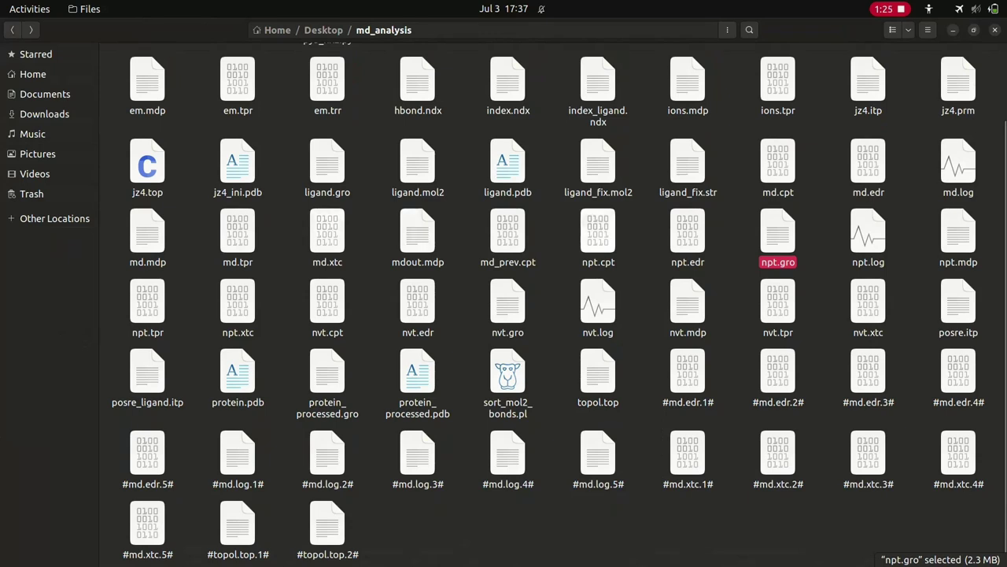
left_click(328, 231, "ctrl")
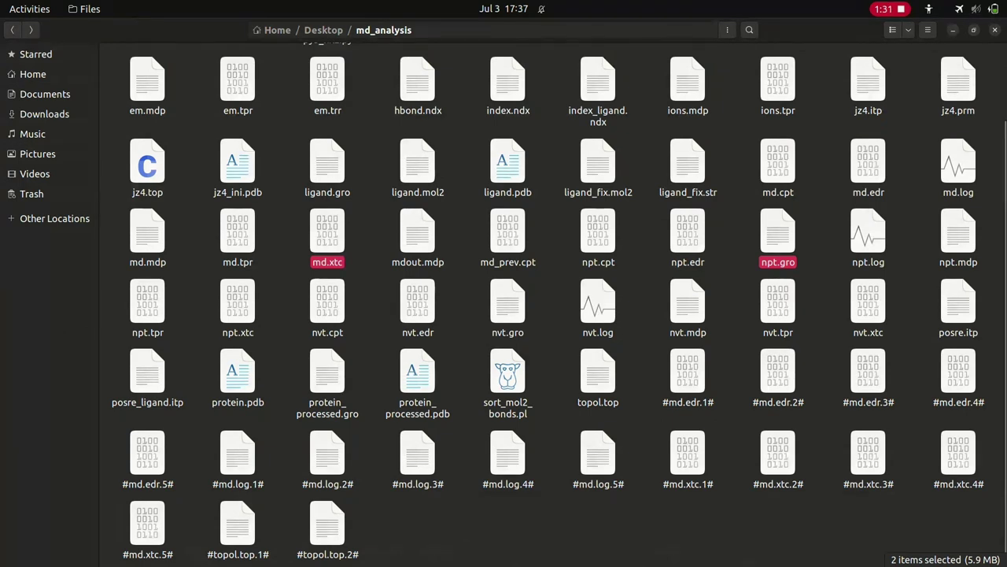
Switch to the PyMOL window.
mouse_move(1, 291)
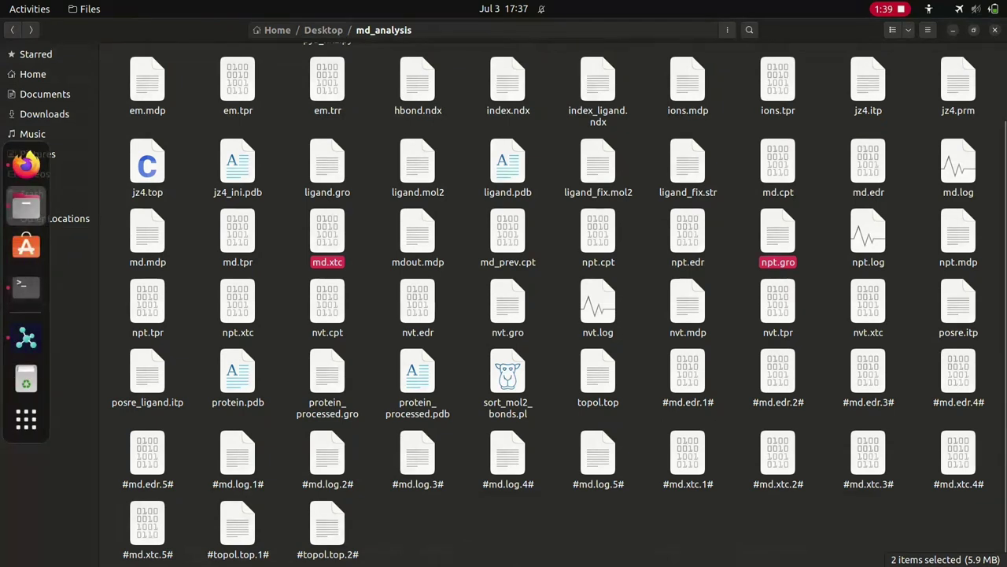
left_click(26, 337)
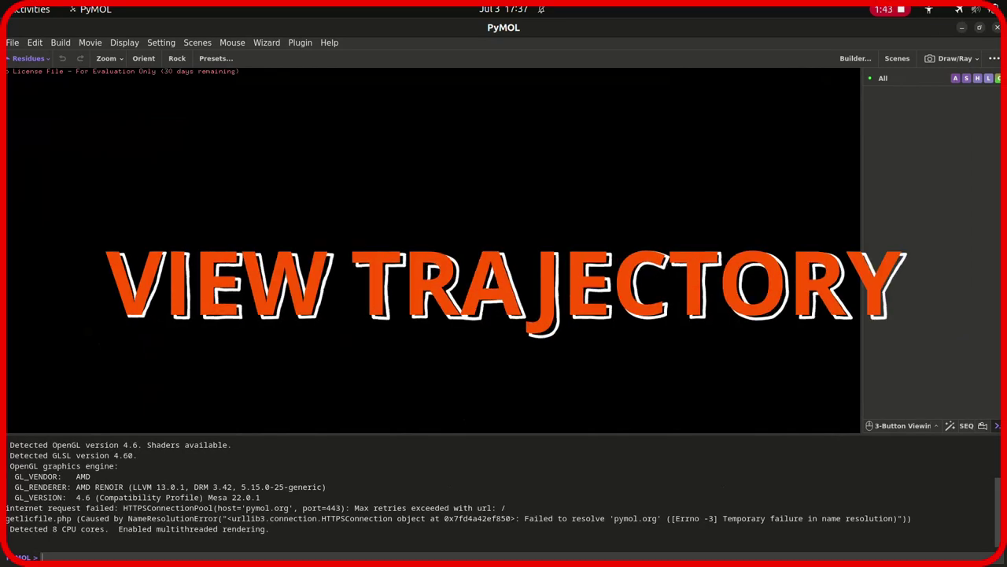
left_click_drag(52, 445, 227, 444)
left_click(227, 445)
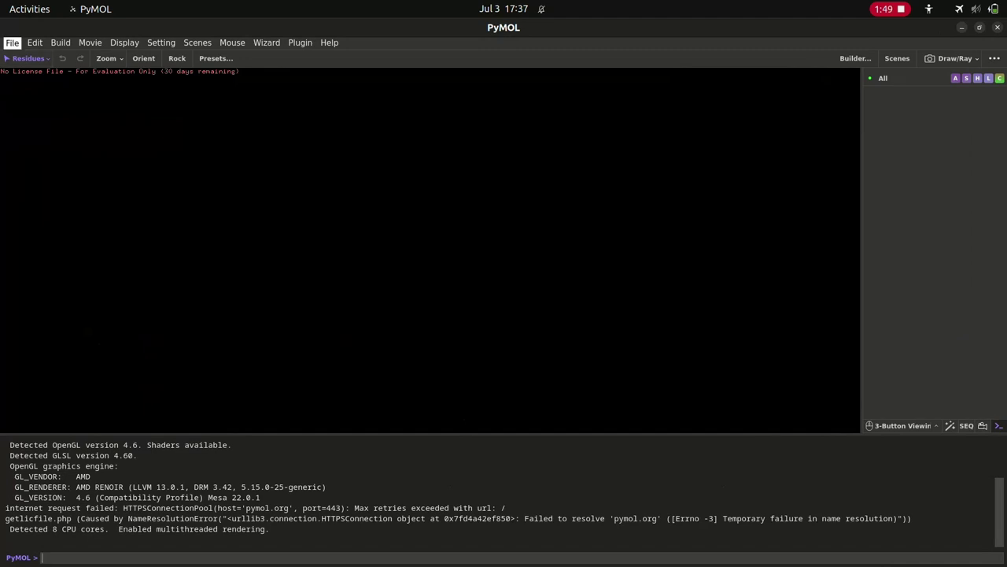
Start opening a file and browse to the md_analysis folder on the Desktop.
left_click(12, 43)
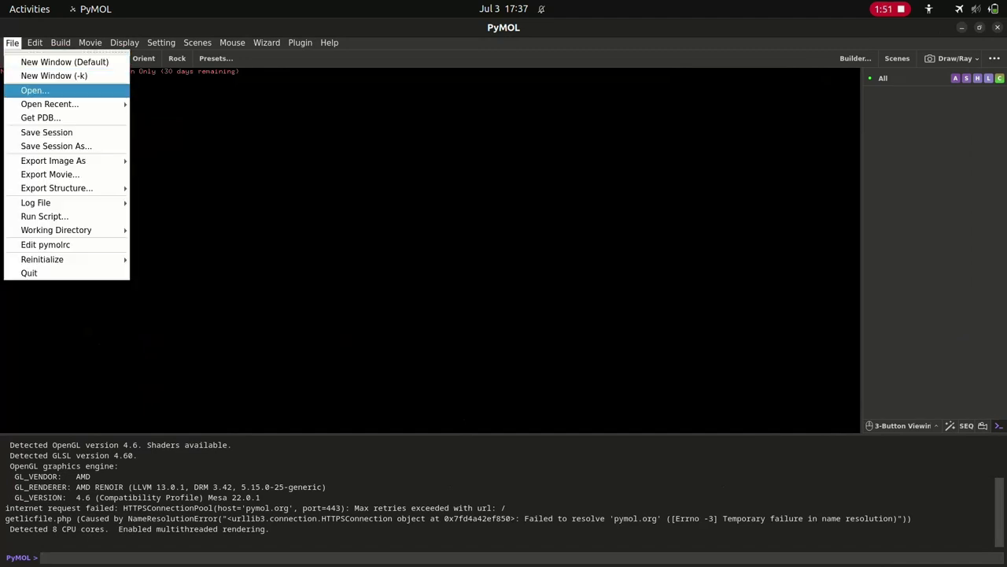
left_click(34, 90)
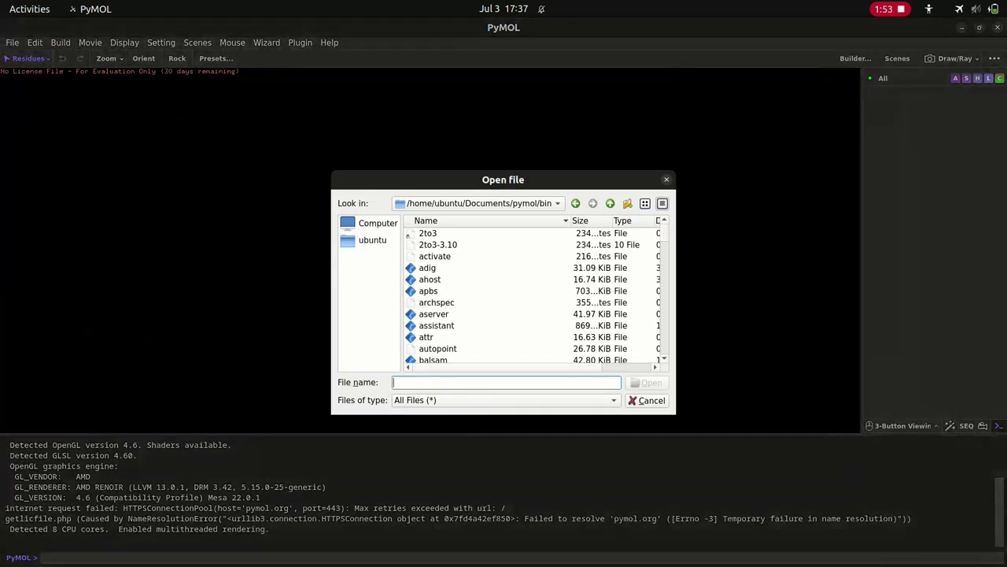
left_click(373, 240)
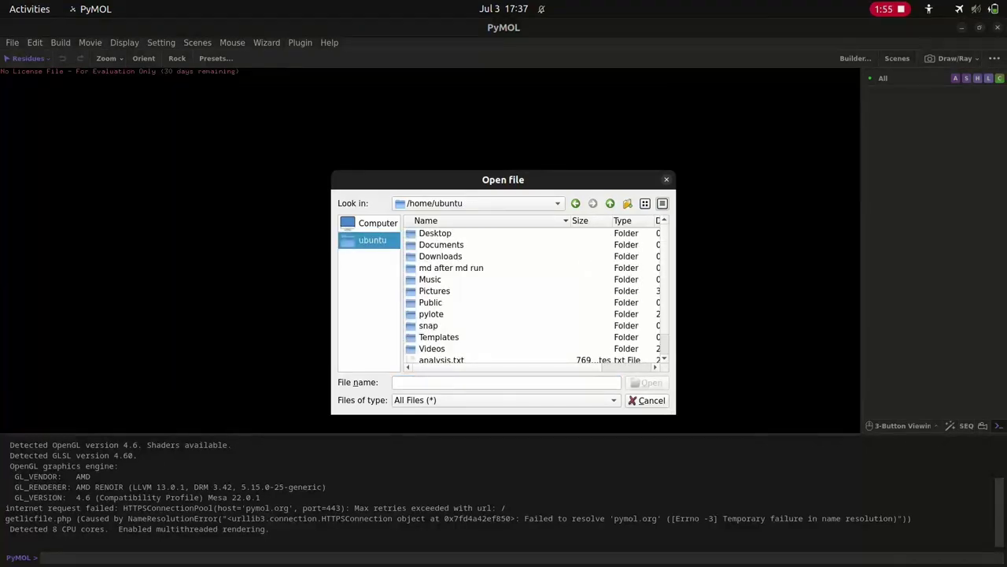
double_click(434, 233)
left_click(442, 233)
double_click(443, 232)
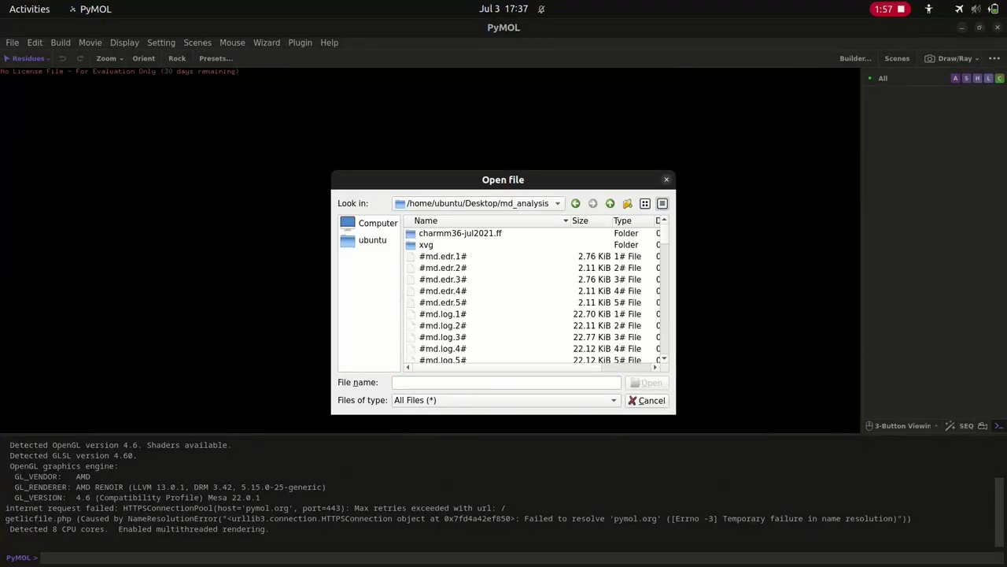
Load the structure file npt.gro from the md_analysis folder.
left_click(506, 382)
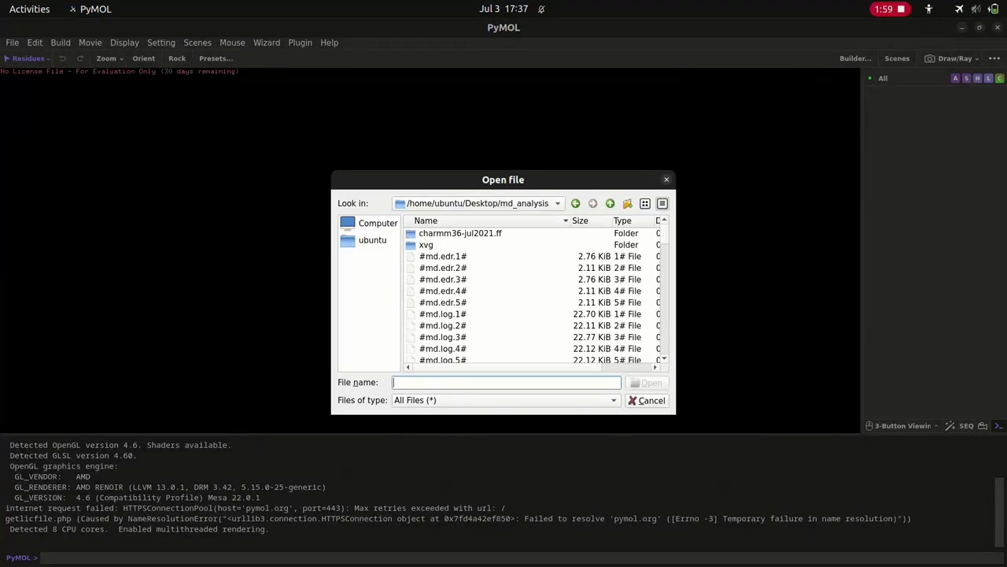
type("npt")
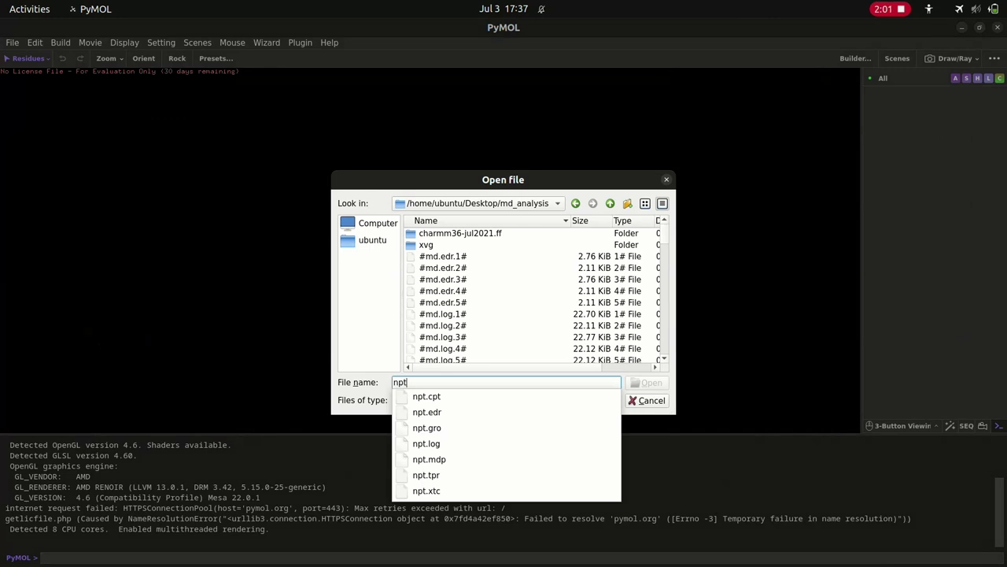
key("Down")
key("Down")
key("Down")
key("Return")
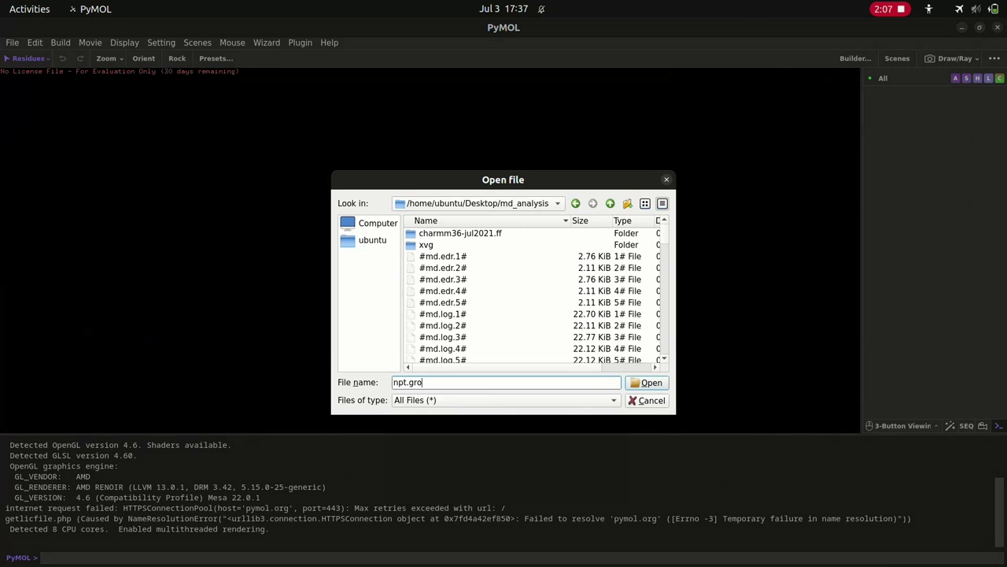
key("Return")
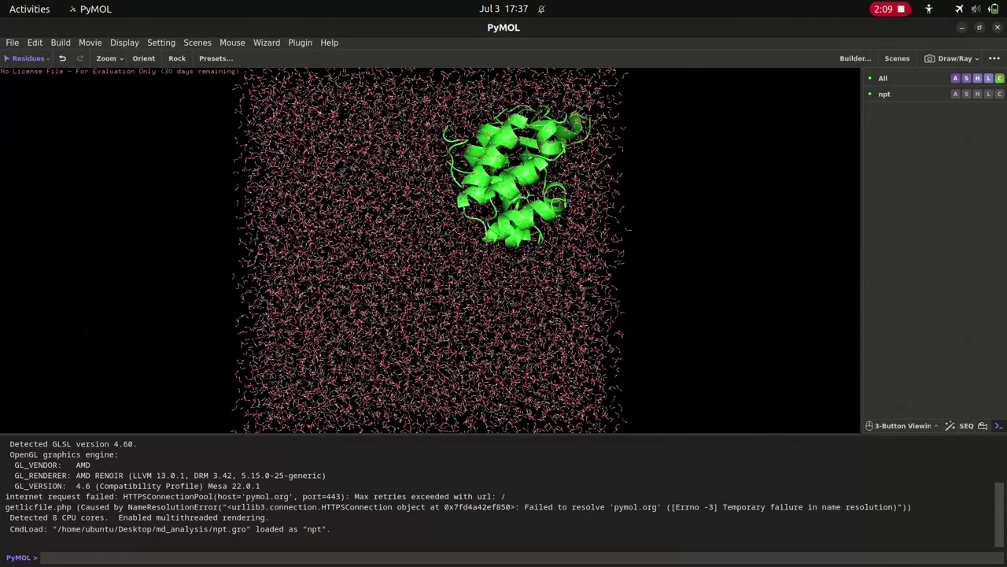
Examine the protein inside its water box from several angles.
scroll(429, 250, "down", 5)
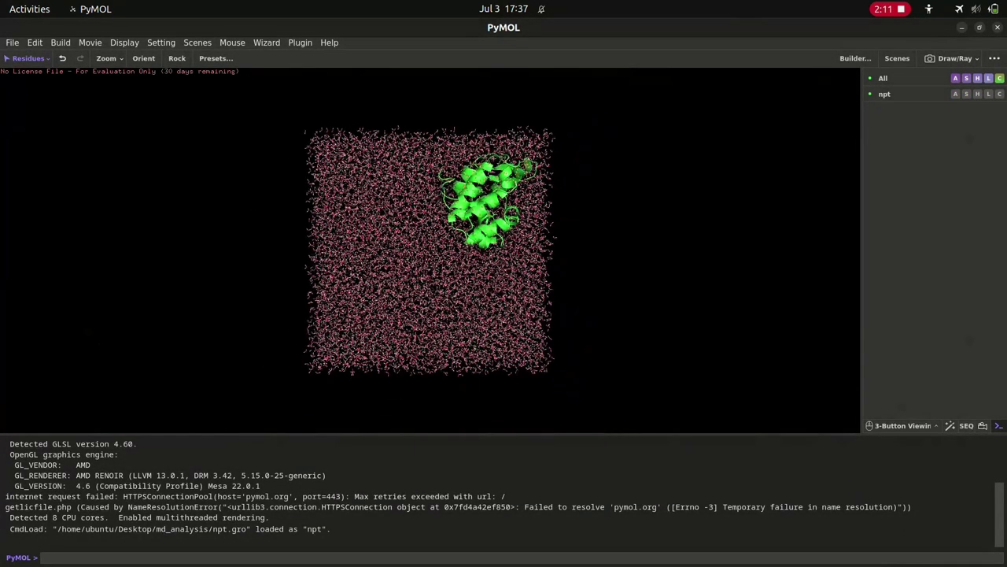
left_click_drag(472, 244, 384, 243)
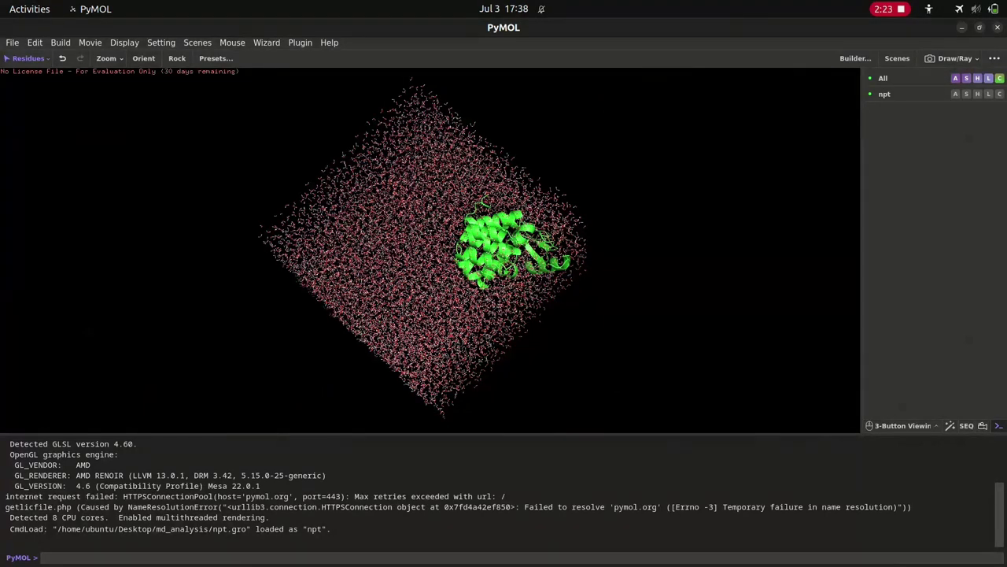
left_click_drag(507, 250, 496, 224)
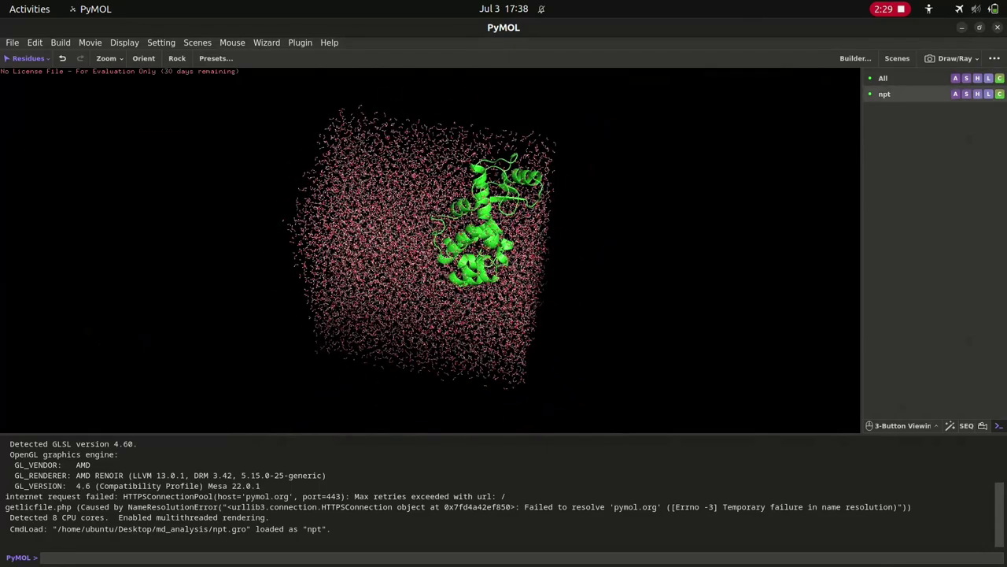
Toggle the npt object's visibility off and back on.
left_click(884, 94)
left_click(884, 94)
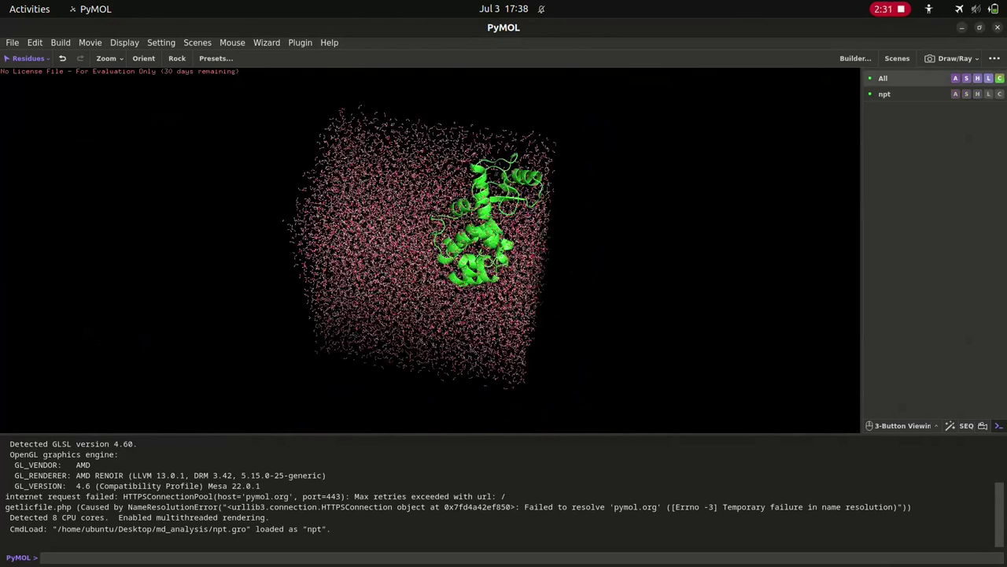
left_click(885, 94)
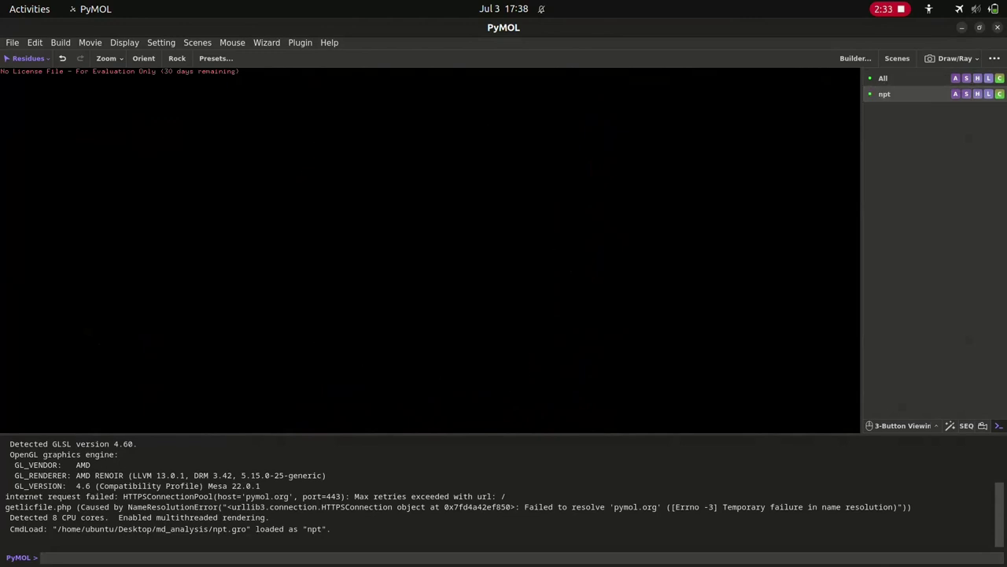
left_click(884, 94)
Load the trajectory md.xtc from the md_analysis folder onto the npt object with the default import settings and play it.
left_click(12, 43)
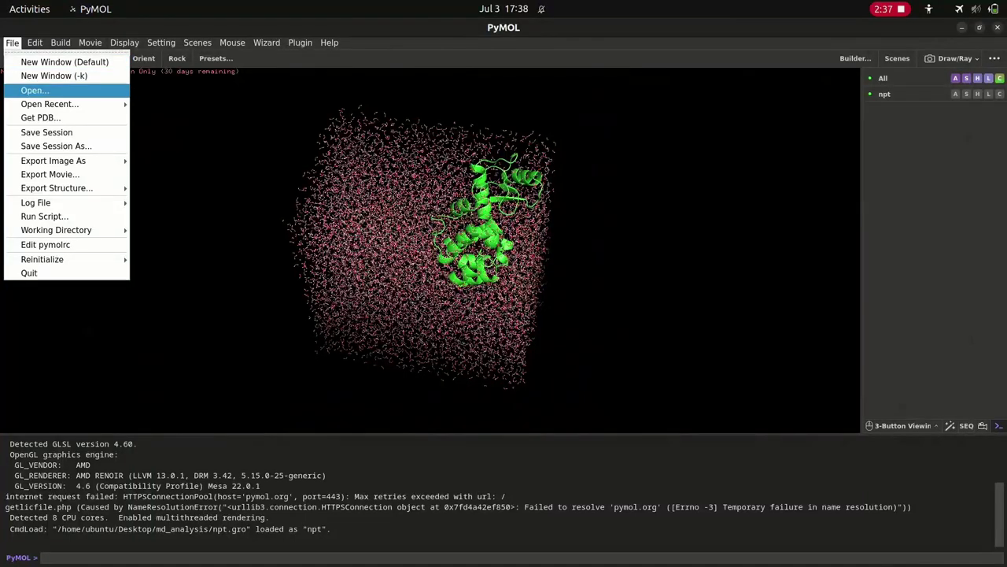
left_click(34, 90)
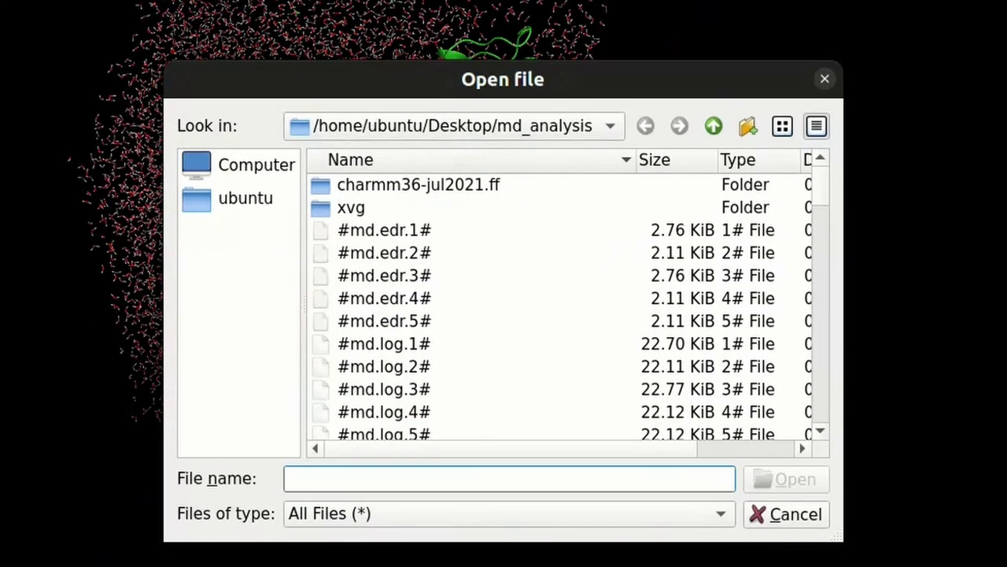
type("md")
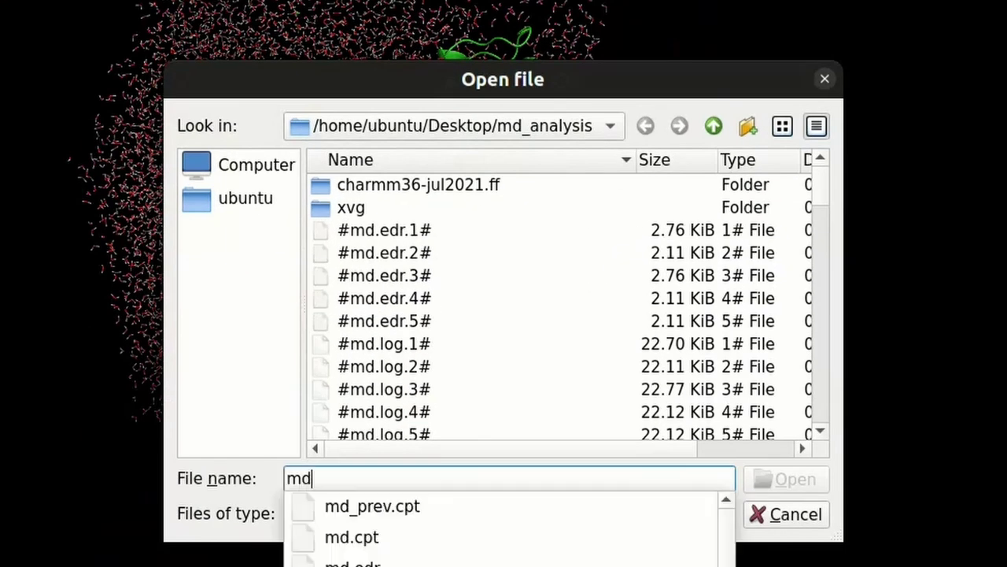
type(".xtc")
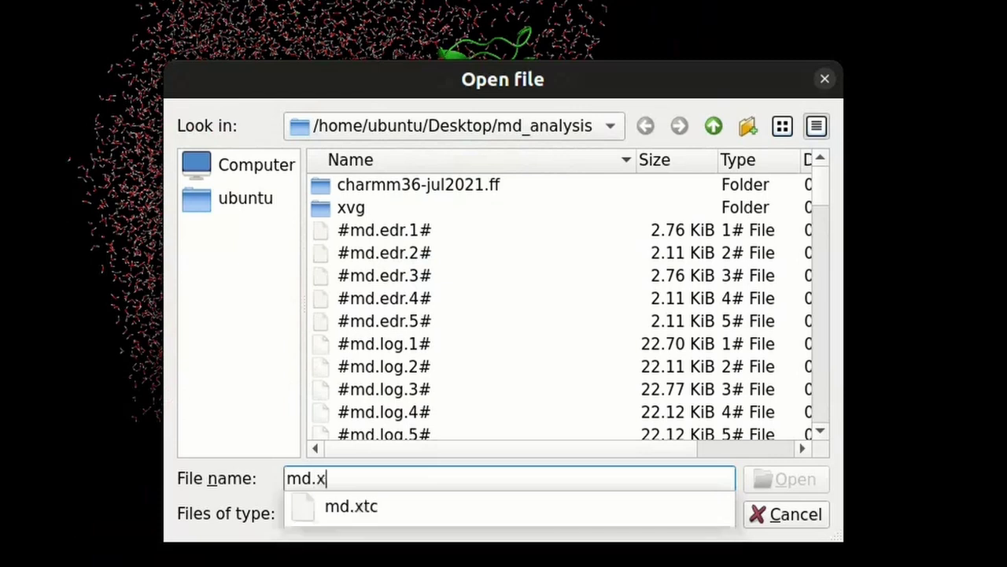
key("Down")
key("Return")
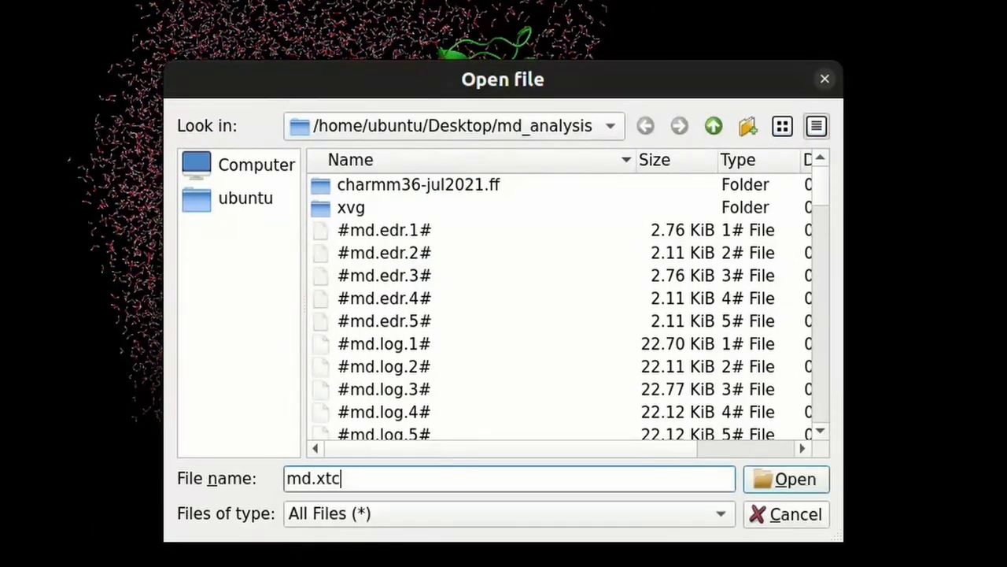
key("Return")
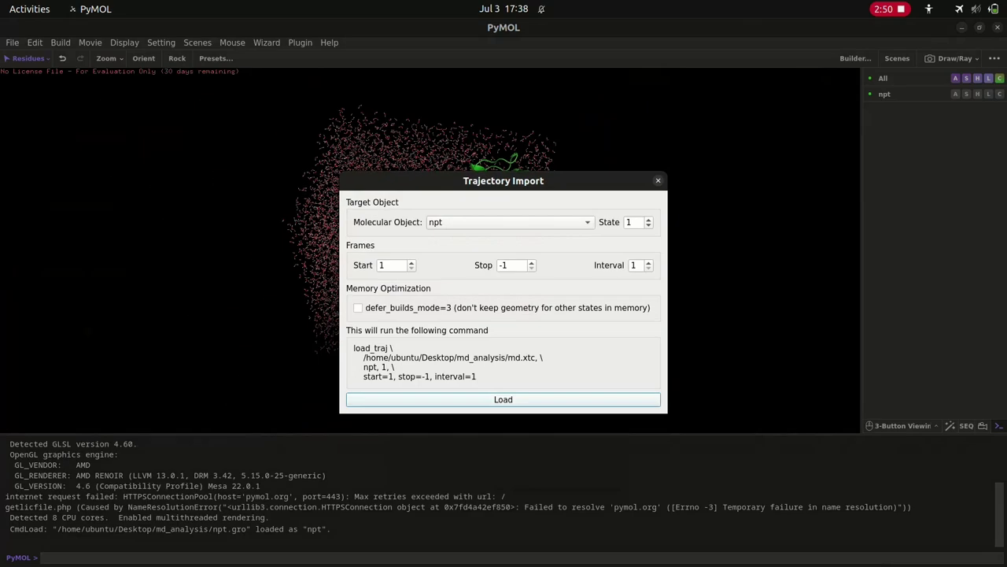
key("Return")
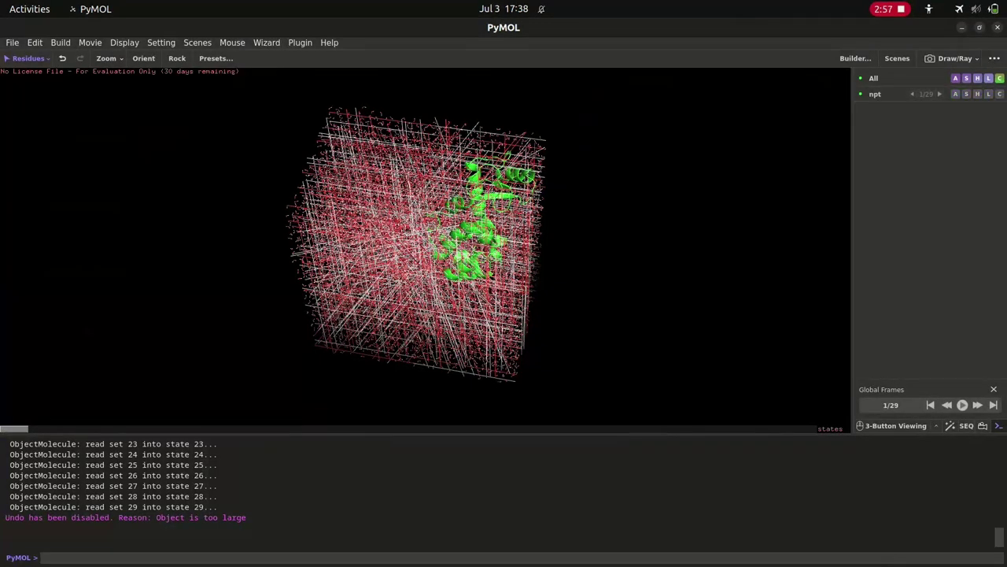
left_click(962, 404)
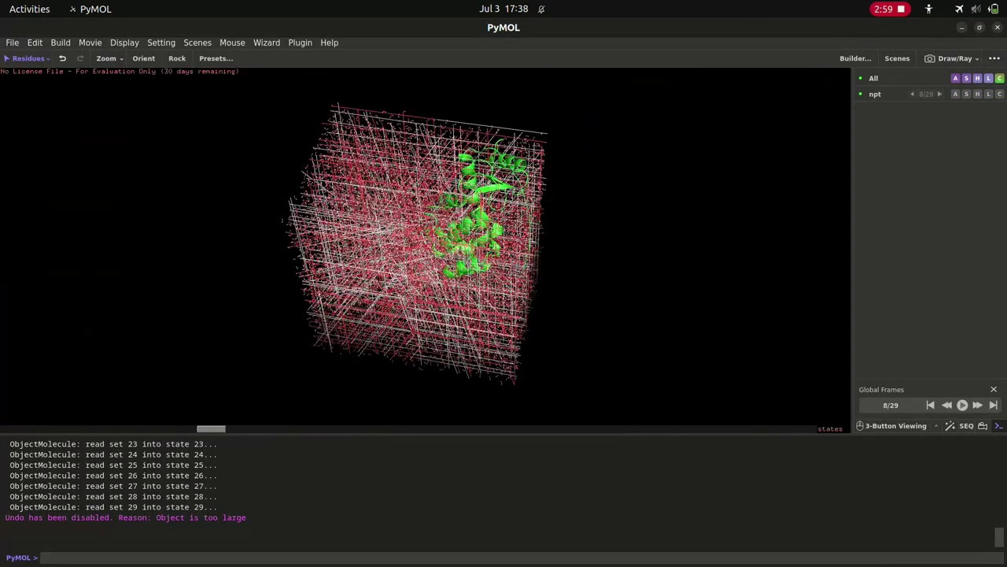
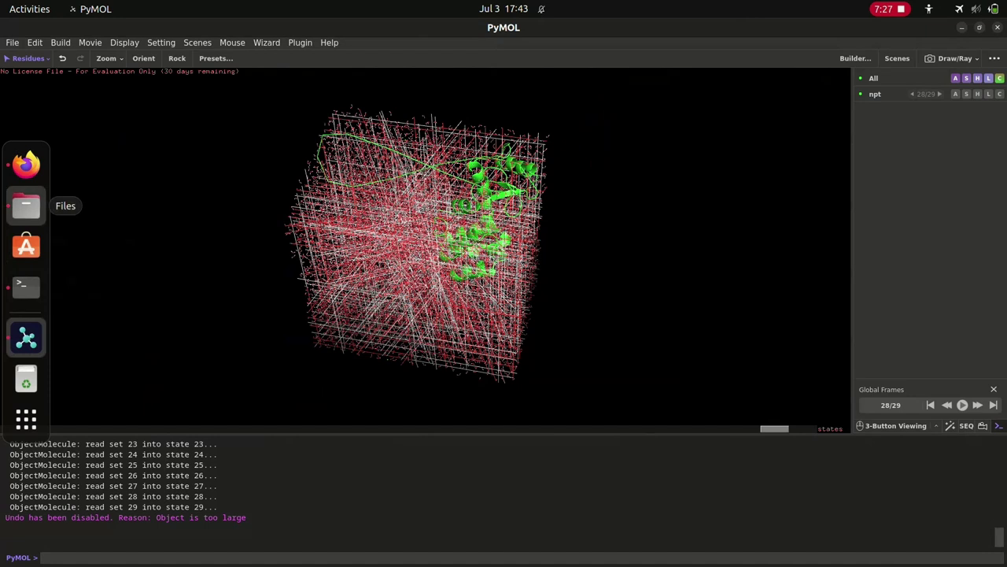
In a terminal opened in the md_analysis folder, run gmx trjconv -s md.tpr -f md.xtc -o md_corrected.xtc -pbc mol -ur compact -center.
left_click(26, 206)
right_click(281, 219)
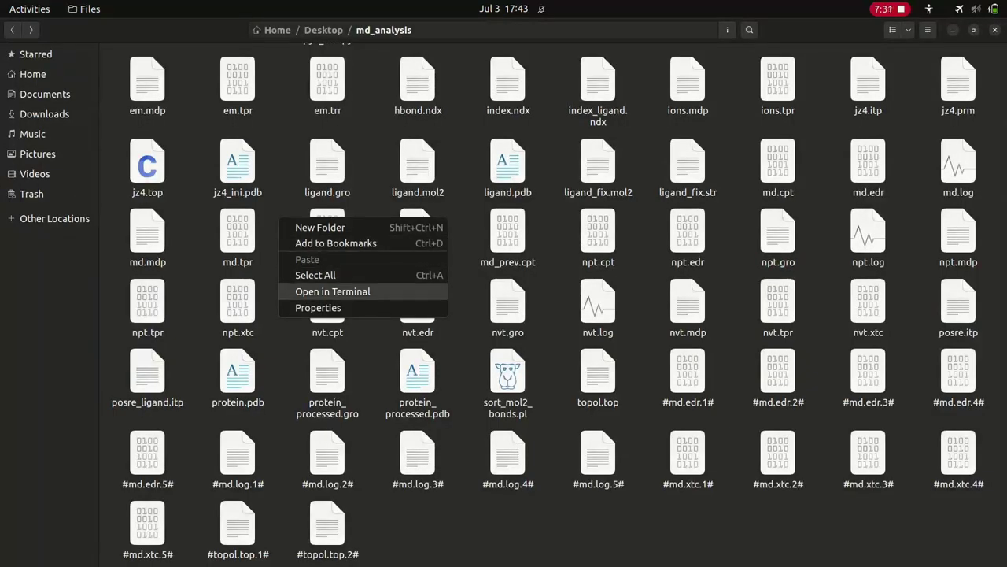
left_click(332, 291)
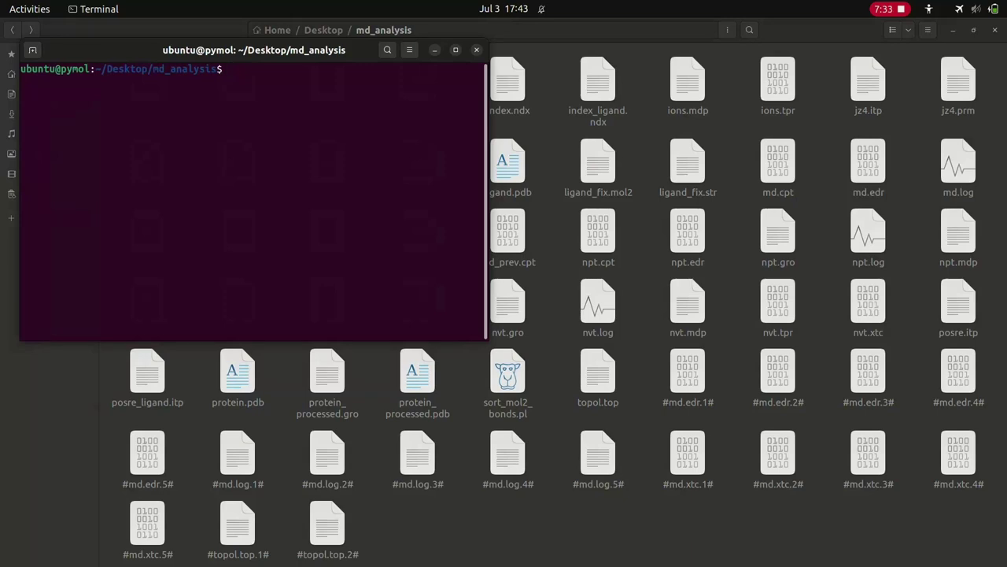
left_click_drag(254, 50, 558, 152)
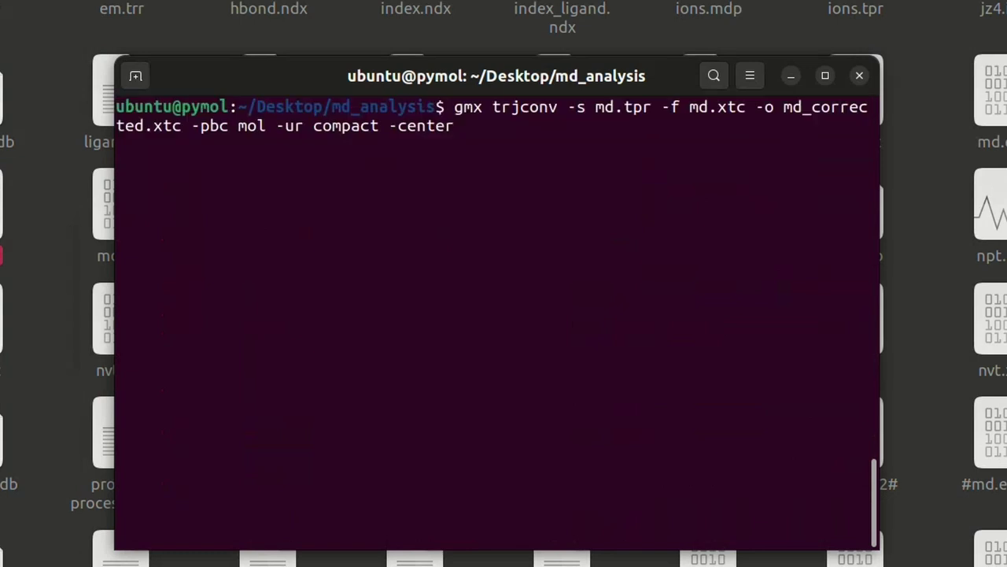
key("Return")
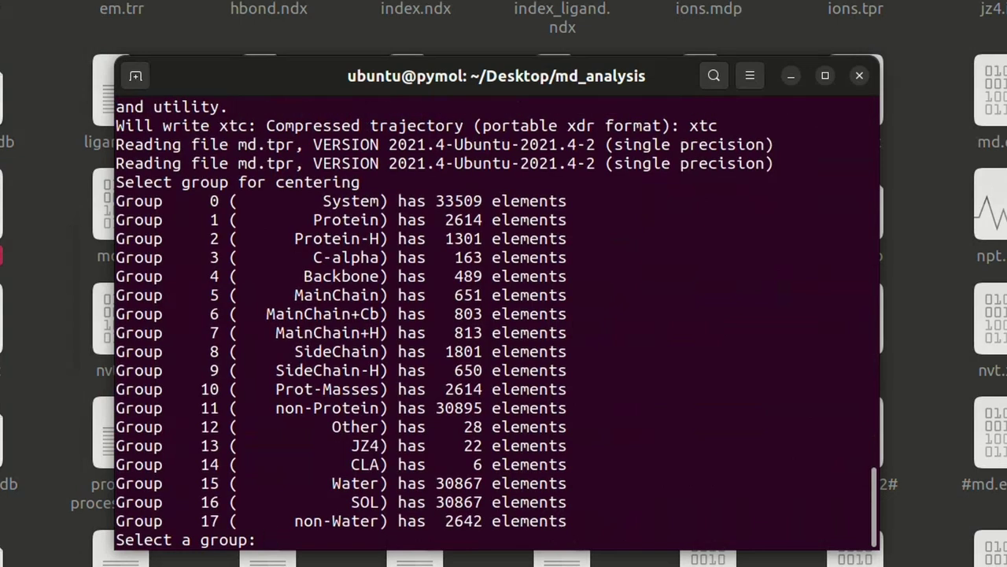
Read through the trjconv output and choose group 1 (Protein) for centering.
scroll(496, 322, "up", 5)
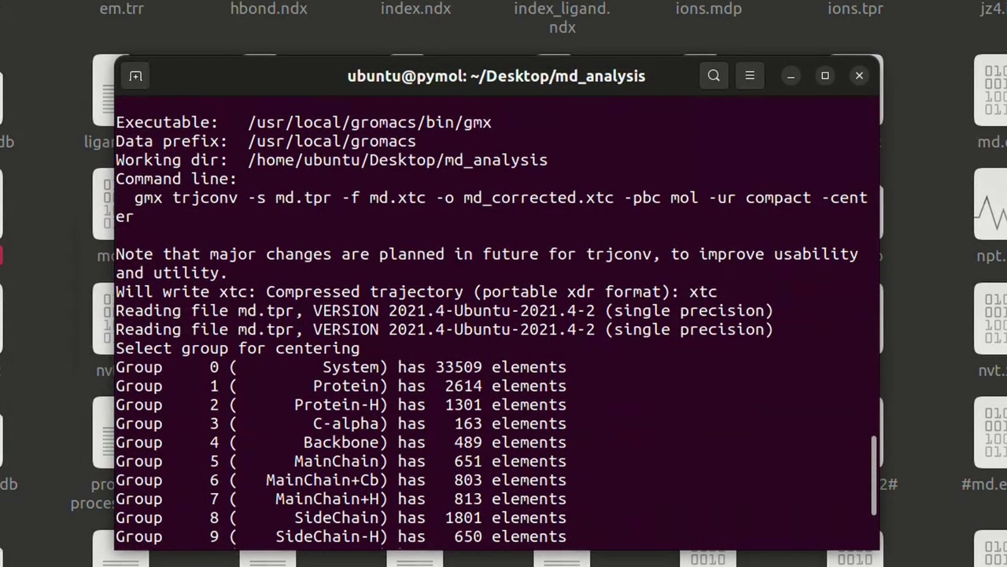
left_click_drag(116, 292, 248, 291)
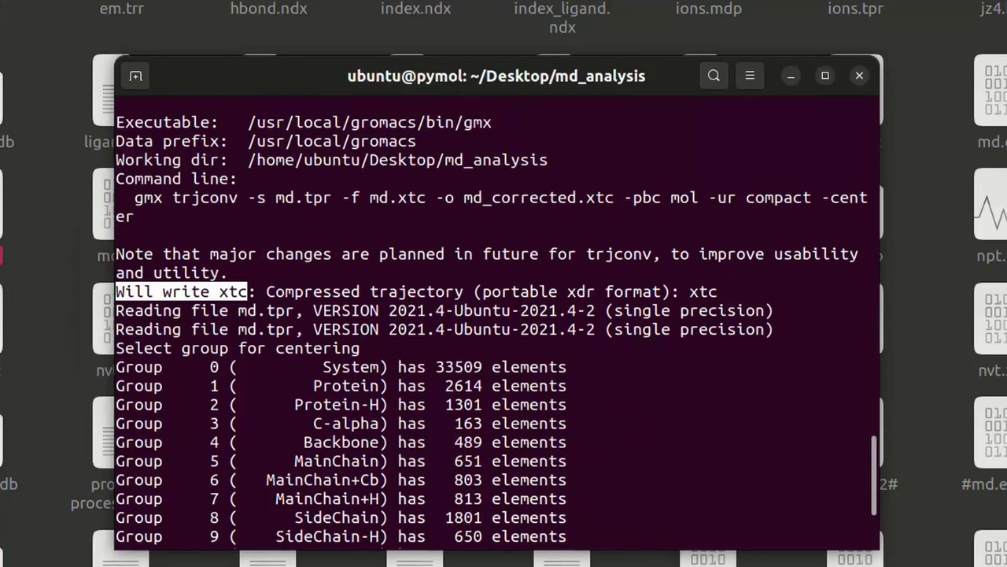
scroll(496, 326, "down", 4)
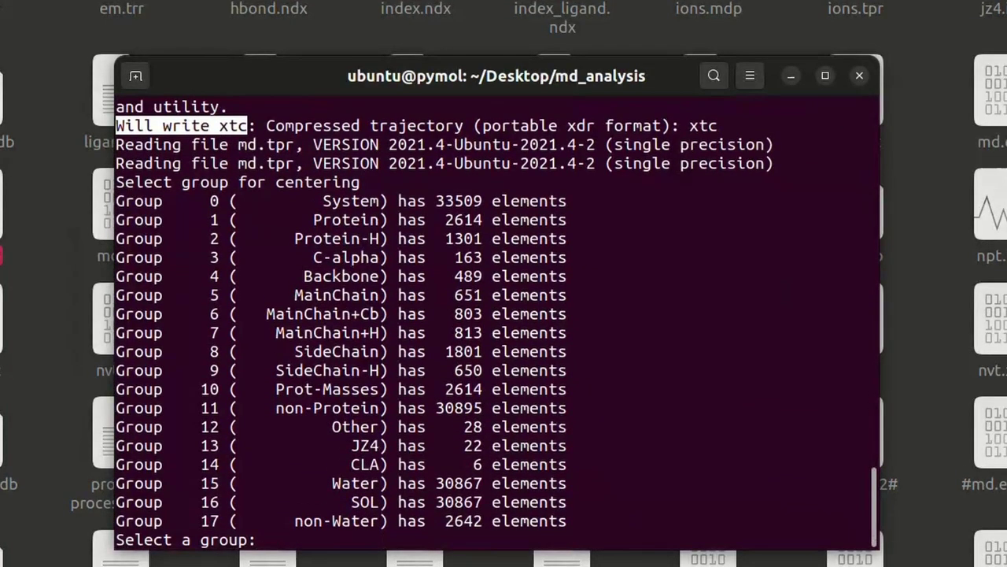
left_click_drag(614, 163, 763, 163)
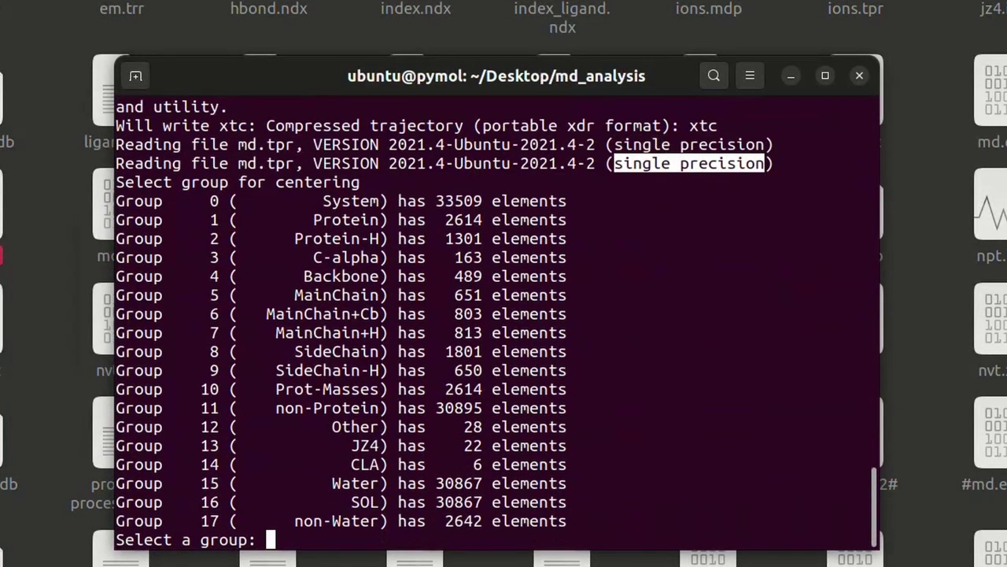
left_click(763, 164)
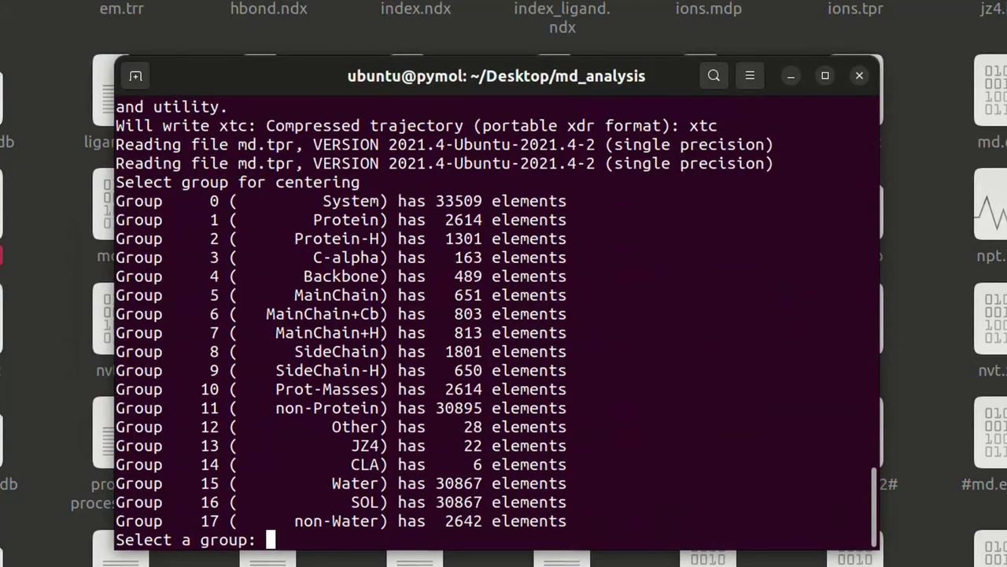
double_click(317, 183)
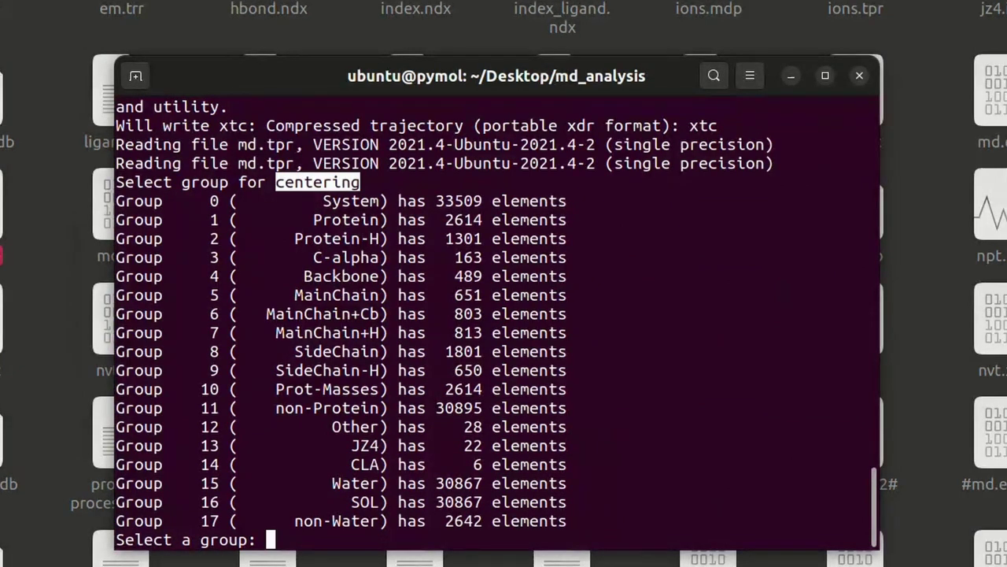
left_click_drag(211, 219, 388, 220)
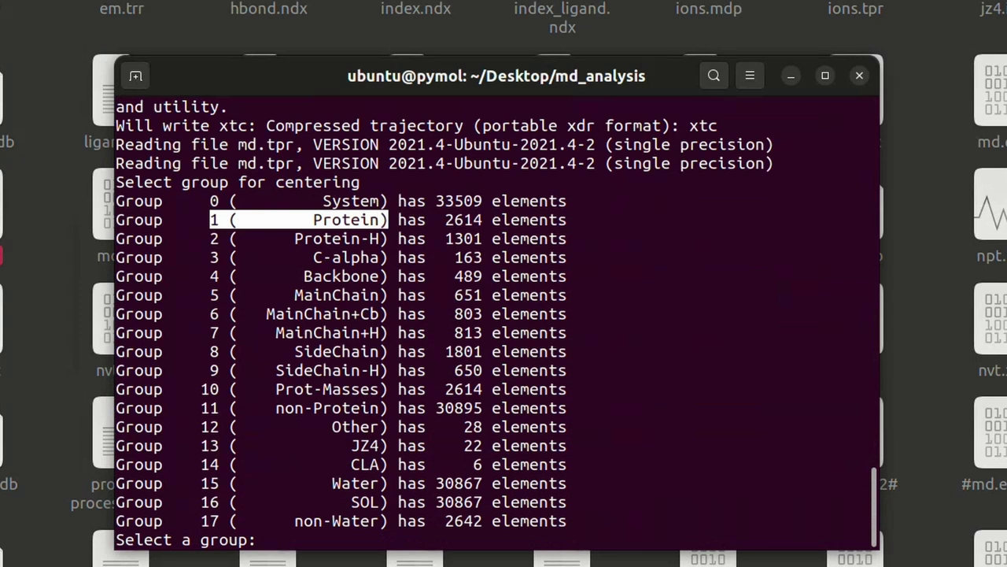
left_click(389, 220)
type("1")
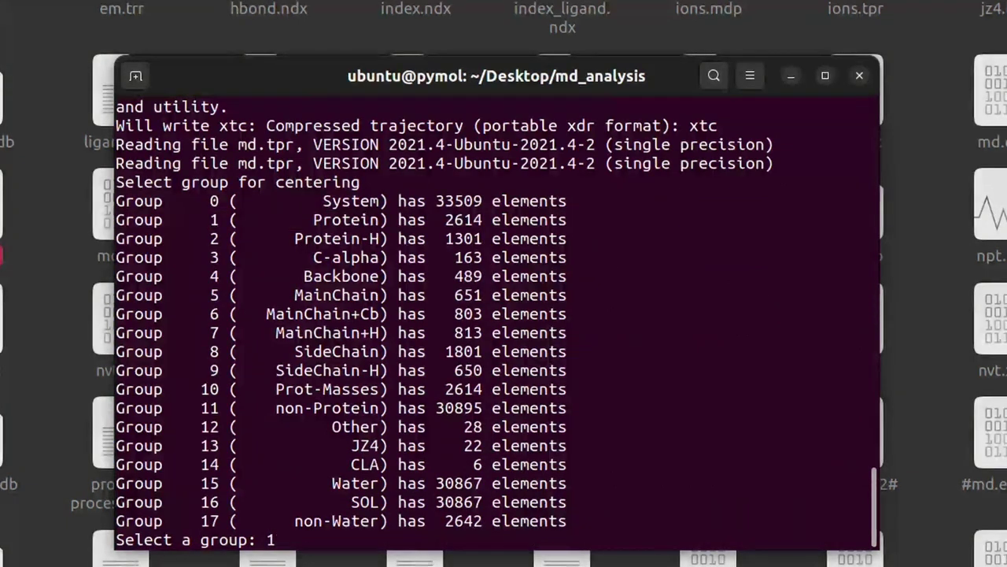
key("Return")
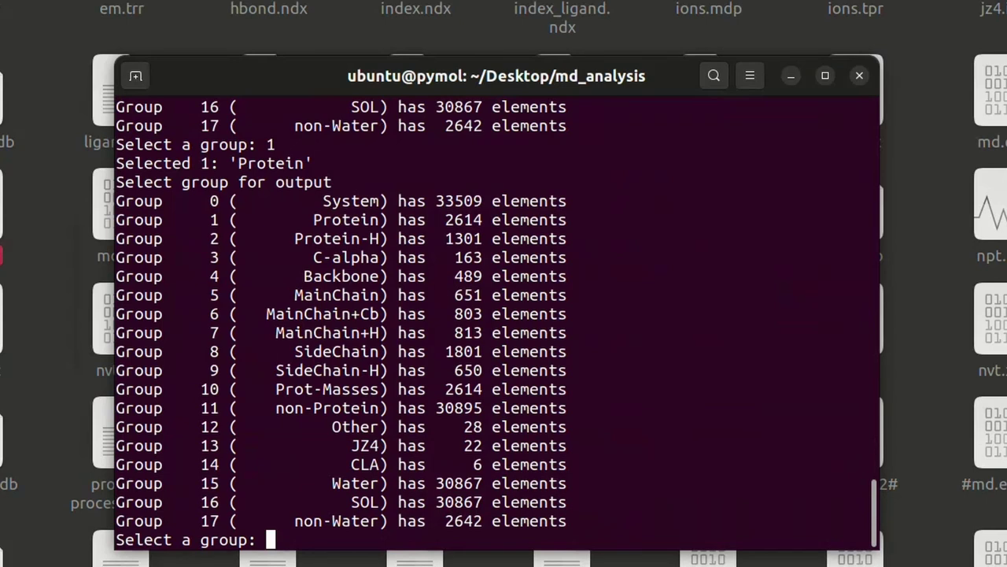
Check the centering selection and choose group 0 (System) for output.
double_click(271, 163)
double_click(155, 163)
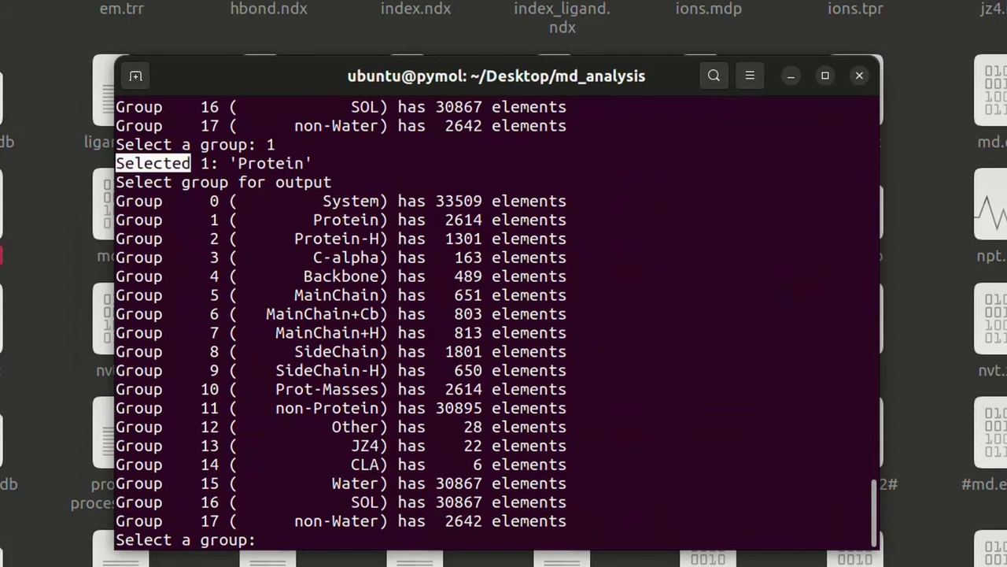
left_click_drag(154, 163, 275, 164)
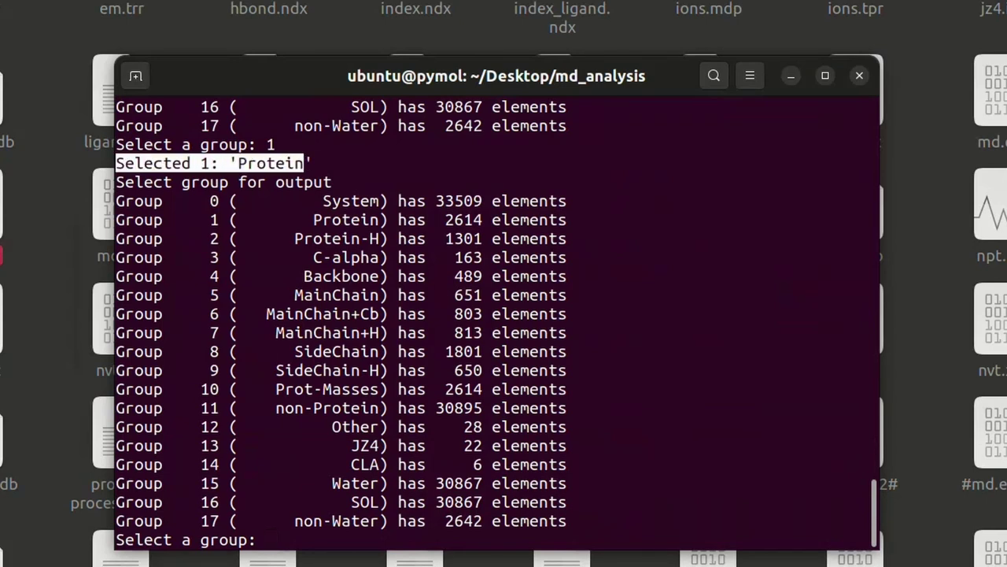
left_click_drag(117, 182, 331, 182)
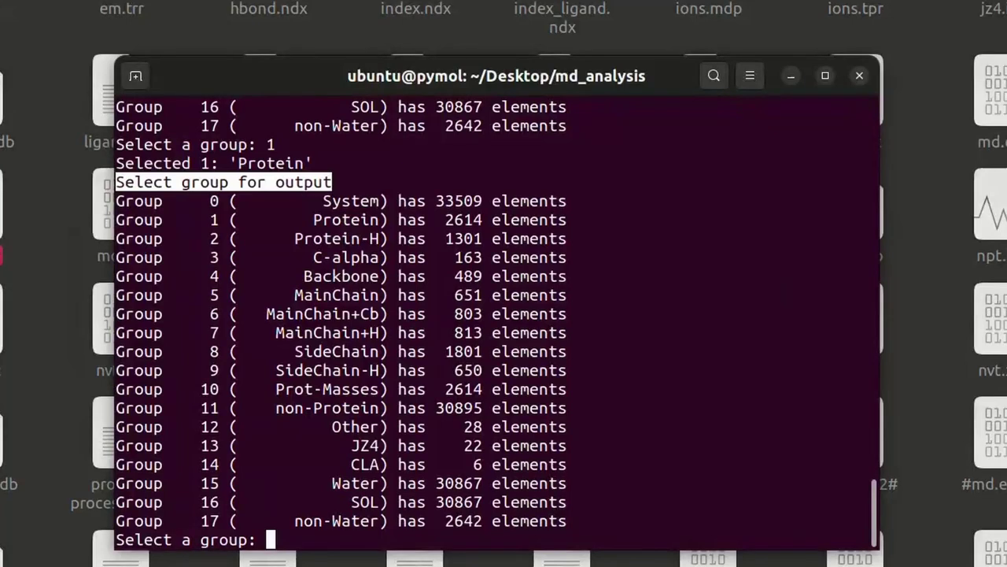
left_click_drag(209, 201, 388, 200)
double_click(459, 200)
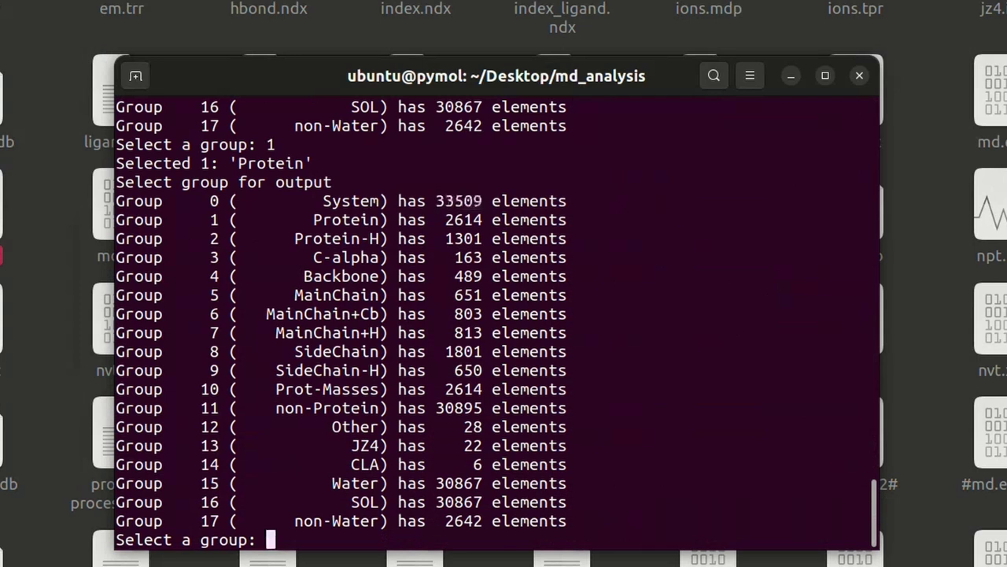
type("0")
key("Return")
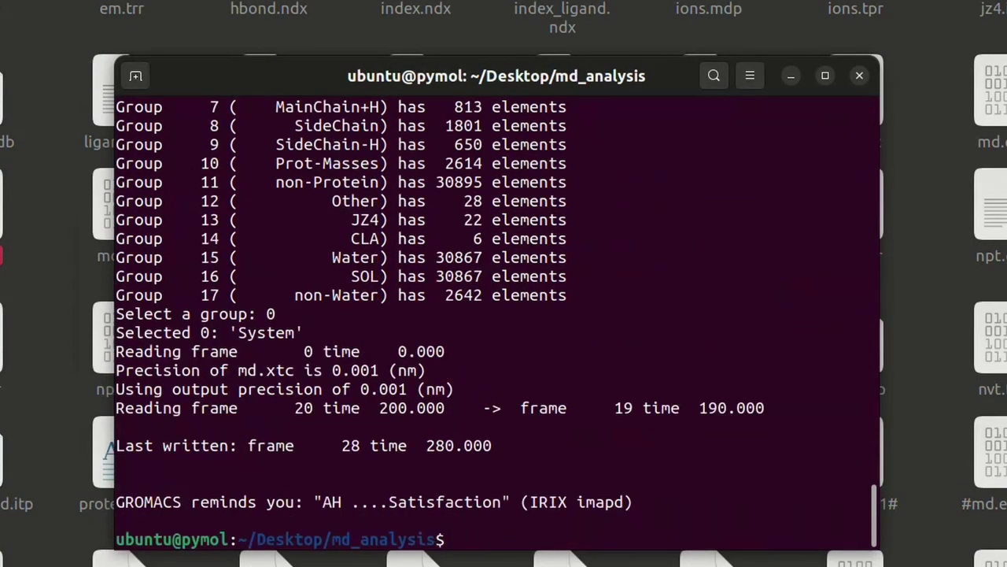
Review the trjconv log for the selected output group and the processed frames and times.
left_click_drag(116, 351, 238, 351)
left_click_drag(115, 332, 295, 332)
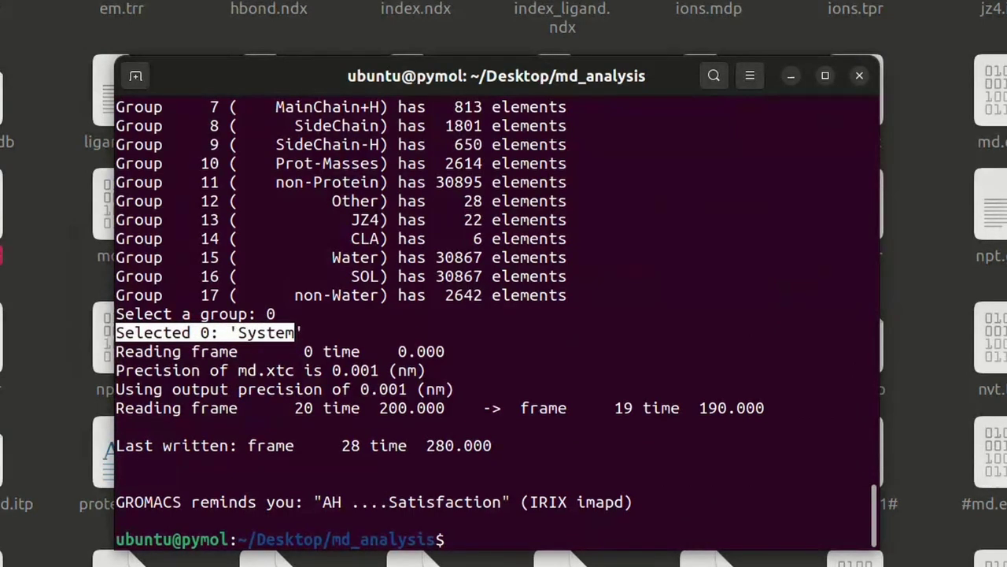
left_click_drag(304, 407, 444, 408)
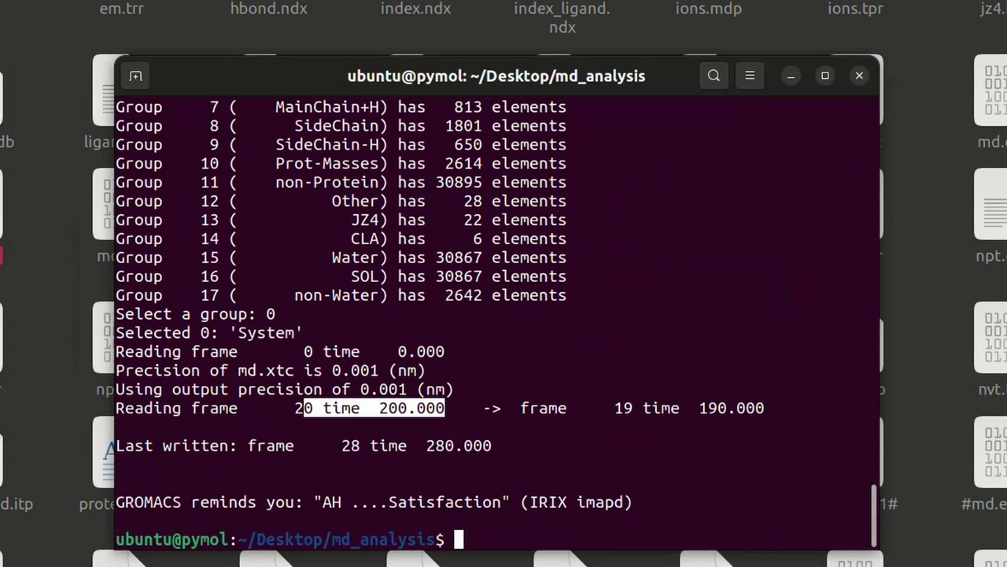
left_click_drag(613, 408, 764, 408)
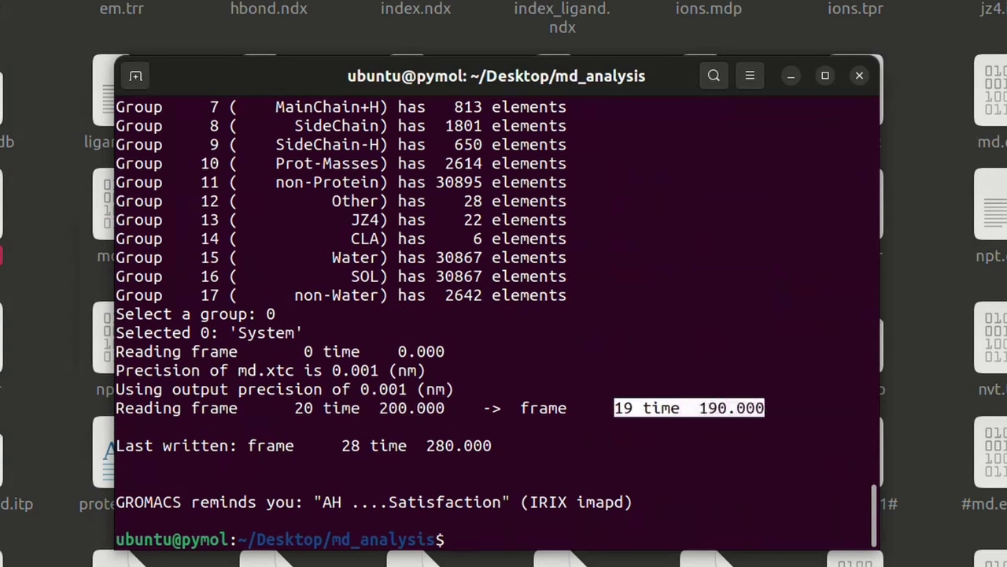
Return to the md_analysis folder in the file manager and select the generated md_corrected.xtc.
left_click(645, 446)
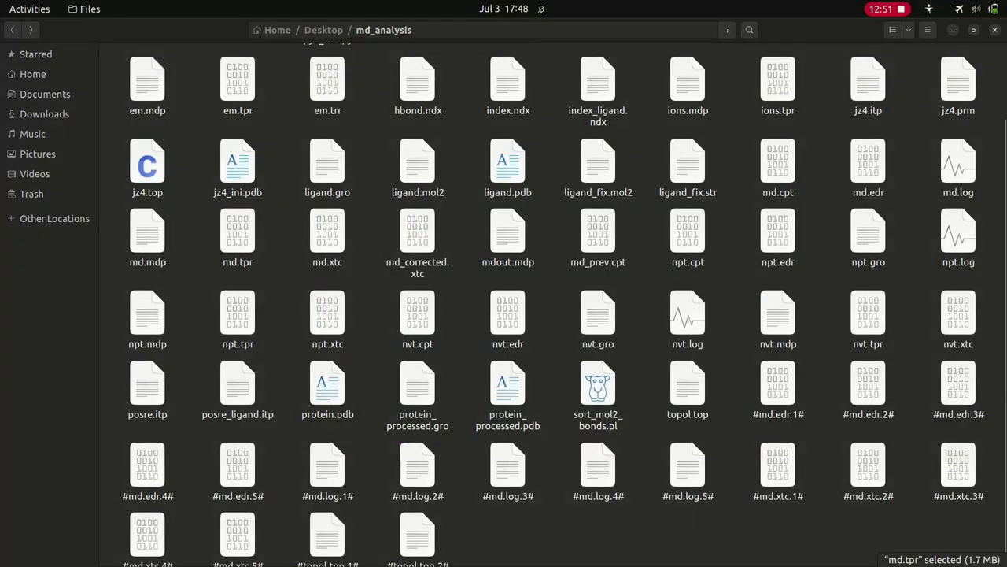
left_click(630, 527)
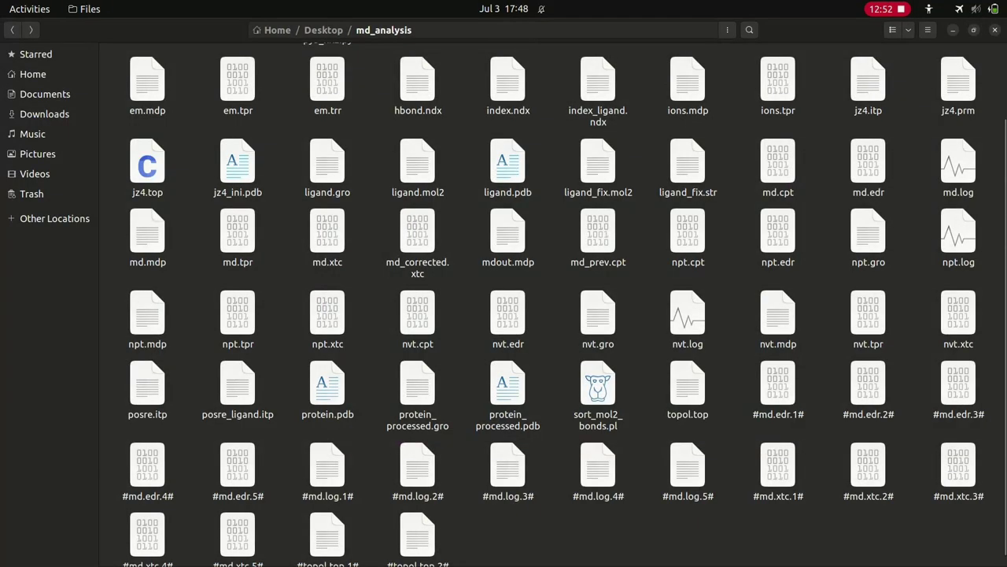
left_click(418, 233)
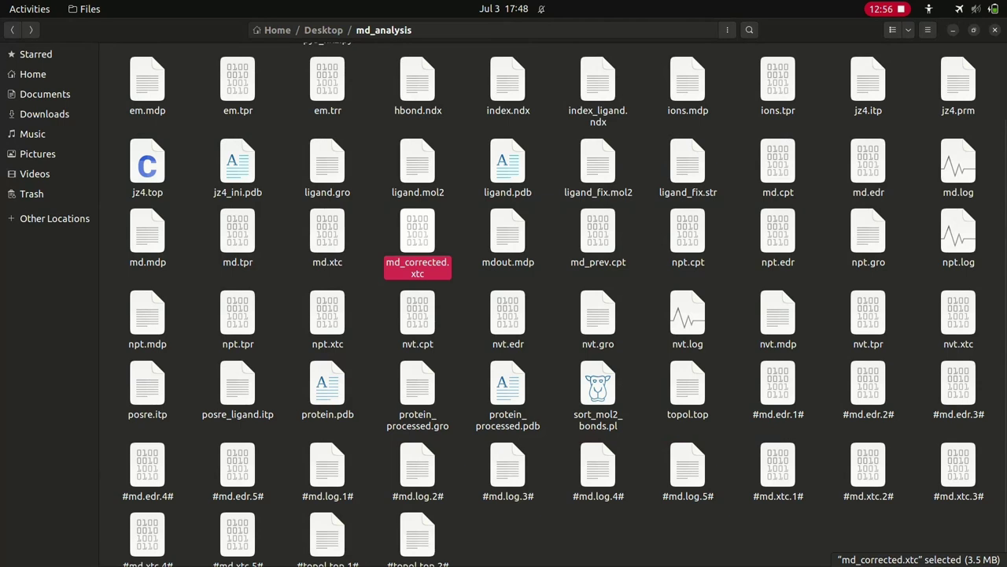
Switch back to PyMOL and rotate the npt system to see the distorted trajectory from another angle.
mouse_move(1, 288)
left_click(26, 337)
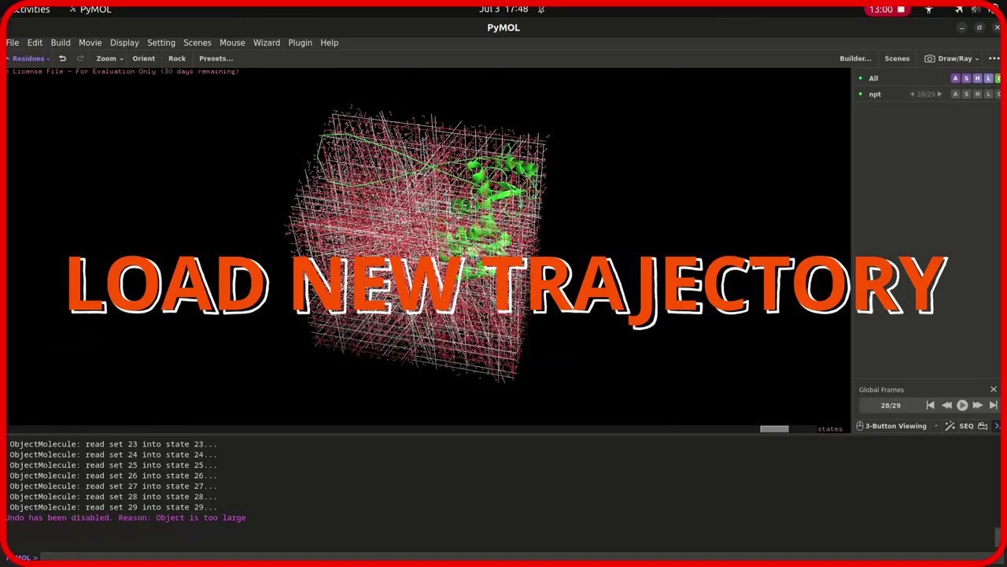
left_click_drag(472, 275, 433, 268)
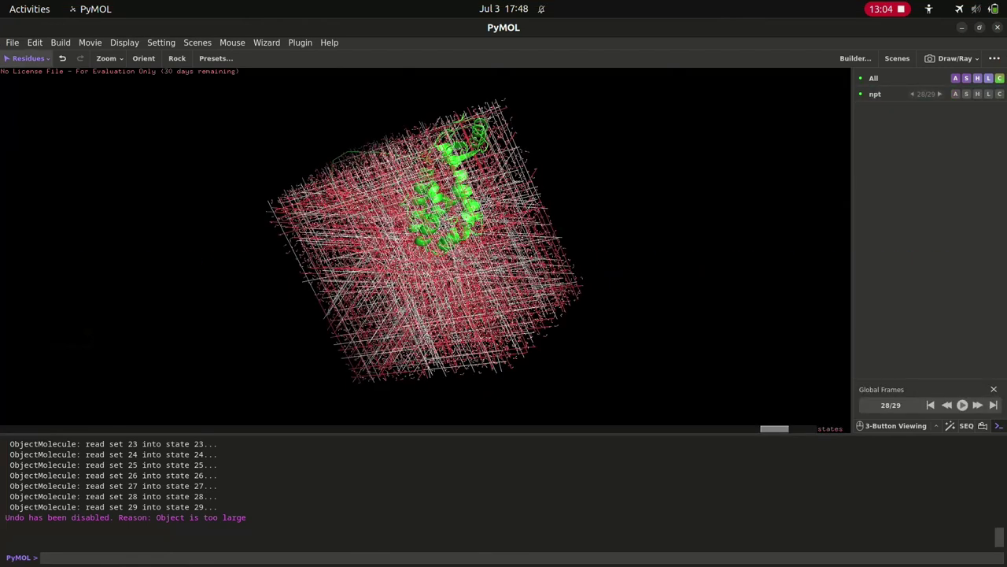
Load the trajectory md_corrected.xtc from md_analysis into the npt object, with state 1, start 1, stop -1 and interval 1.
left_click(13, 42)
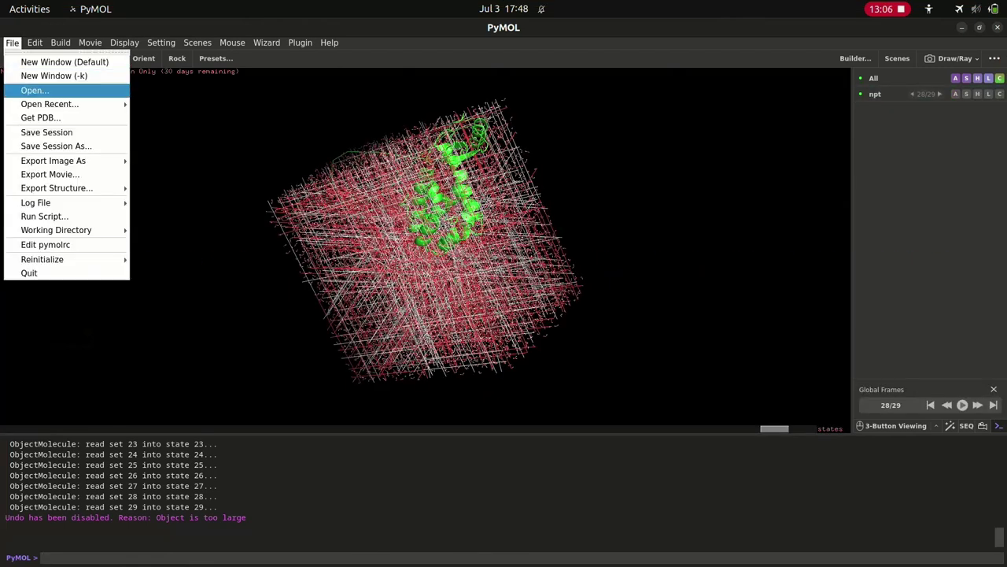
left_click(34, 90)
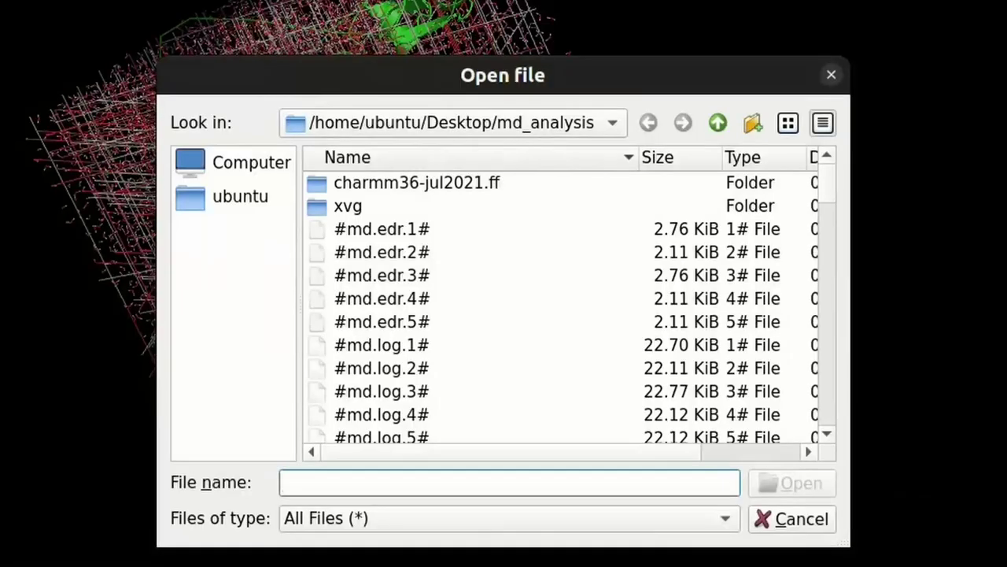
type("md")
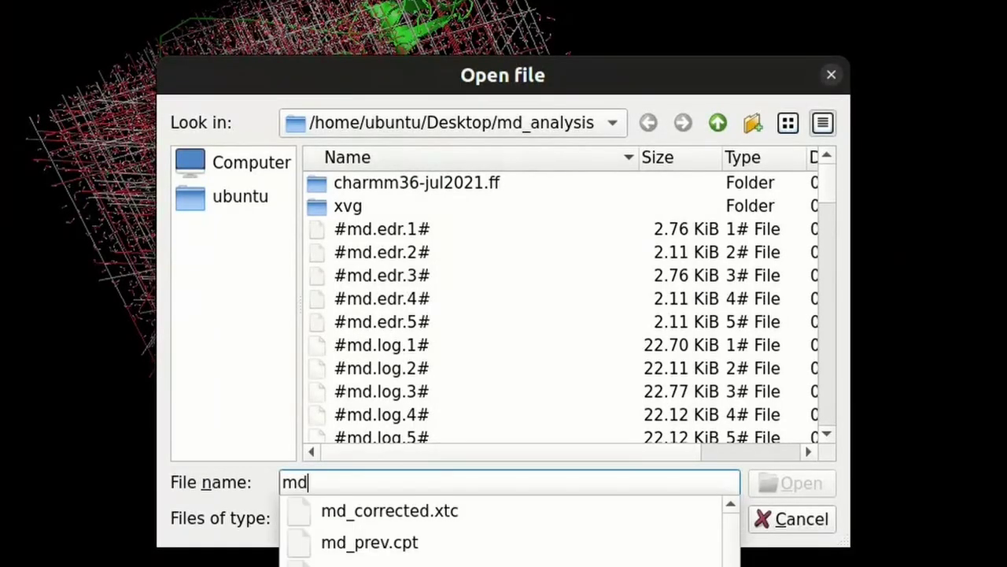
type("_")
key("Down")
key("Return")
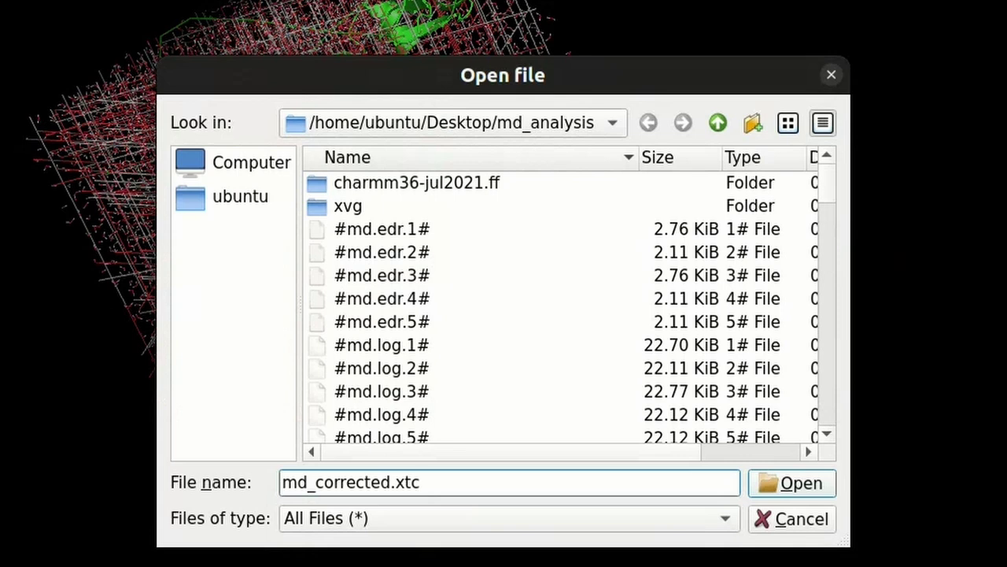
key("Return")
left_click(518, 161)
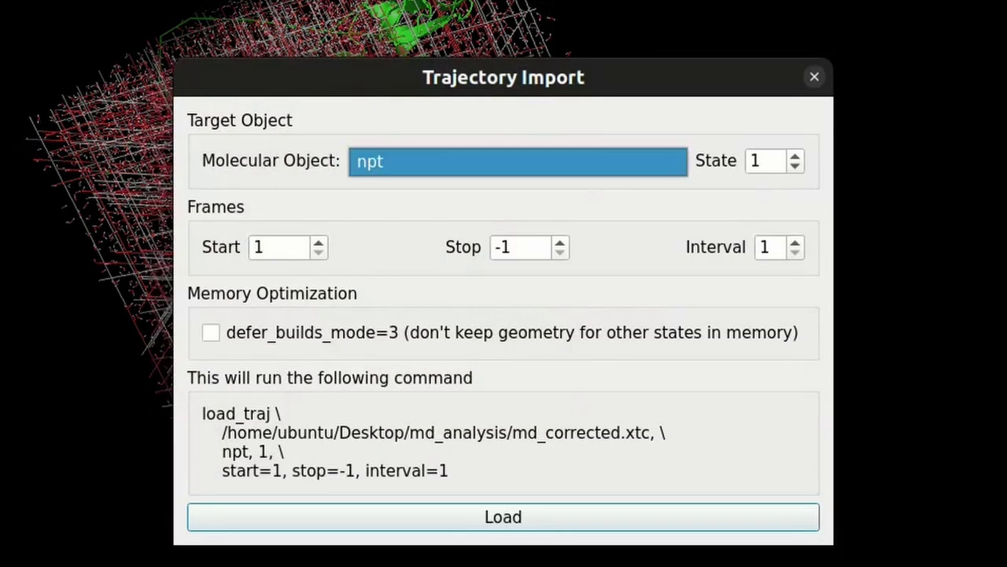
left_click(518, 160)
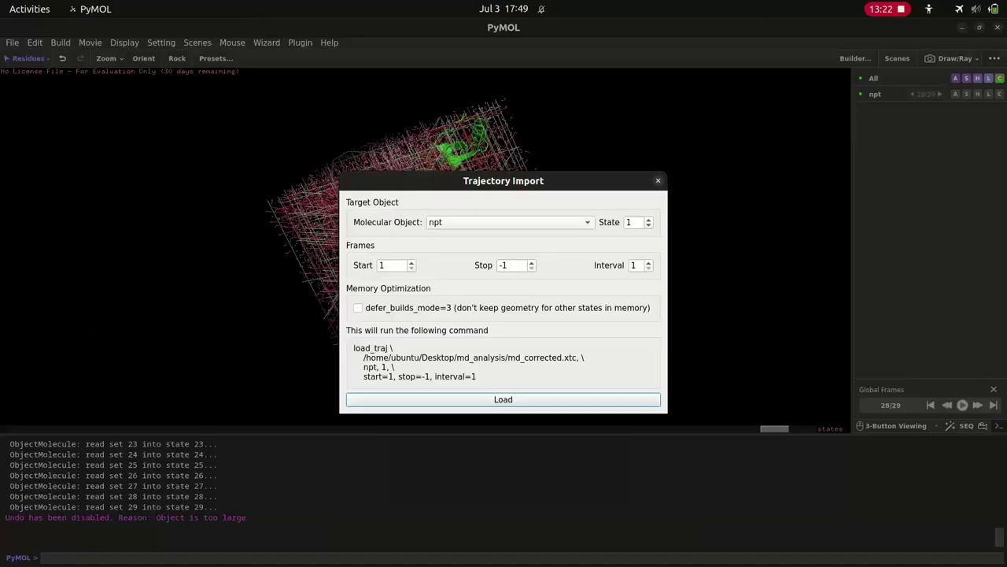
key("Return")
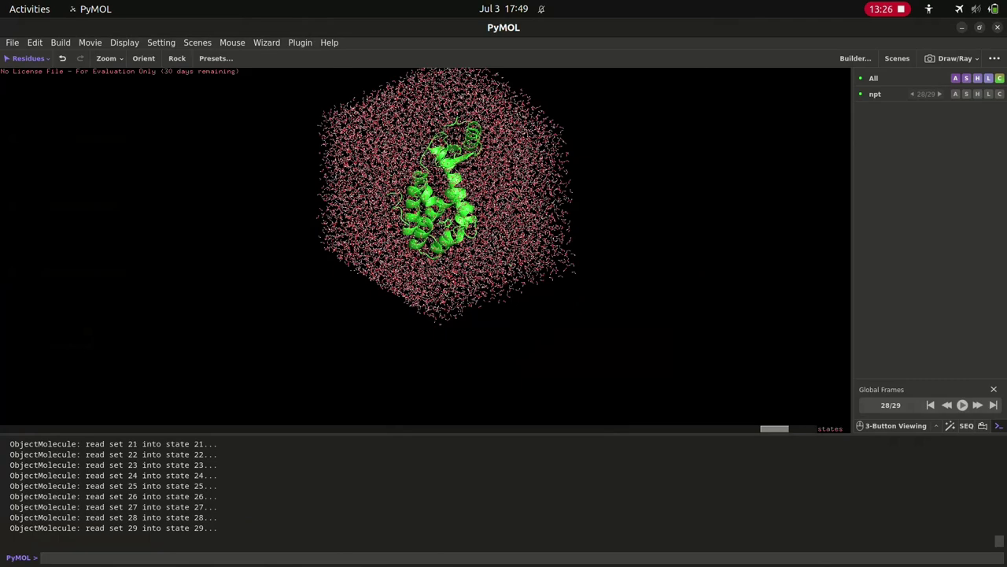
Inspect the corrected npt system from several angles, from afar and close up, to check the protein within the water box.
left_click_drag(444, 196, 364, 256)
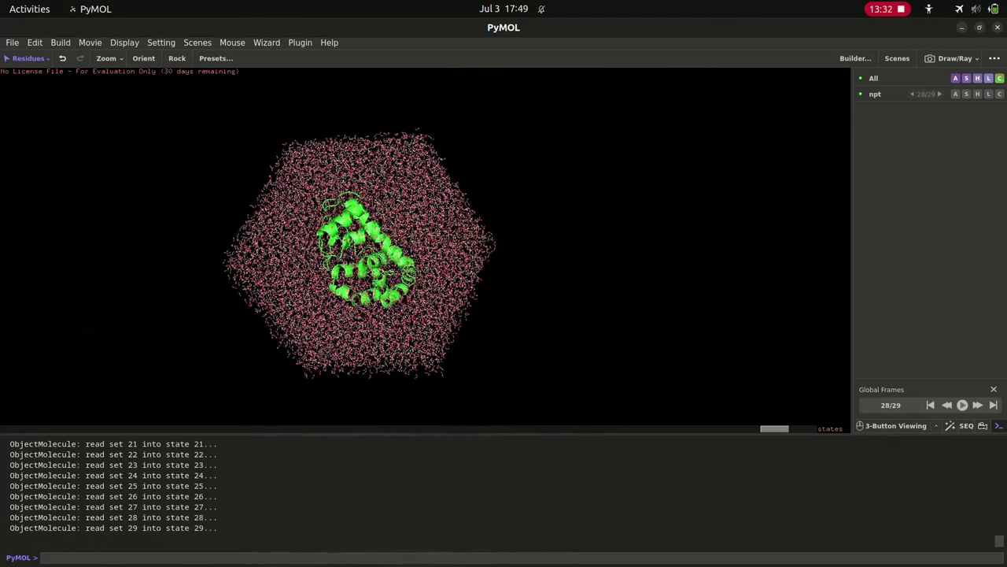
scroll(360, 253, "down", 5)
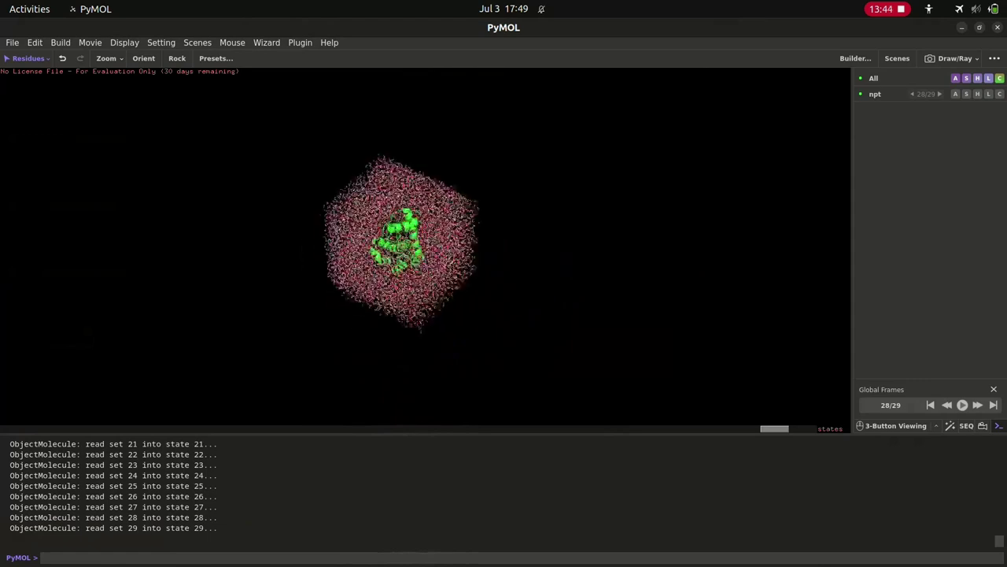
scroll(419, 236, "down", 2)
scroll(418, 236, "up", 7)
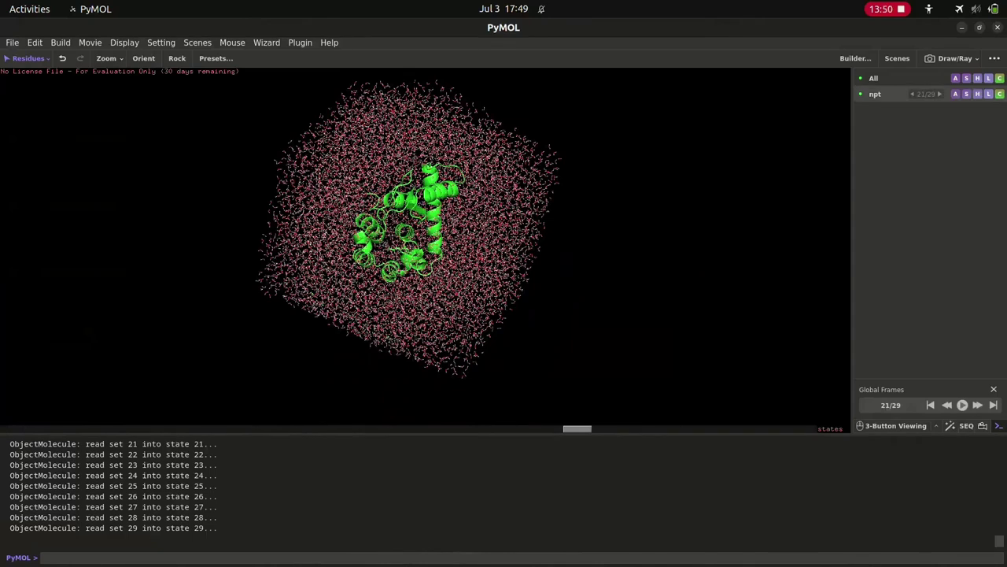
Toggle the npt object's display to compare the view with the system hidden and shown.
left_click(875, 93)
left_click(874, 93)
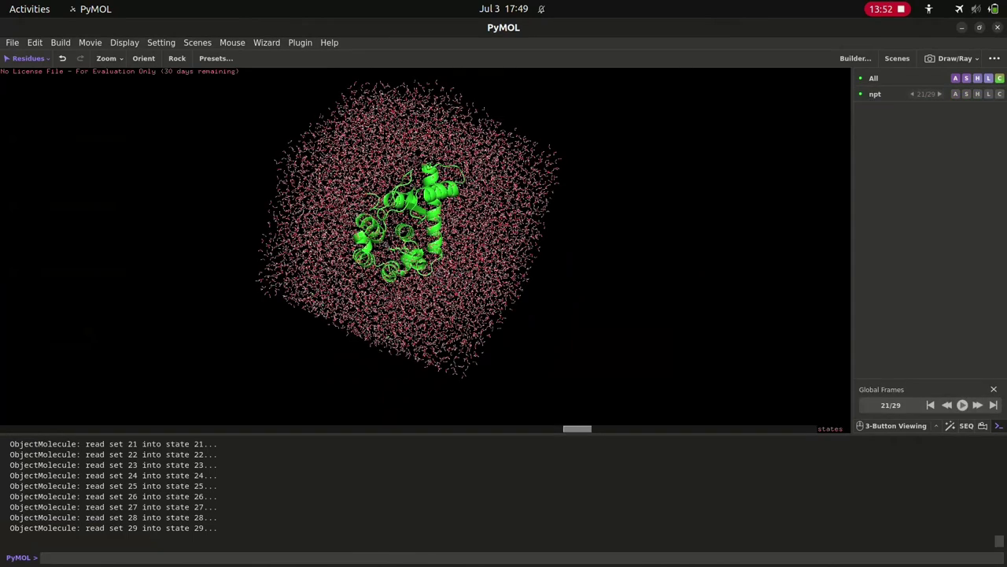
left_click(874, 94)
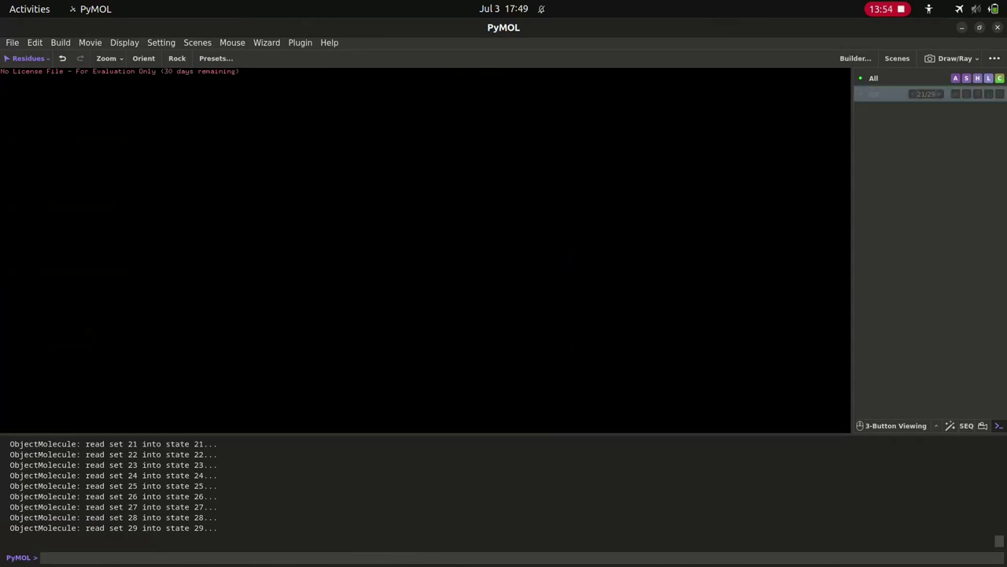
left_click(874, 93)
left_click(875, 94)
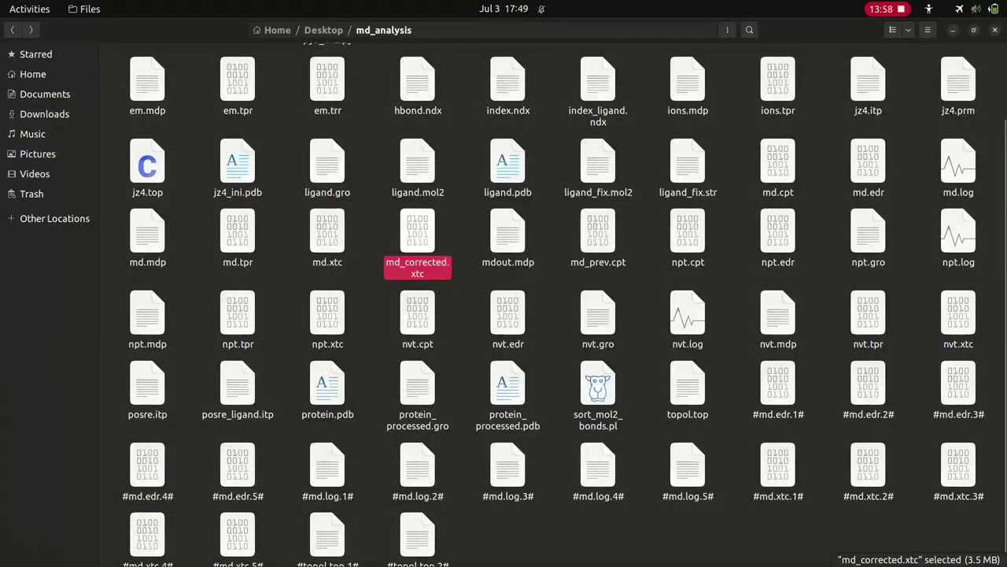
In the file manager, open the xvg folder inside md_analysis to review the existing .xvg files, and return to md_analysis.
left_click(598, 539)
mouse_move(1, 291)
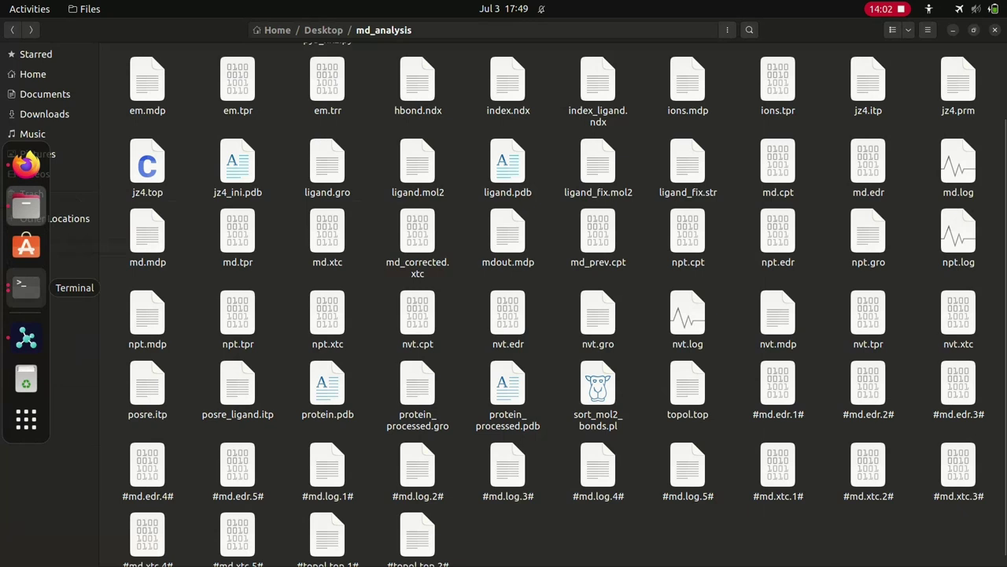
left_click(22, 285)
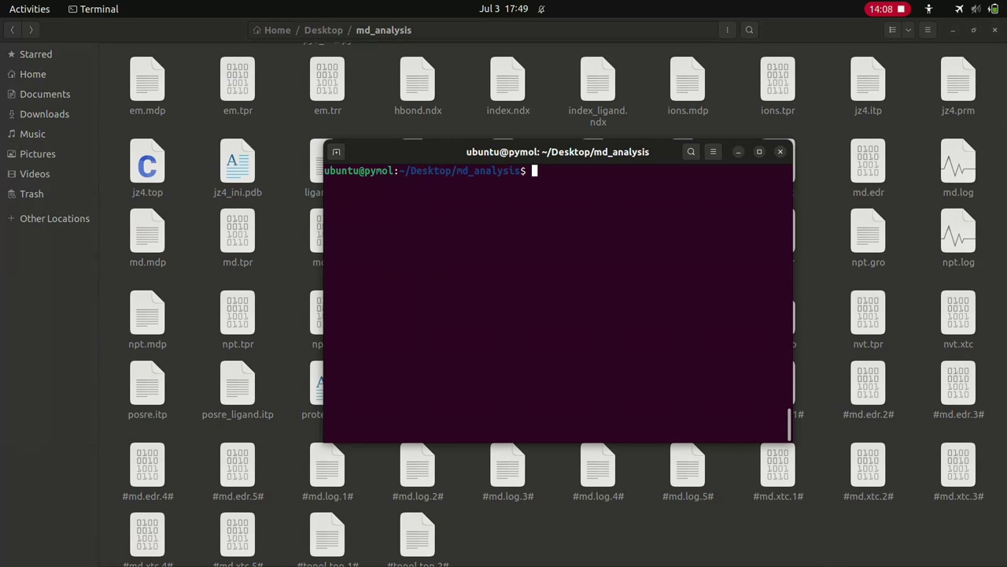
left_click(629, 531)
scroll(551, 315, "up", 2)
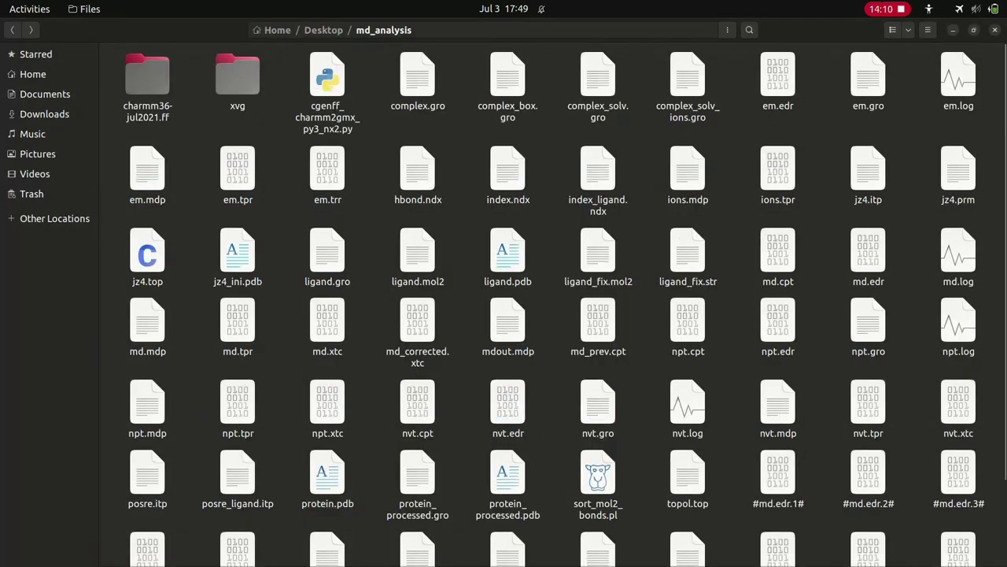
double_click(239, 75)
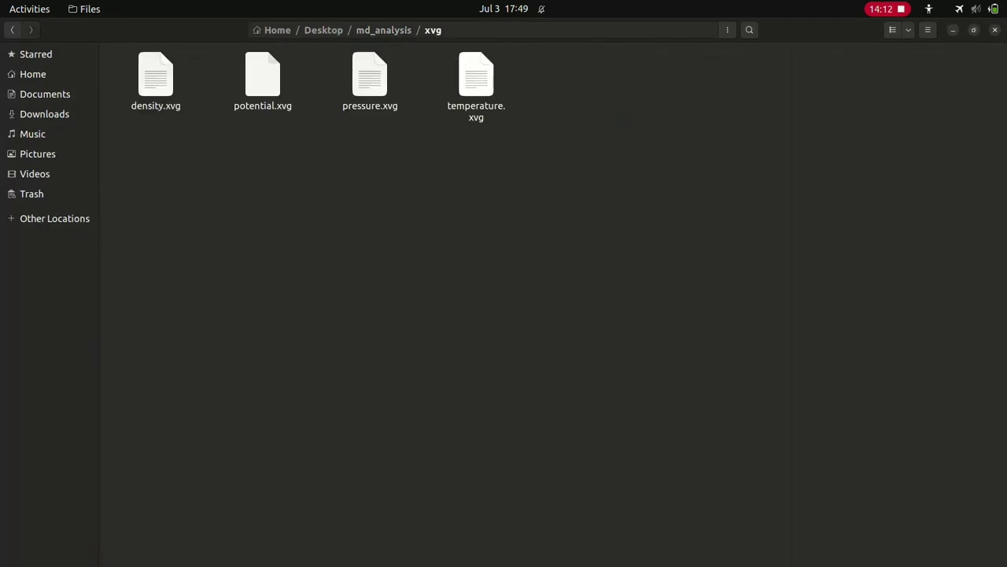
key("Left")
key("Left")
key("Left")
key("Left")
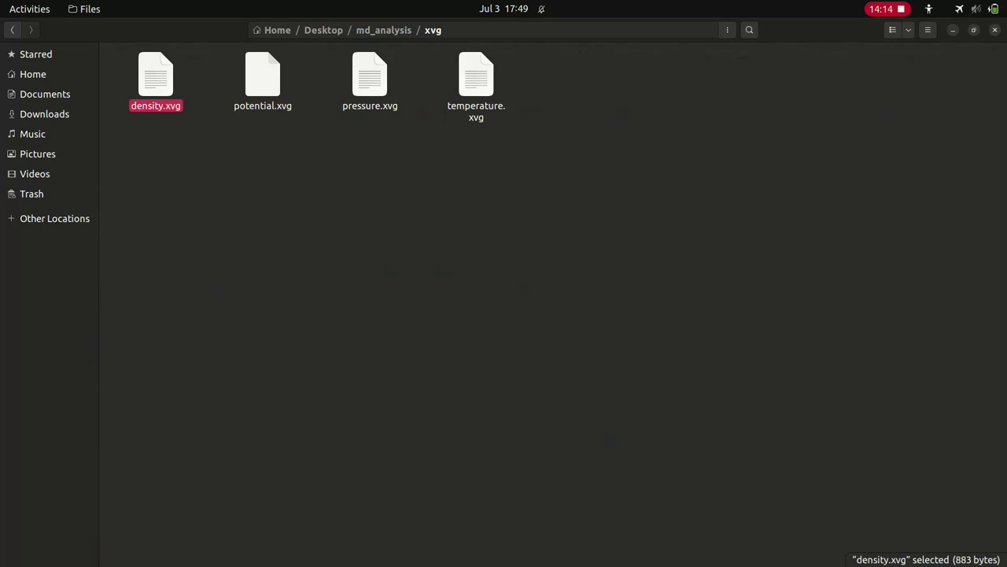
left_click(383, 30)
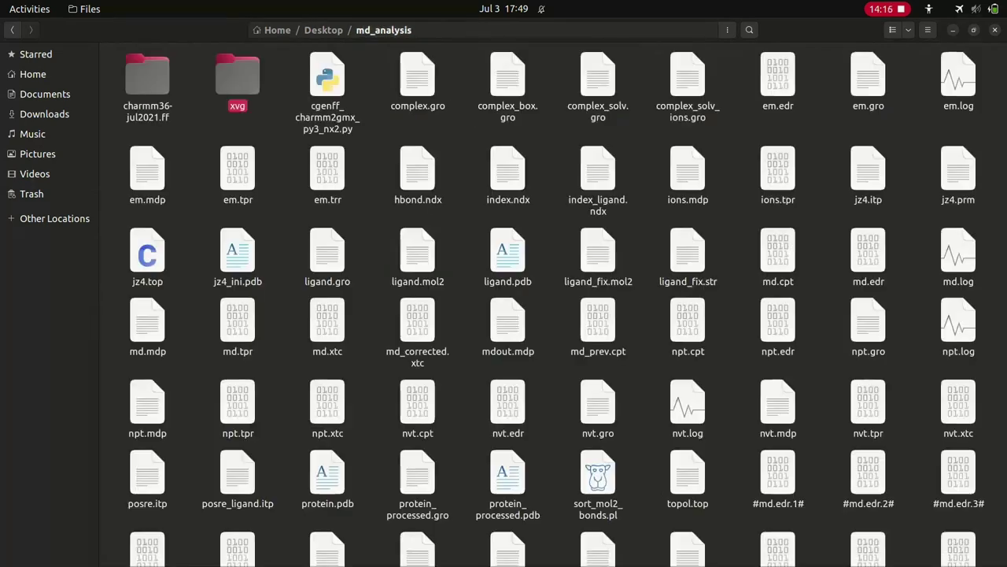
Switch to the terminal and enter the RMSD command gmx rms -s md.tpr -f md_corrected.xtc -o xvg/rmsd.xvg without running it.
mouse_move(26, 246)
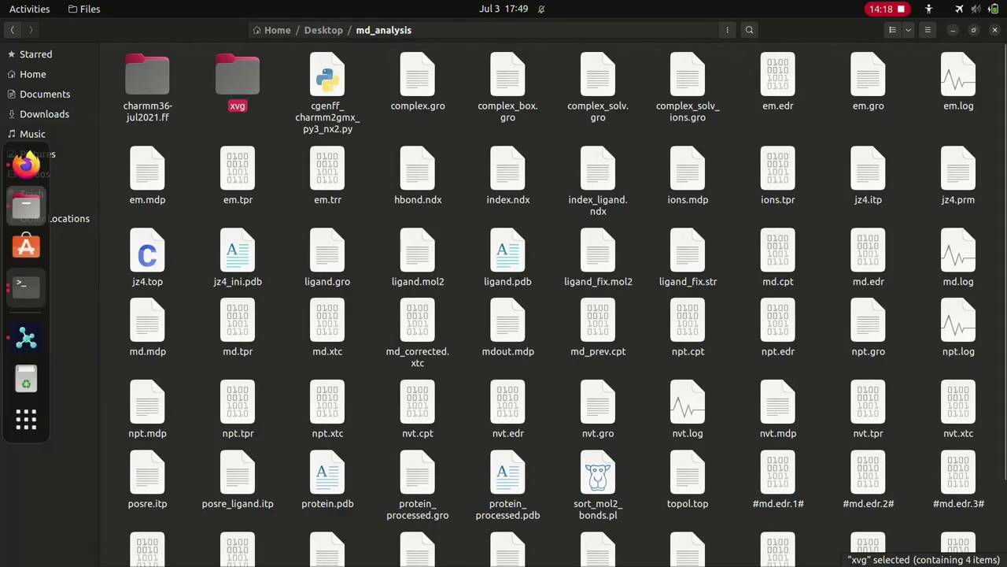
left_click(26, 286)
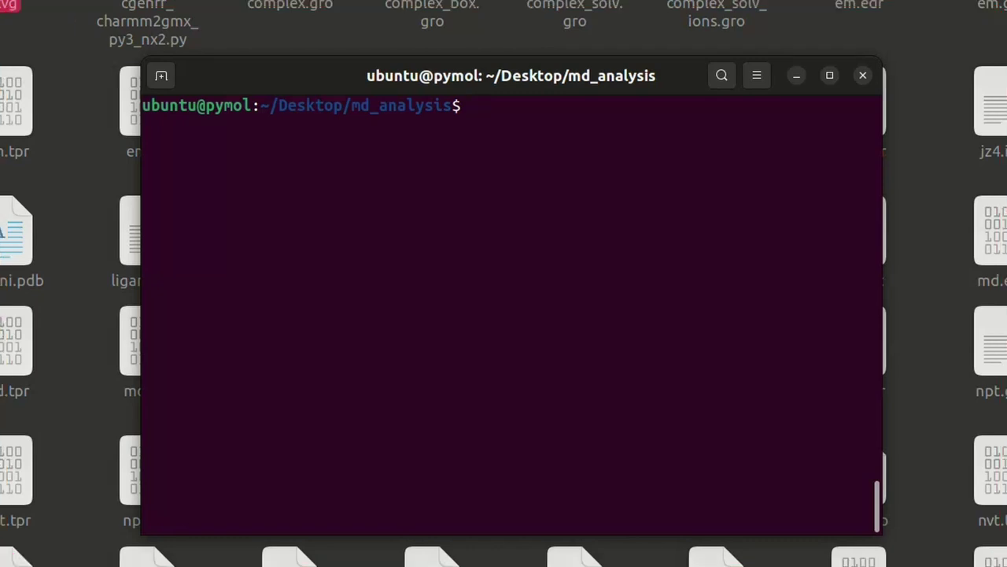
type("gm")
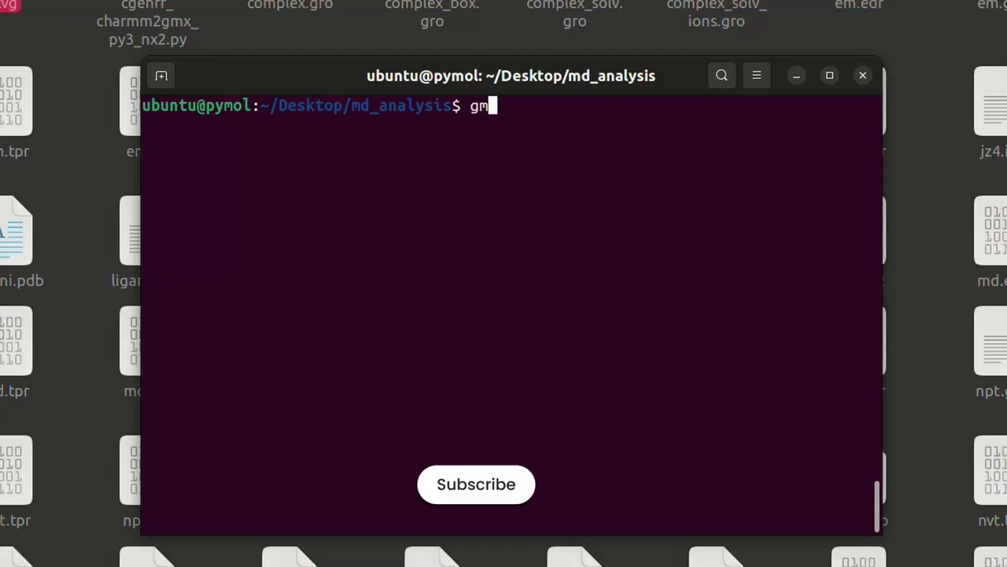
type("x rm")
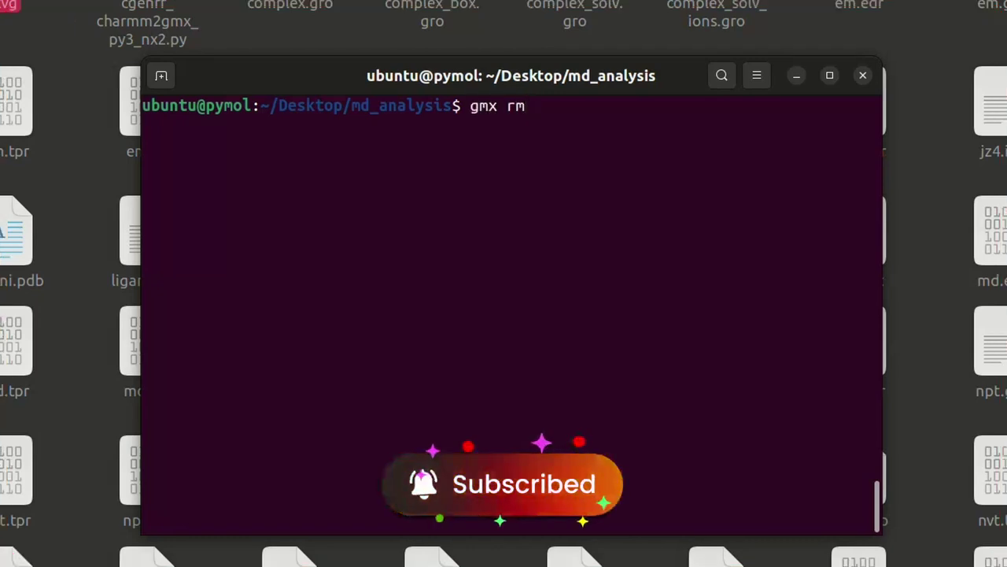
type("s -s md.")
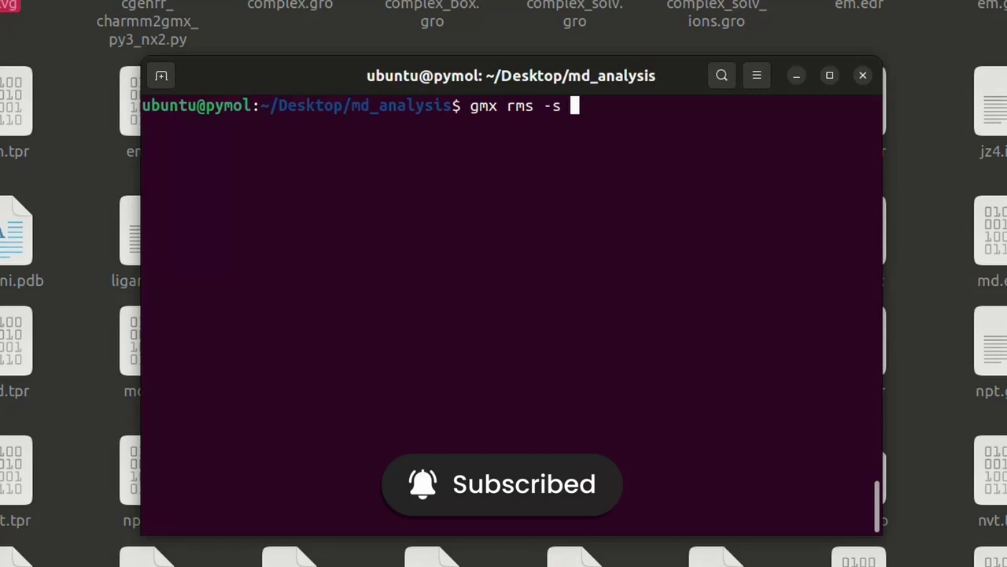
type("pr")
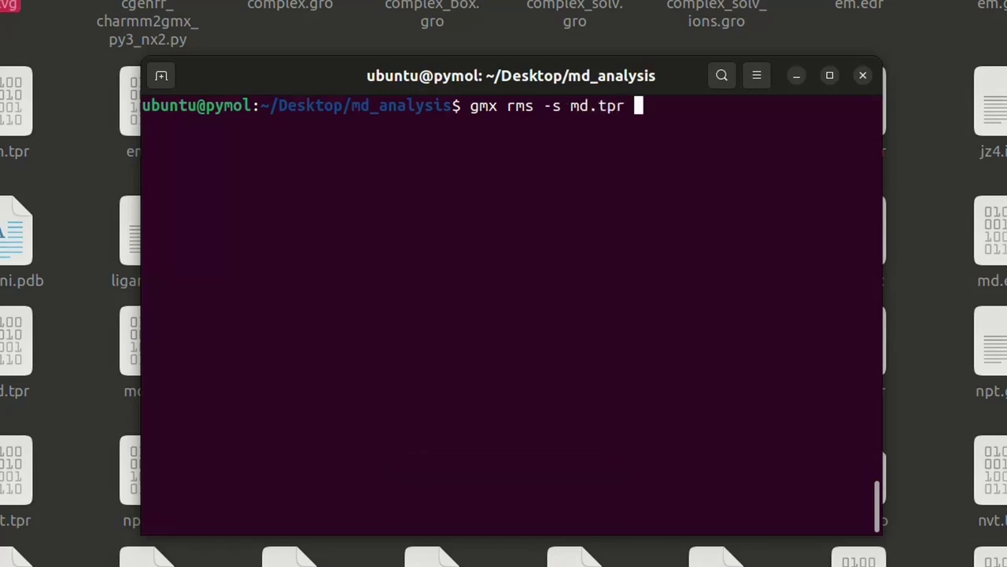
type(" -f")
type("md_co")
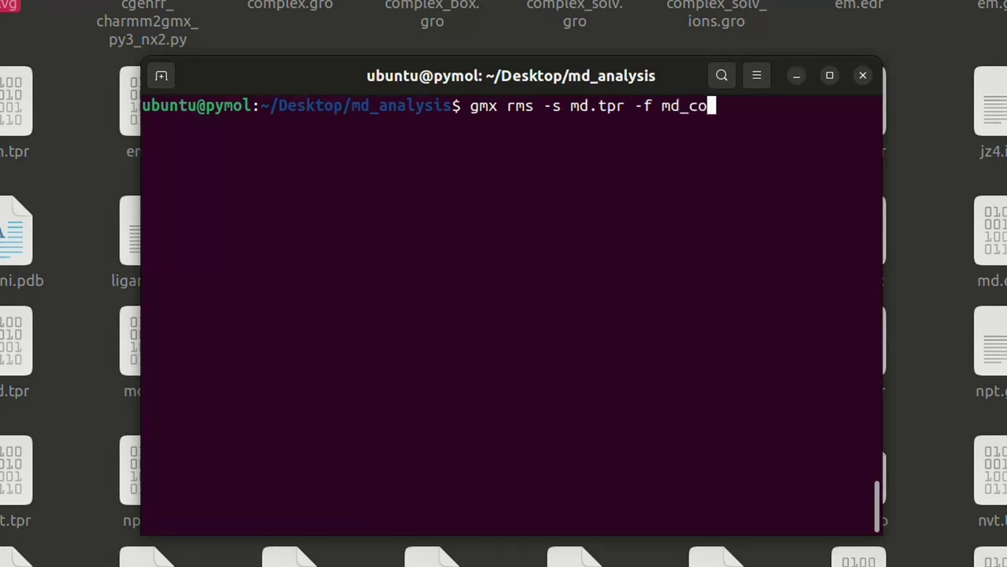
key("Tab")
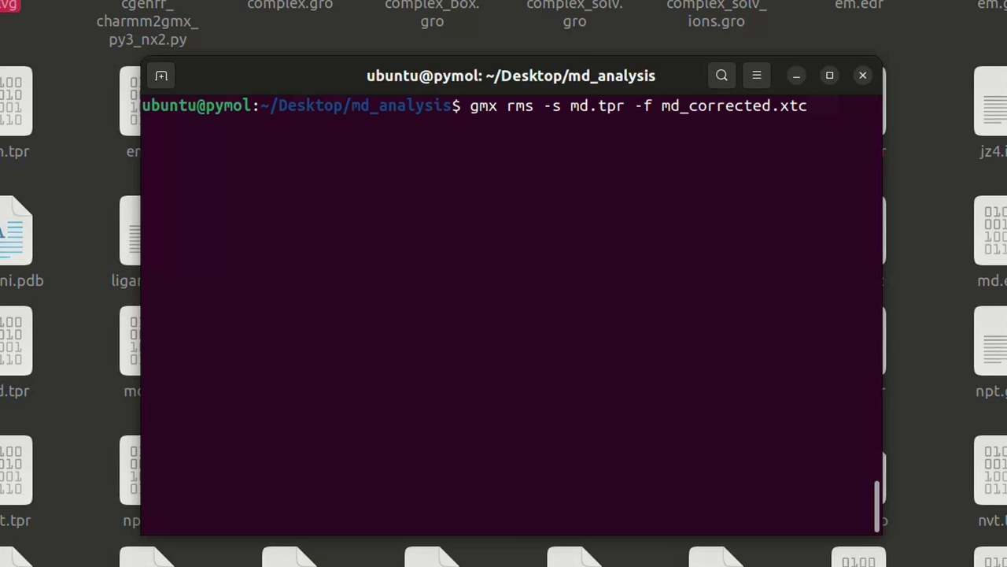
type("-o xvg/r")
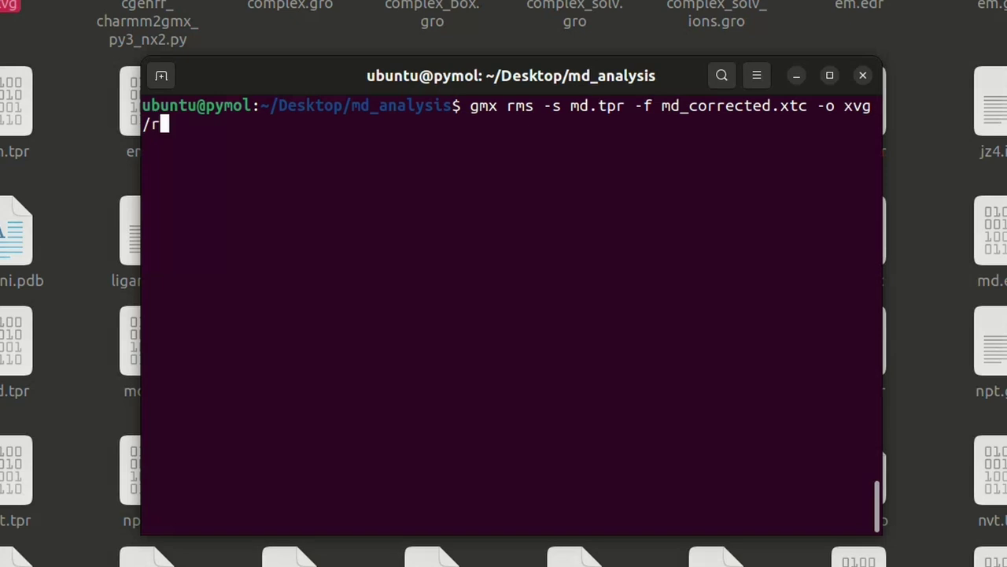
type("msd.xvg")
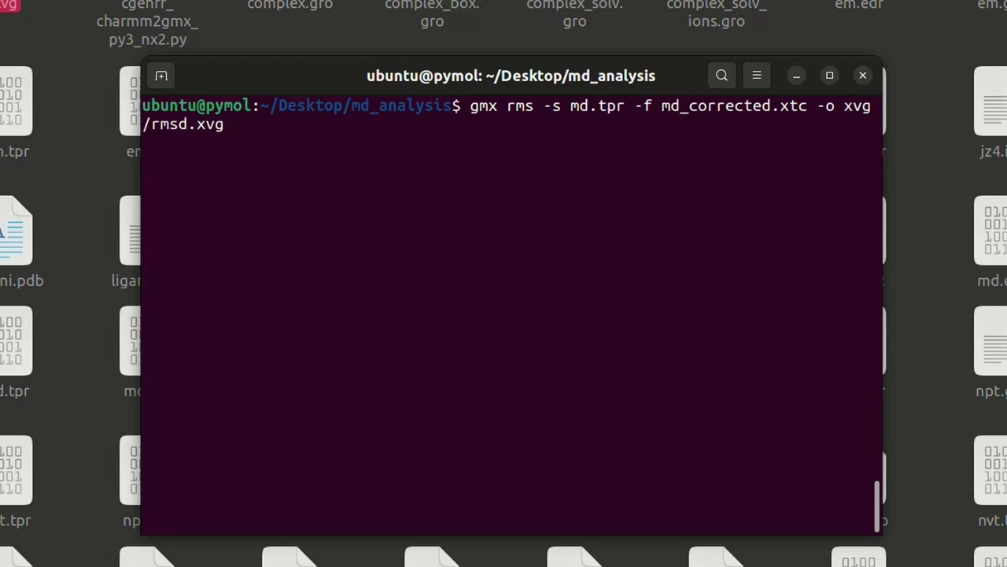
Check the rms tool, the md.tpr and md_corrected.xtc inputs and the xvg/rmsd.xvg output path in the entered command.
double_click(521, 106)
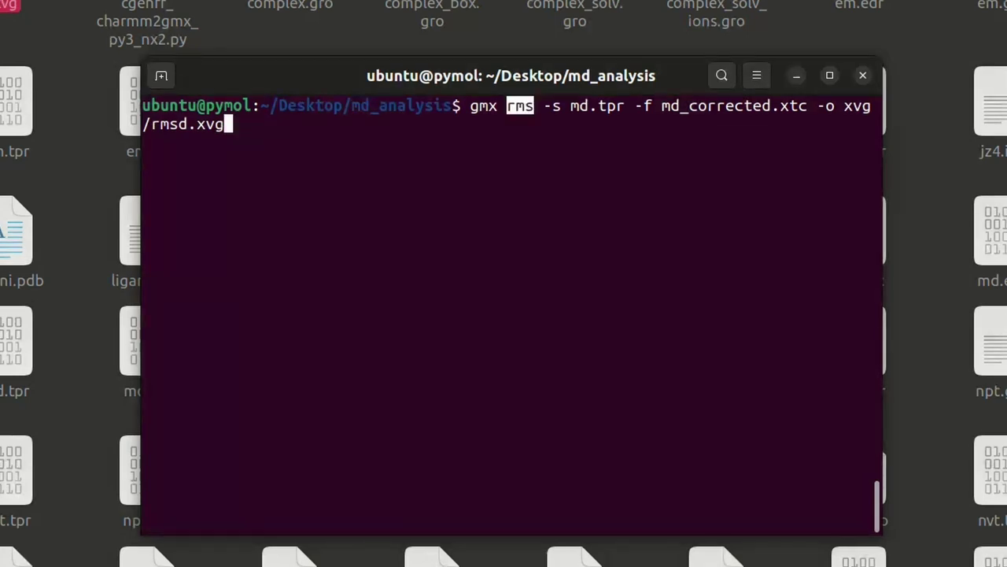
double_click(597, 107)
double_click(735, 106)
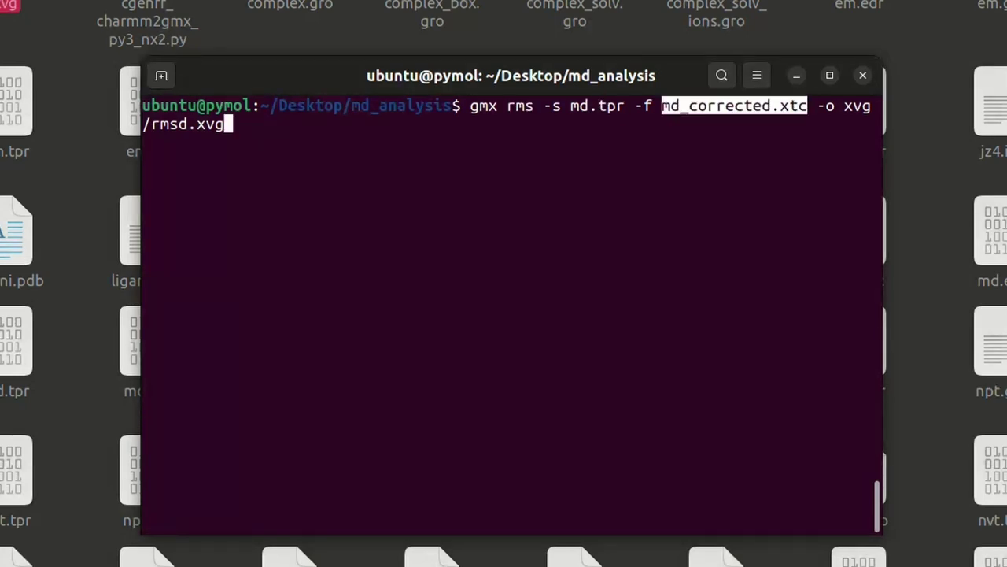
double_click(857, 106)
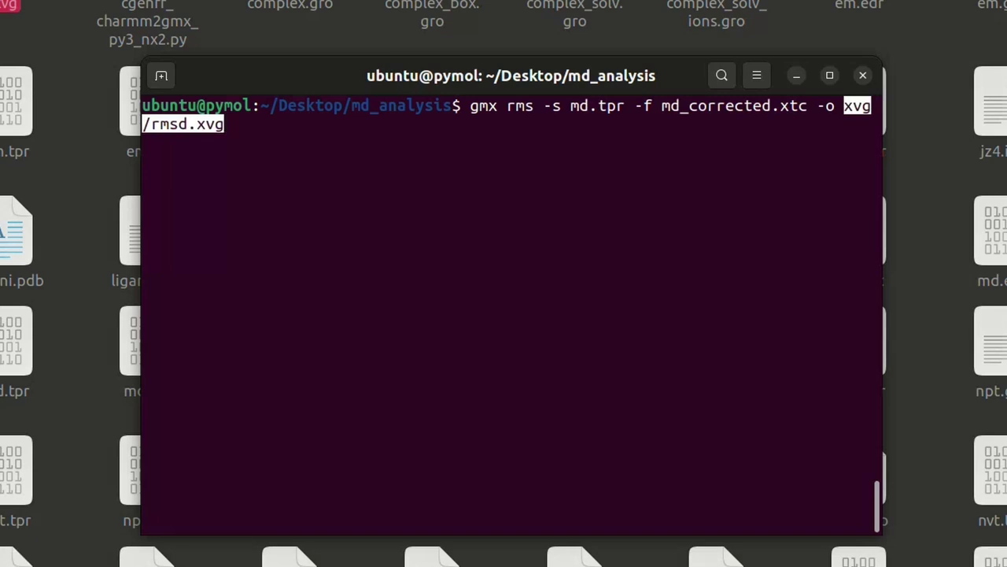
Run the gmx rms command and check its group selection prompt for the least squares fit.
key("Return")
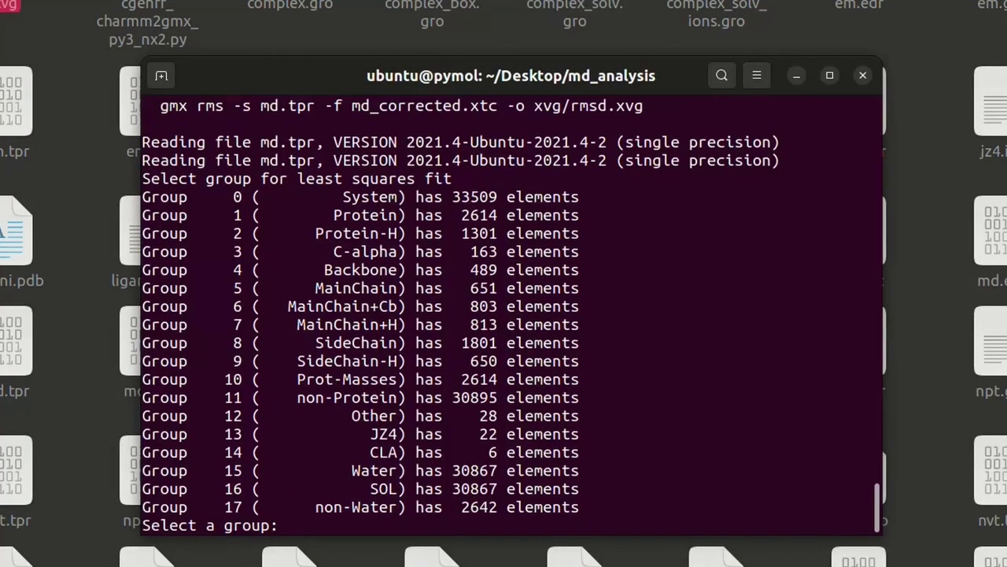
left_click_drag(143, 179, 452, 179)
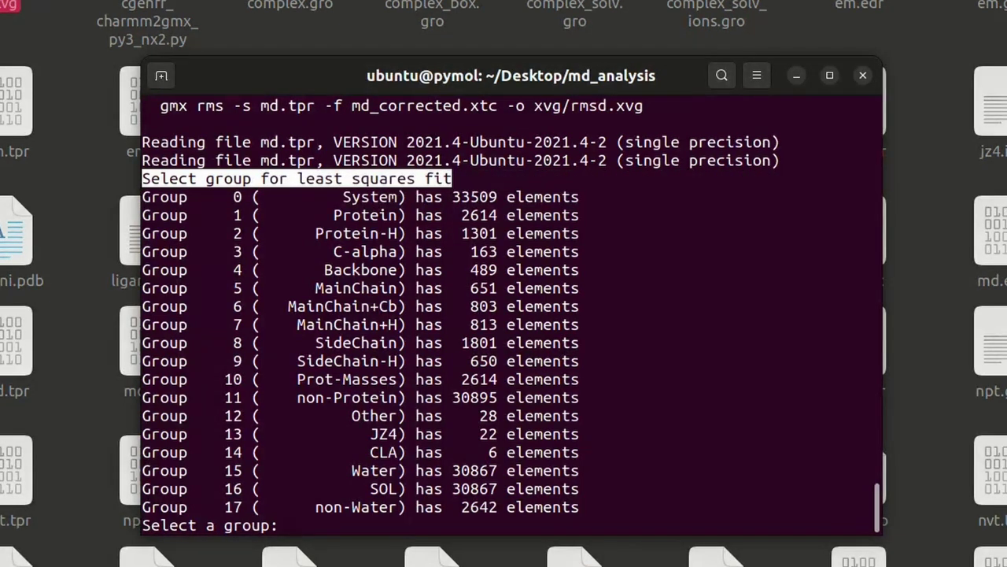
left_click(451, 178)
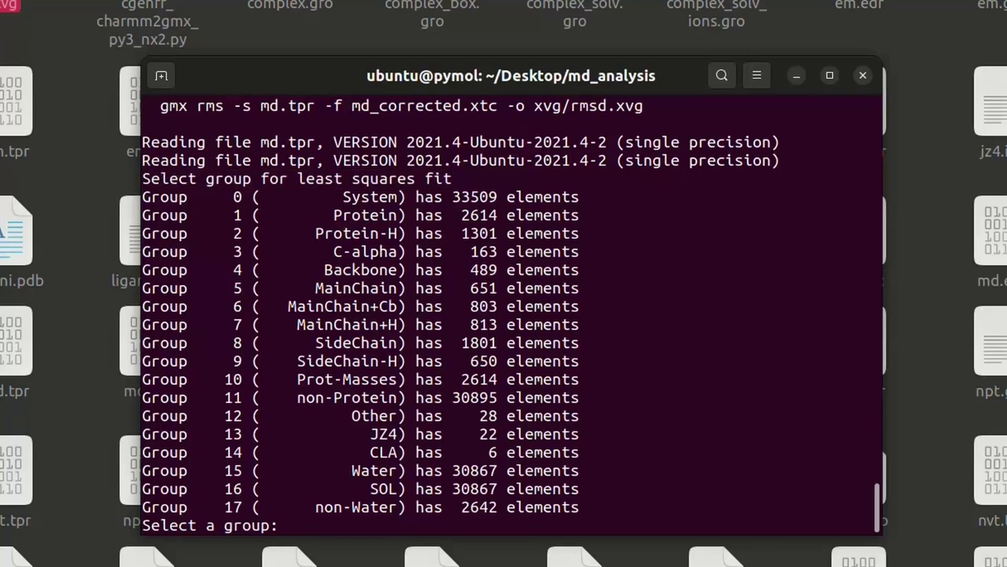
Choose group 1 (Protein) for the least squares fit, considering C-alpha and Backbone as alternatives.
type("1")
triple_click(229, 215)
left_click(366, 252)
double_click(365, 252)
left_click(364, 251)
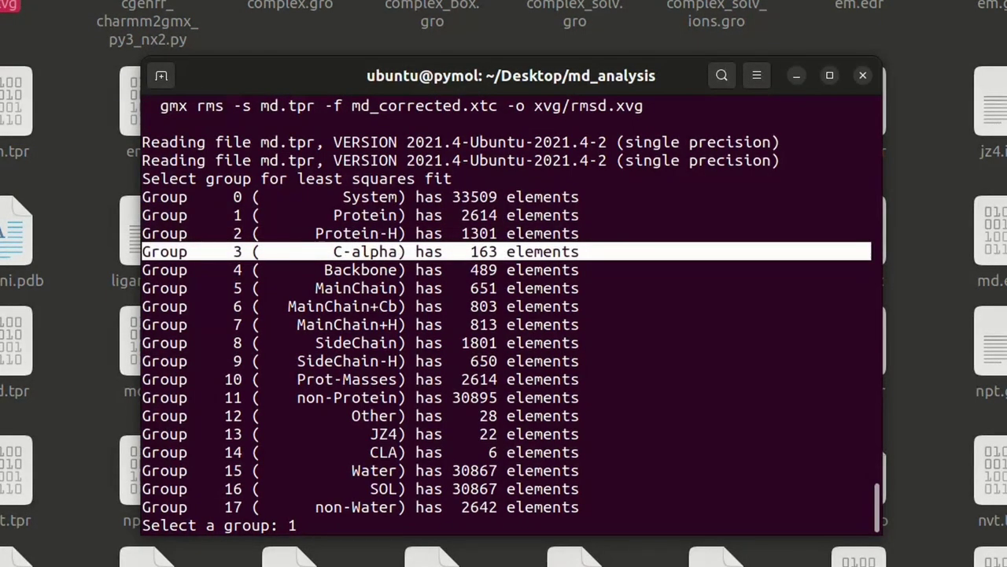
triple_click(361, 269)
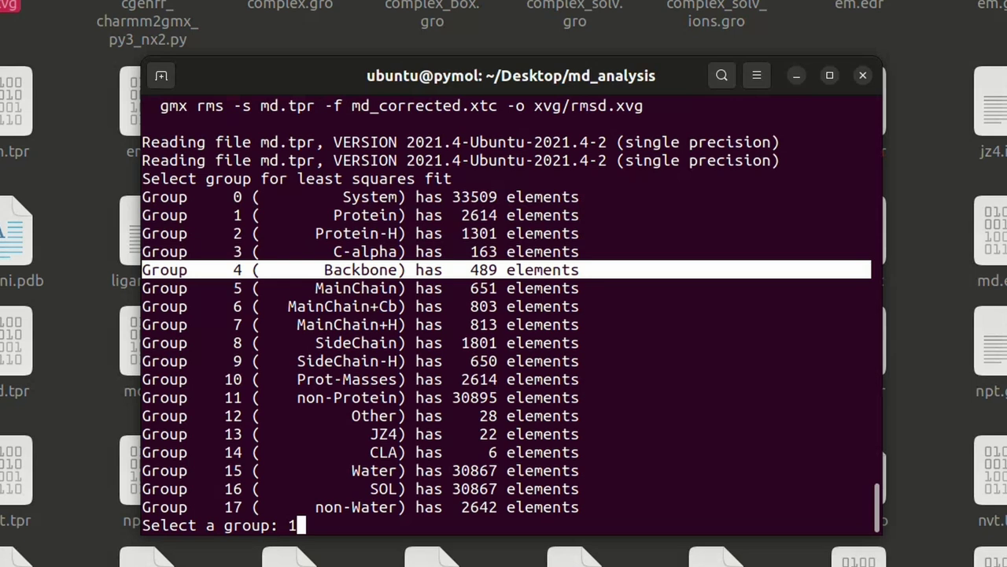
left_click(392, 197)
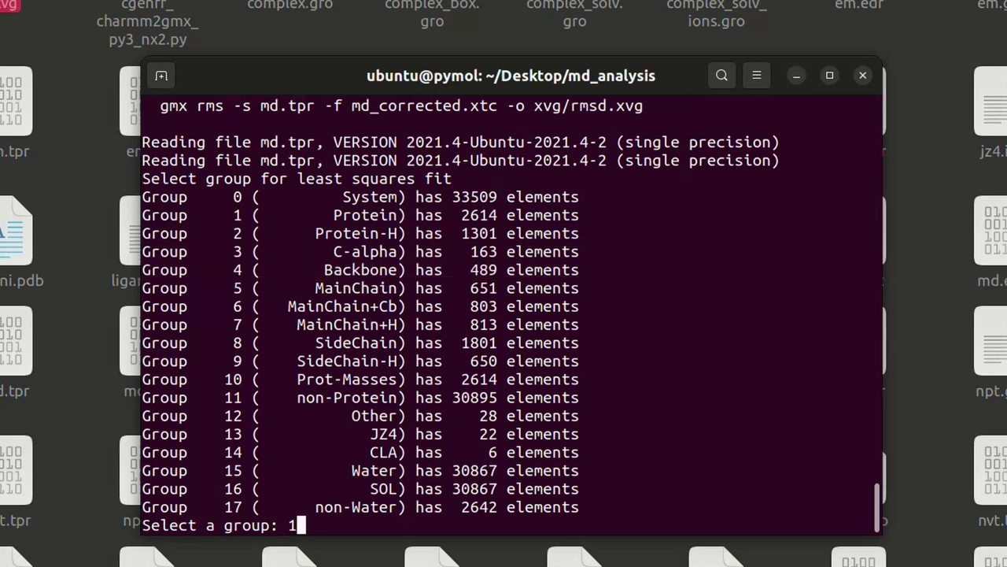
key("Return")
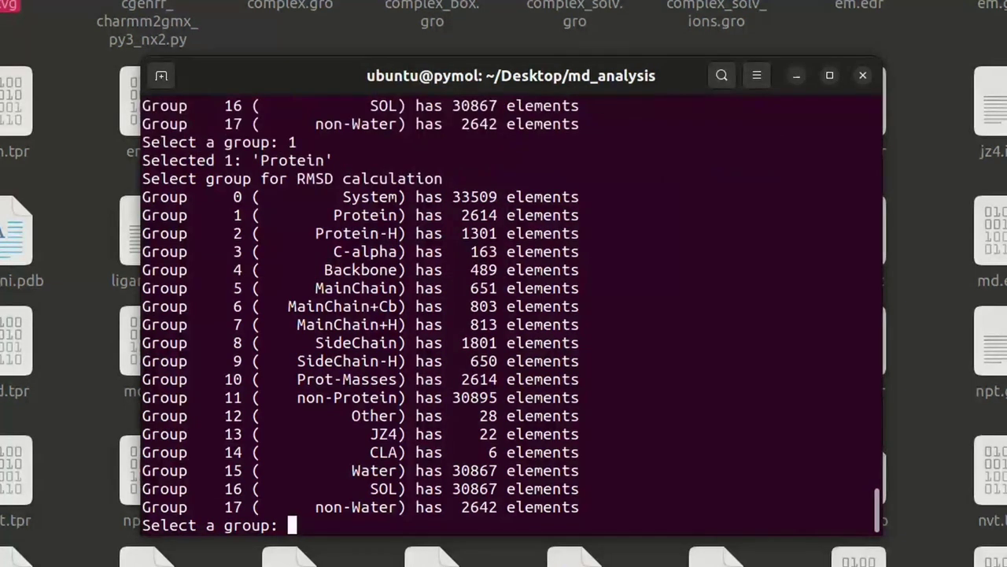
Choose group 1 (Protein) for the RMSD calculation and check the frame-reading line in the output.
double_click(170, 178)
left_click_drag(169, 179, 457, 163)
double_click(394, 178)
left_click_drag(393, 179, 169, 178)
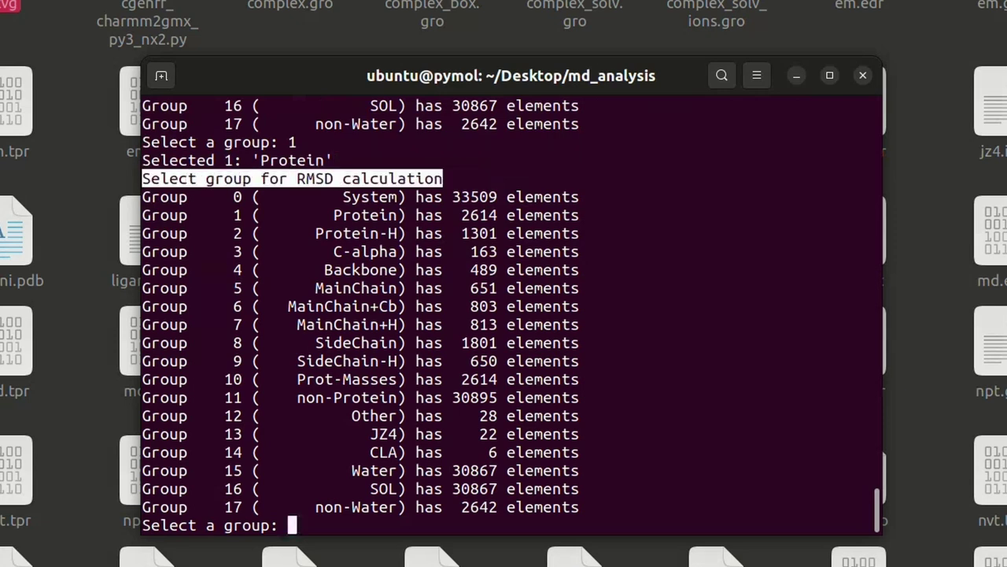
triple_click(392, 208)
left_click(392, 207)
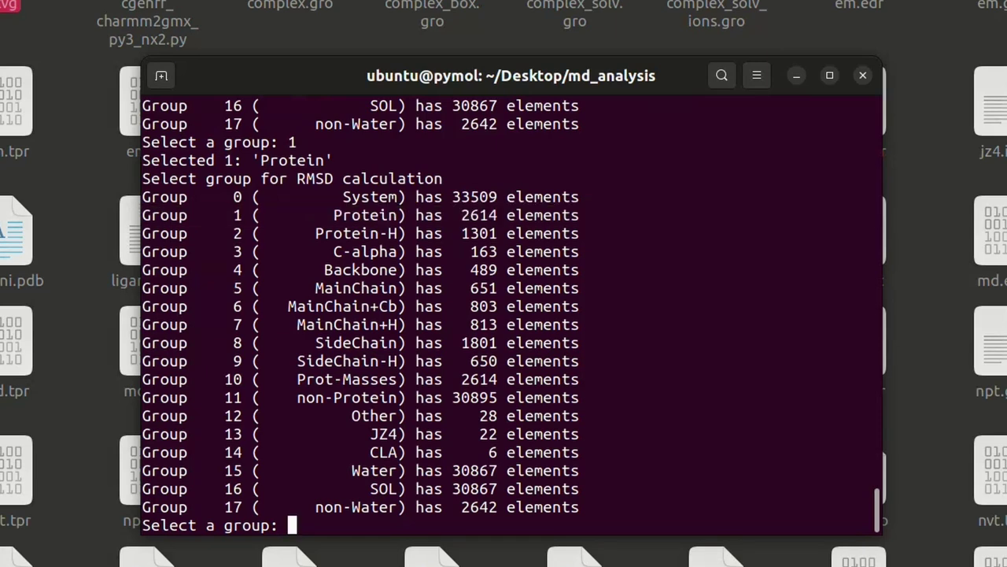
triple_click(366, 252)
triple_click(366, 270)
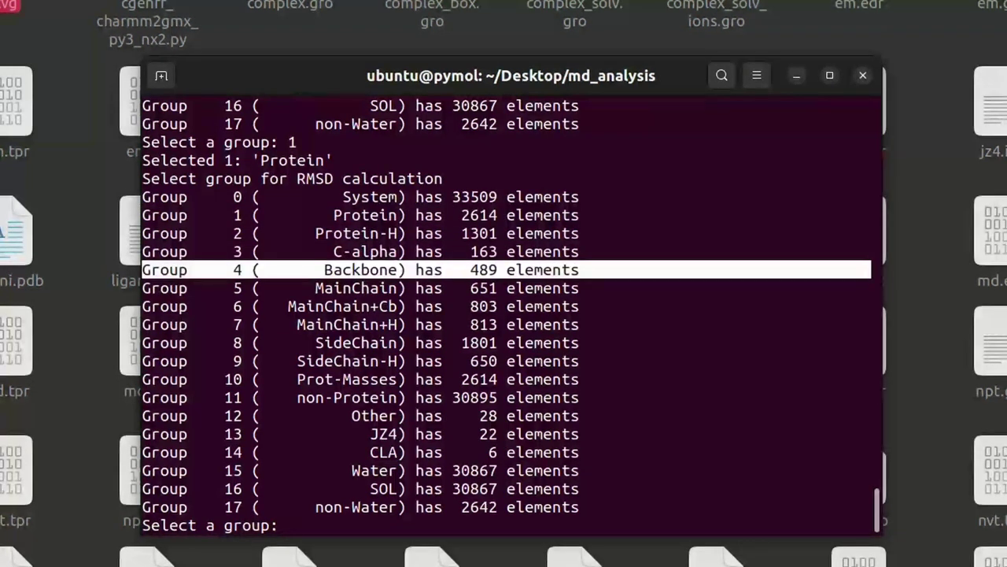
left_click(392, 197)
type("1")
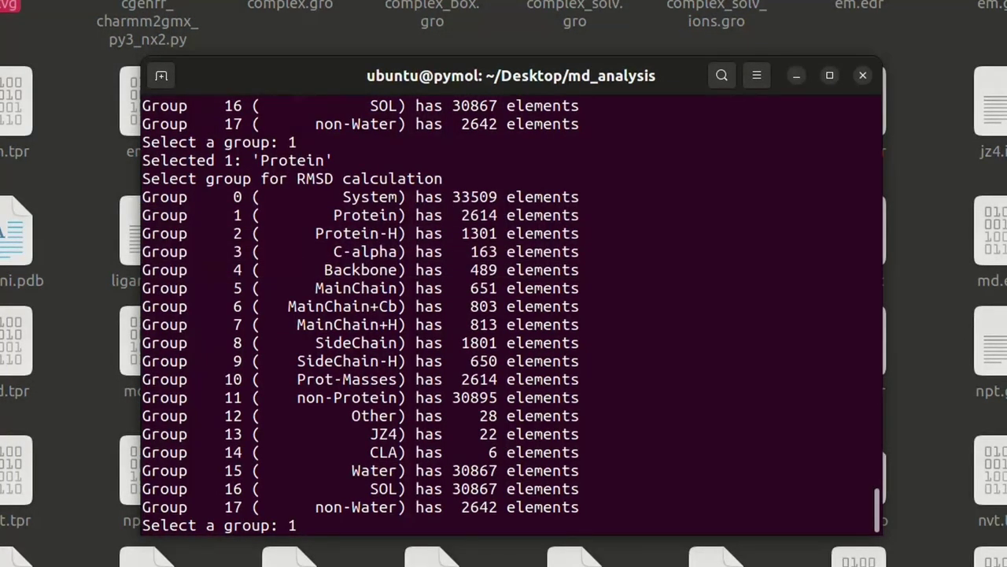
key("Return")
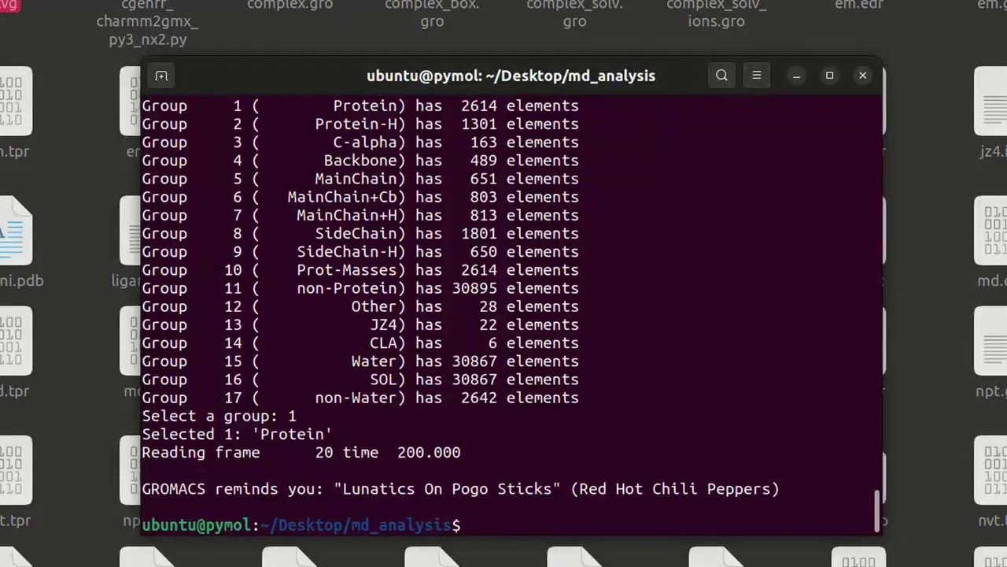
left_click_drag(142, 452, 462, 451)
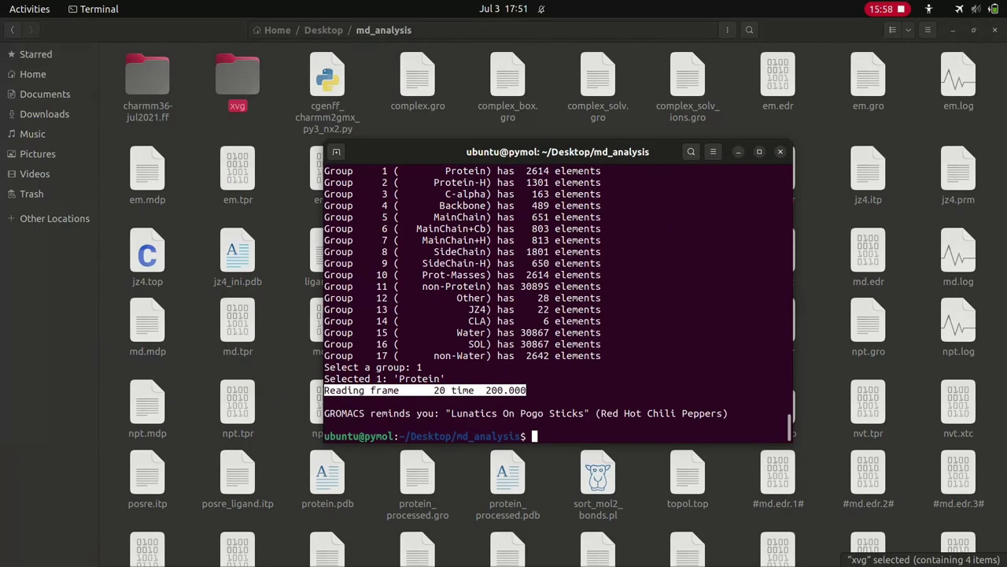
left_click(532, 391)
Switch to the file manager, open the xvg folder inside md_analysis and select rmsd.xvg.
left_click(237, 75)
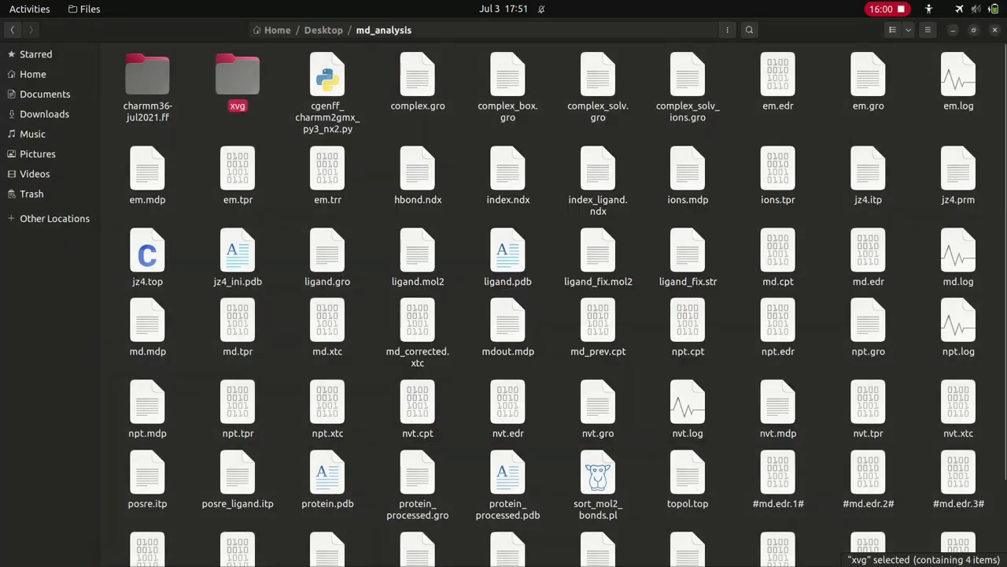
key("Return")
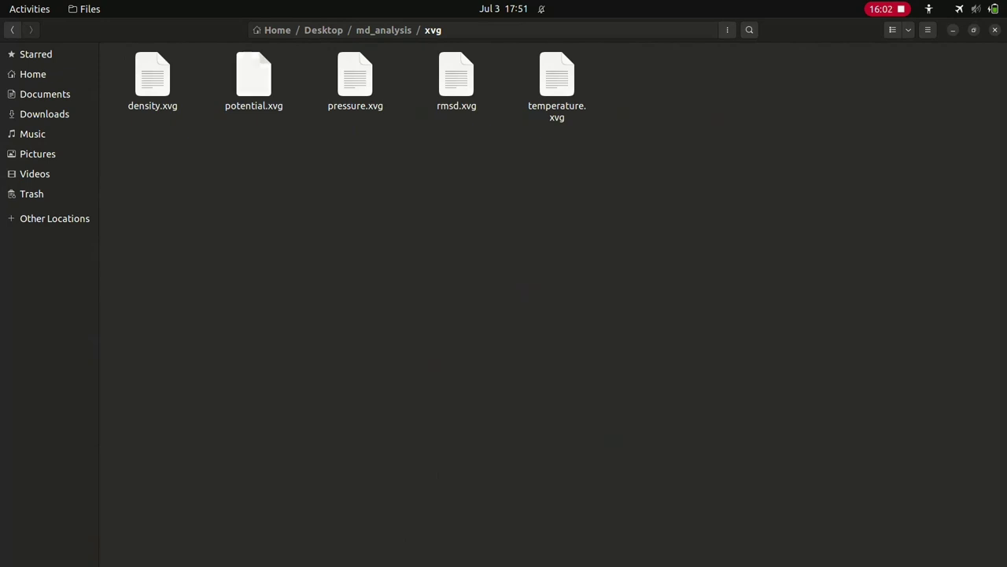
left_click(456, 76)
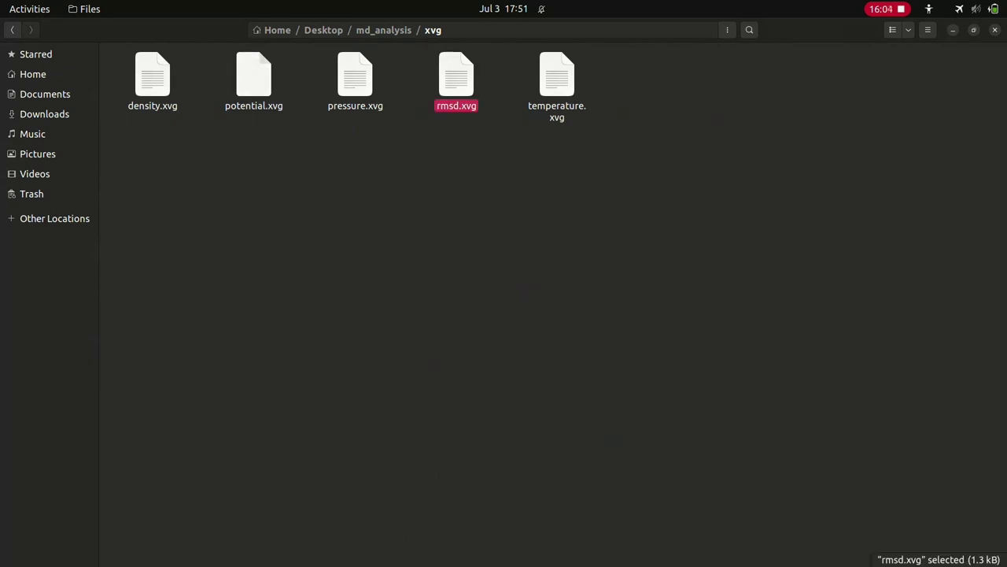
Switch to the terminal, clear it and plot the RMSD file with xmgrace xvg/rmsd.xvg.
left_click(26, 285)
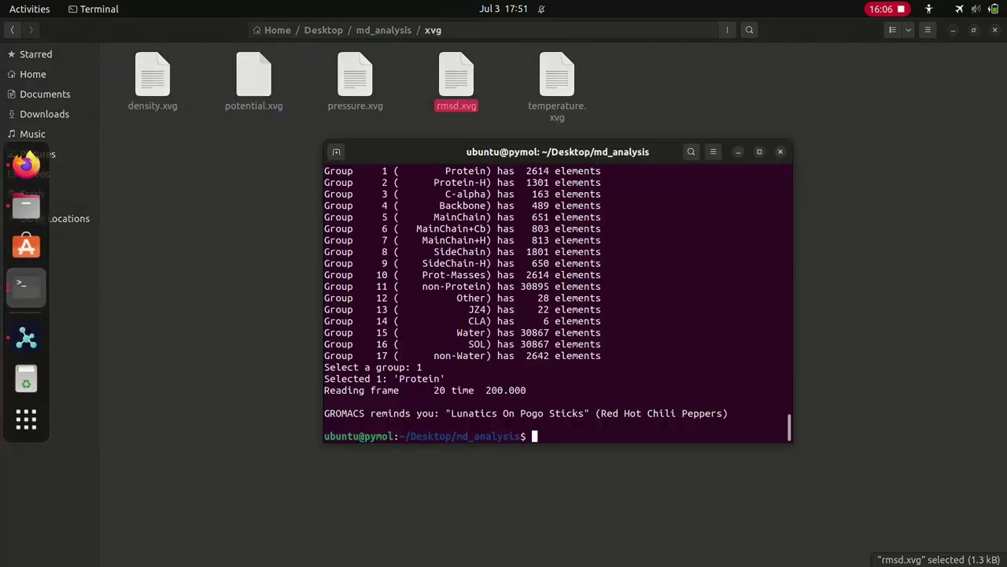
key("ctrl+l")
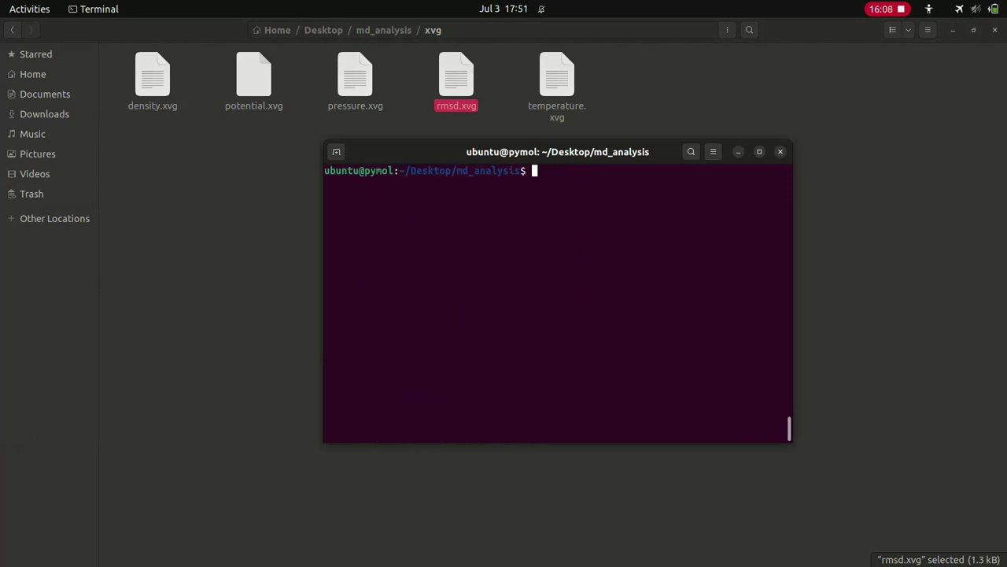
type("xmgrace xvg/rm")
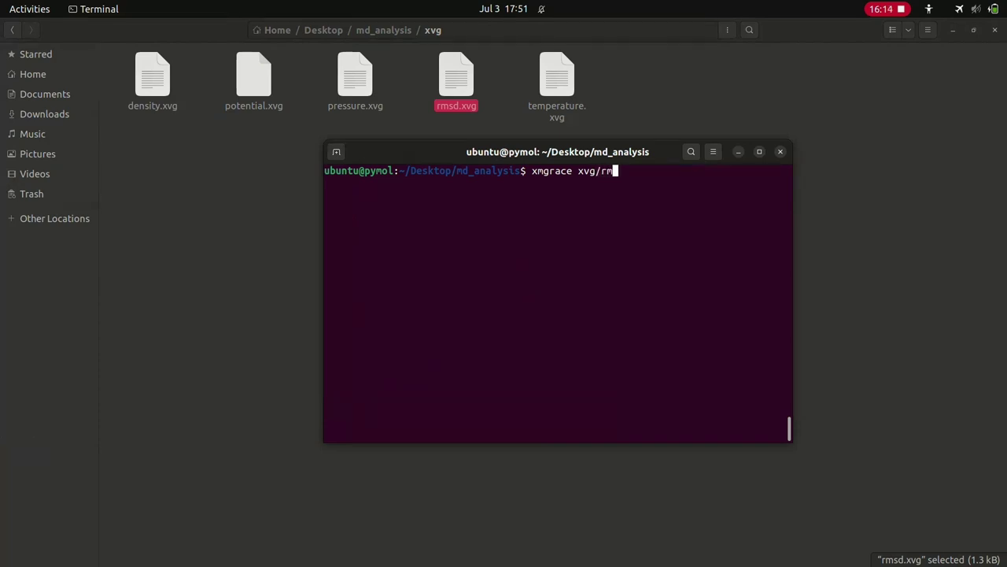
key("Tab")
key("super+Up")
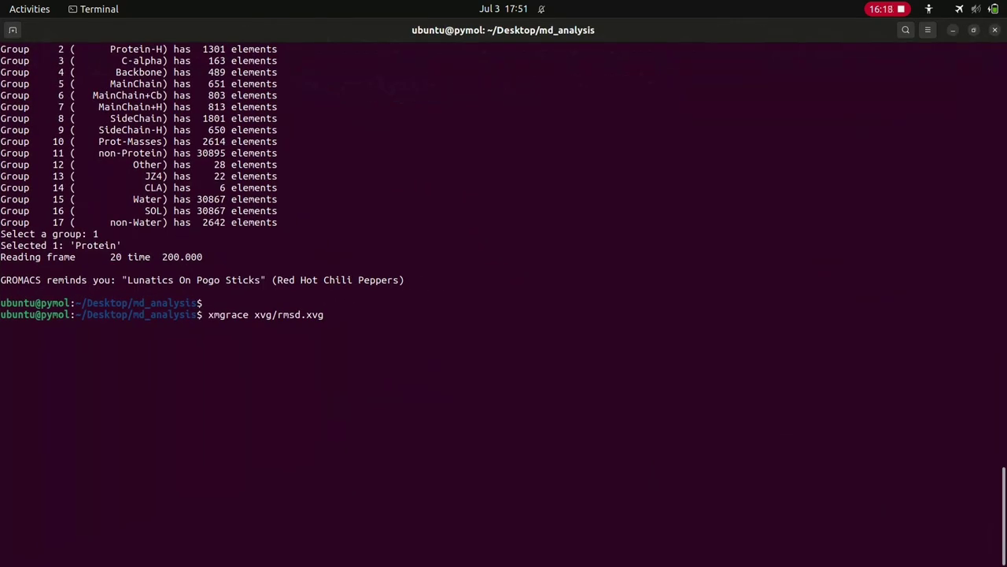
key("super+Down")
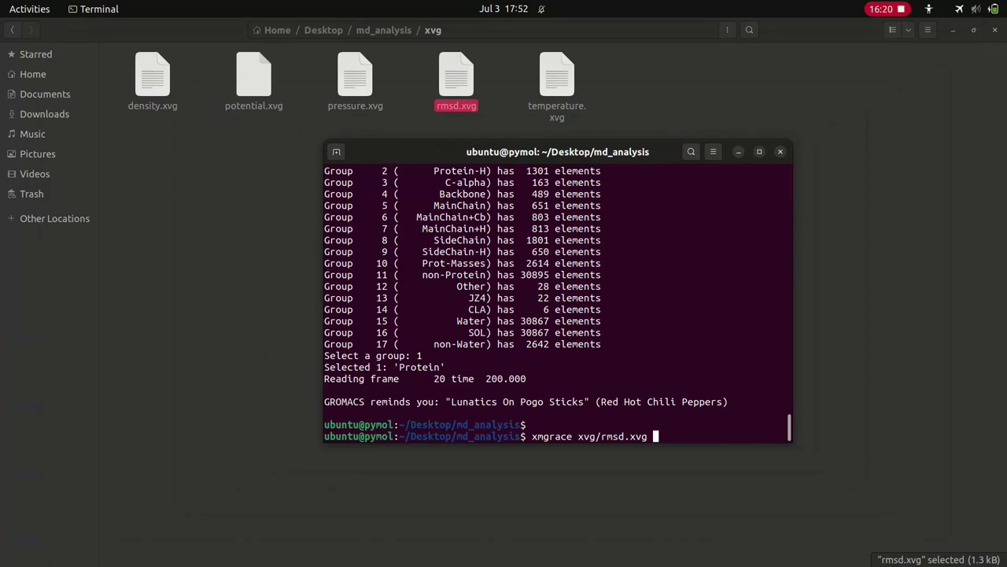
double_click(552, 436)
triple_click(612, 436)
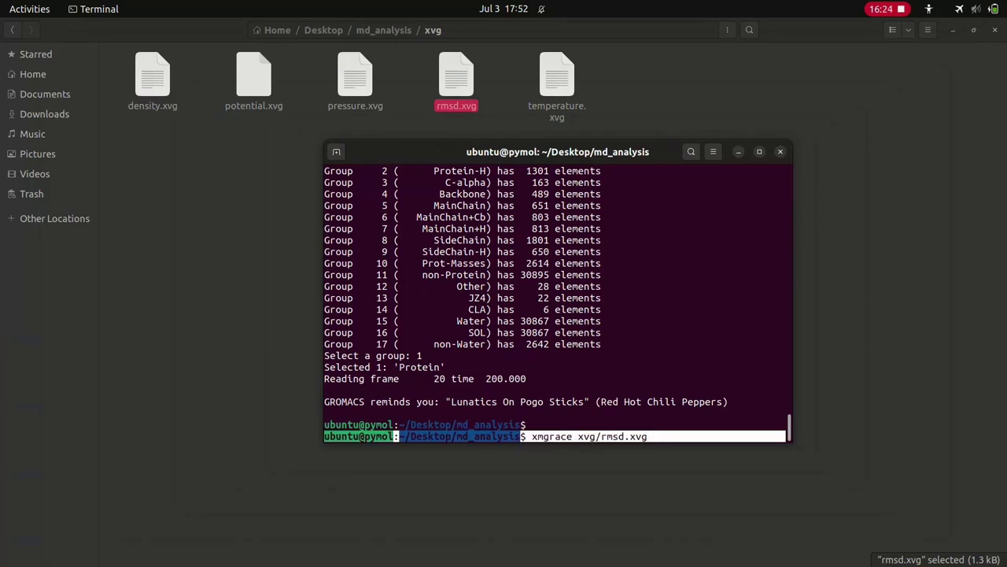
key("Return")
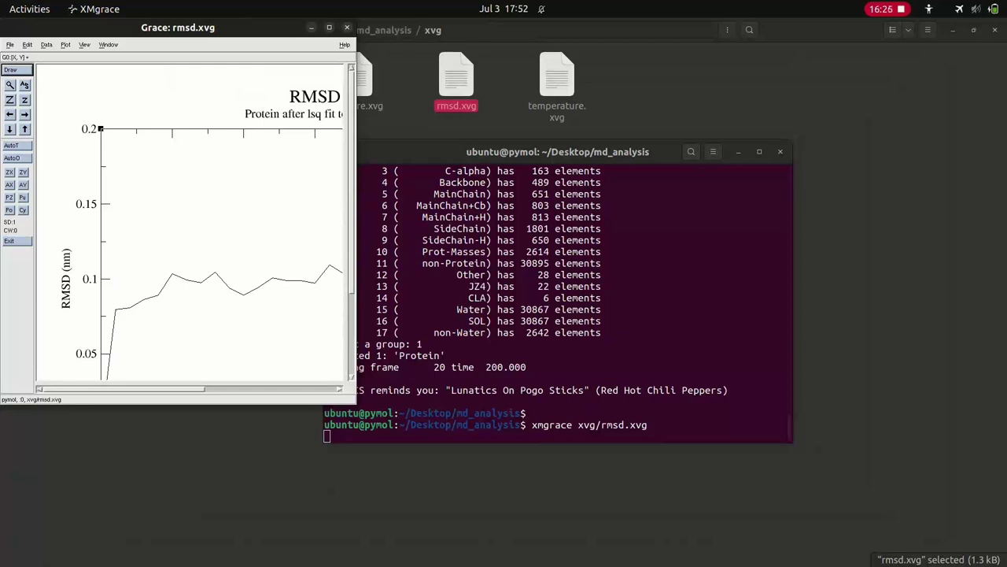
Examine the protein RMSD curve over time in the maximized Grace window and close the plot.
left_click(329, 28)
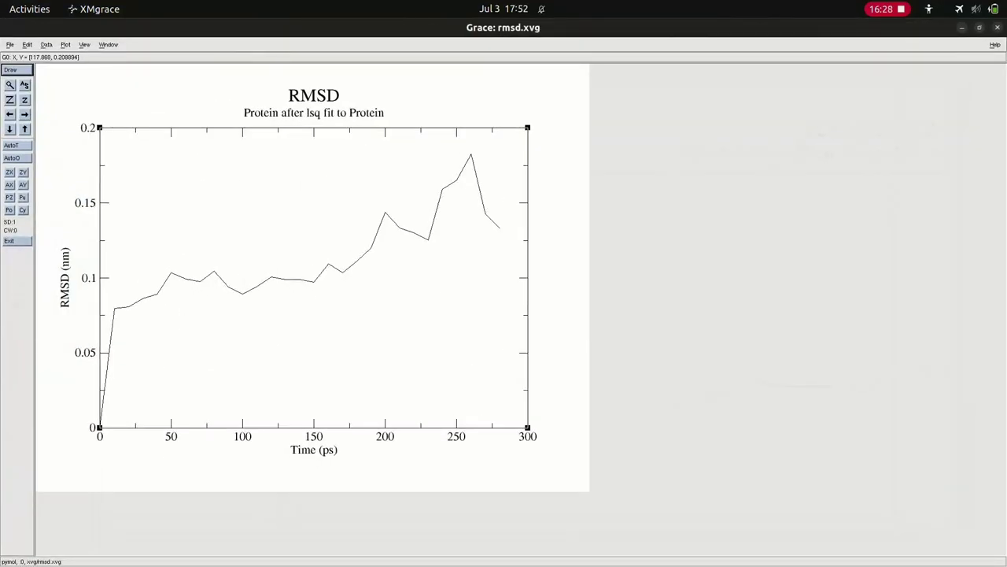
double_click(256, 112)
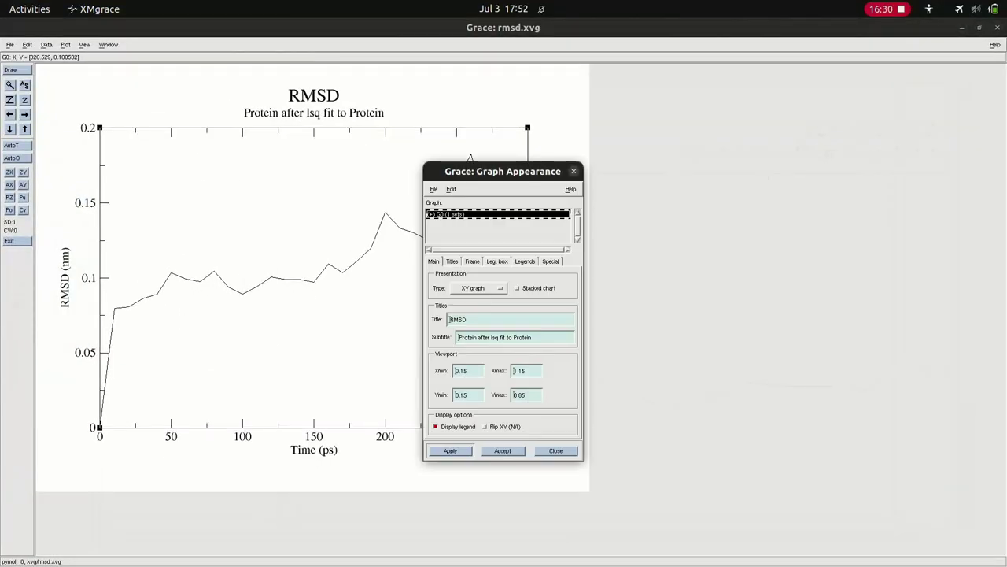
left_click(573, 171)
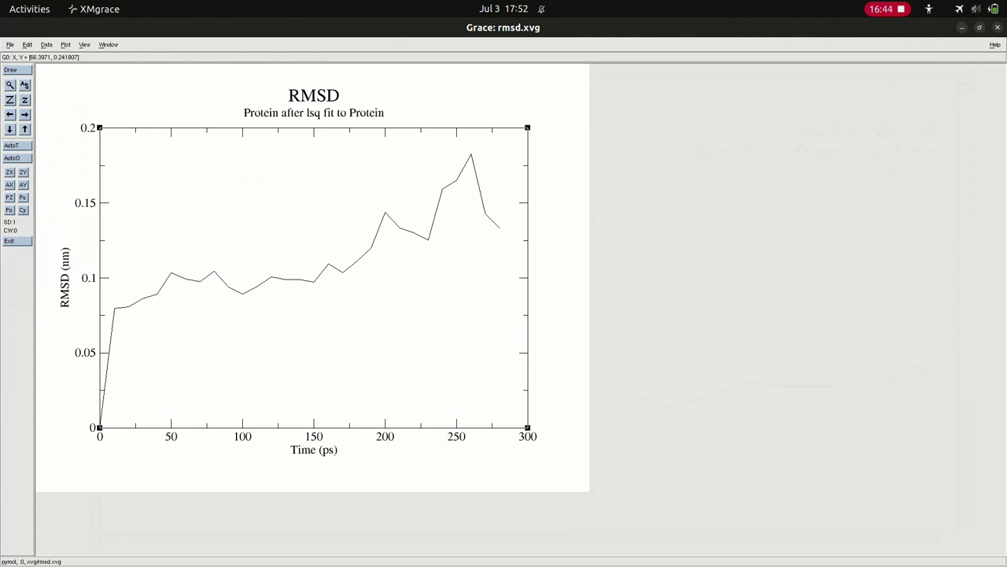
left_click(997, 27)
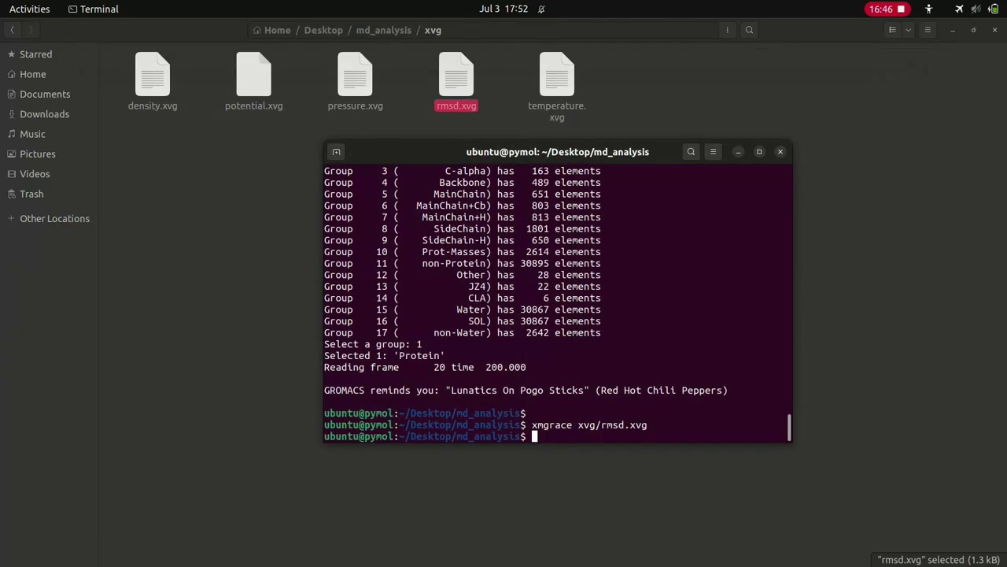
Clear the terminal, recall the earlier gmx rms command and change its tool from rms to rmsf.
key("ctrl+l")
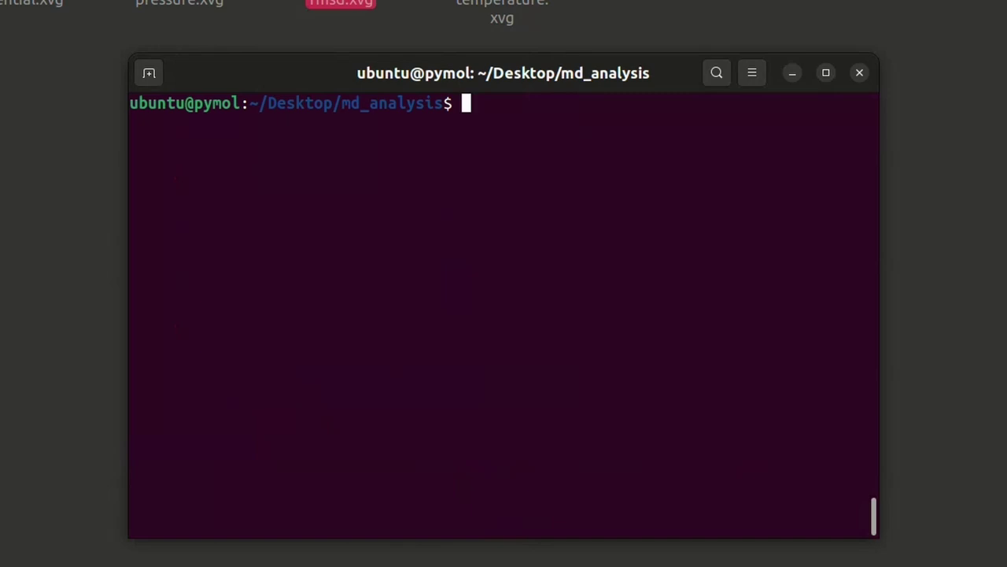
key("Up")
key("Up")
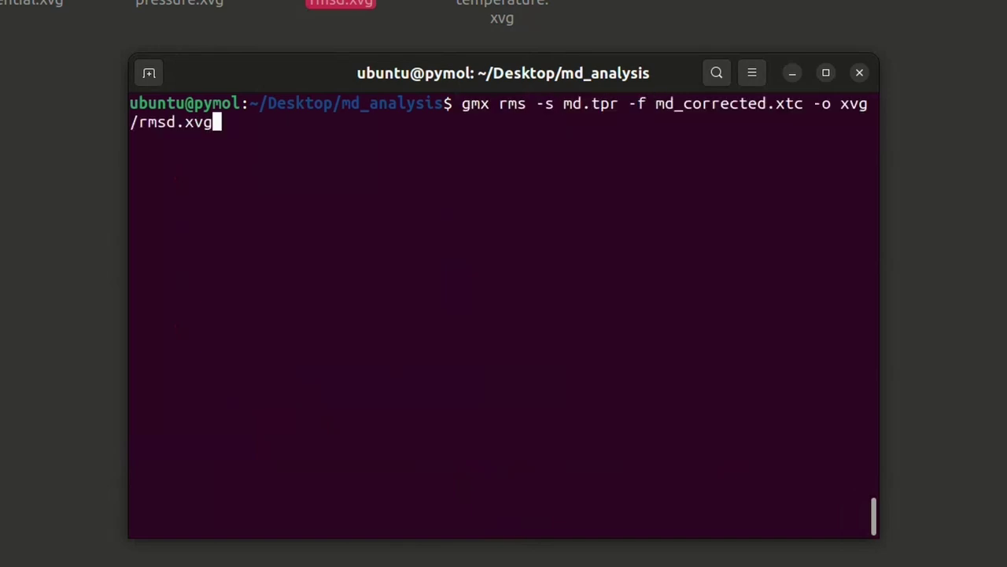
key("Left")
key("Left")
key("Left")
key("Left")
key("Left")
key("Left")
key("Left")
key("Left")
key("Left")
key("Left")
key("Left")
key("Left")
key("Left")
key("Left")
key("Left")
key("Left")
key("Left")
key("Left")
key("Left")
key("Left")
key("Left")
type("f")
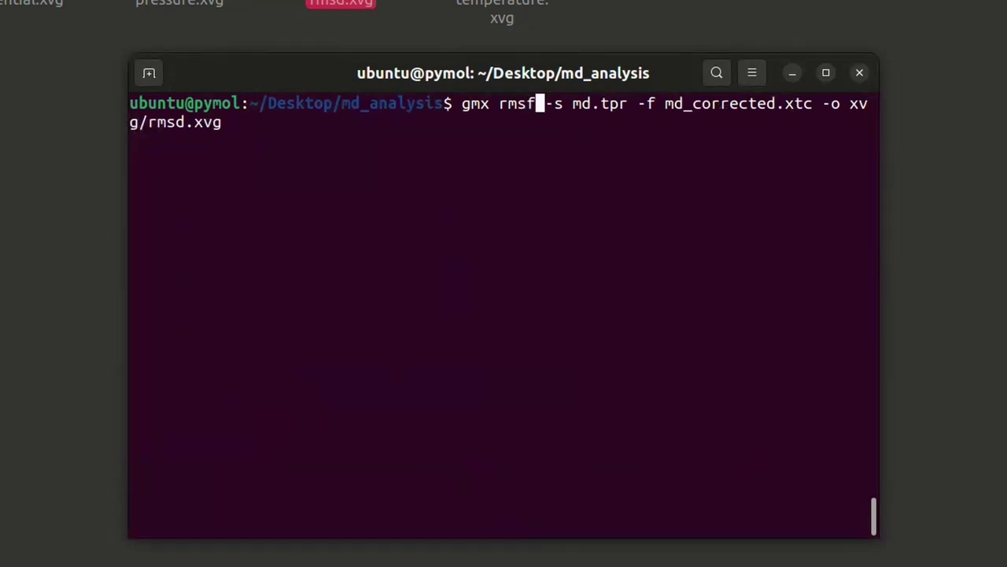
Change the command's output file to xvg/rmsf.xvg and append the -res option.
key("Right")
key("Right")
key("Right")
key("Right")
key("Right")
key("Right")
key("Right")
key("Right")
key("Right")
key("Right")
key("Right")
key("Right")
key("Right")
key("Right")
key("Right")
key("Right")
key("Right")
key("Right")
key("Right")
key("Right")
key("Right")
key("Right")
key("Right")
key("Right")
key("Right")
key("Right")
key("Right")
key("Right")
key("Right")
key("Right")
key("Right")
key("Right")
key("Right")
key("Right")
key("Right")
key("Right")
key("Right")
key("Right")
key("Right")
key("Right")
key("Right")
key("Right")
key("Left")
key("Left")
key("Left")
key("BackSpace")
type("f")
key("Right")
key("Right")
key("Right")
key("Right")
type("-res")
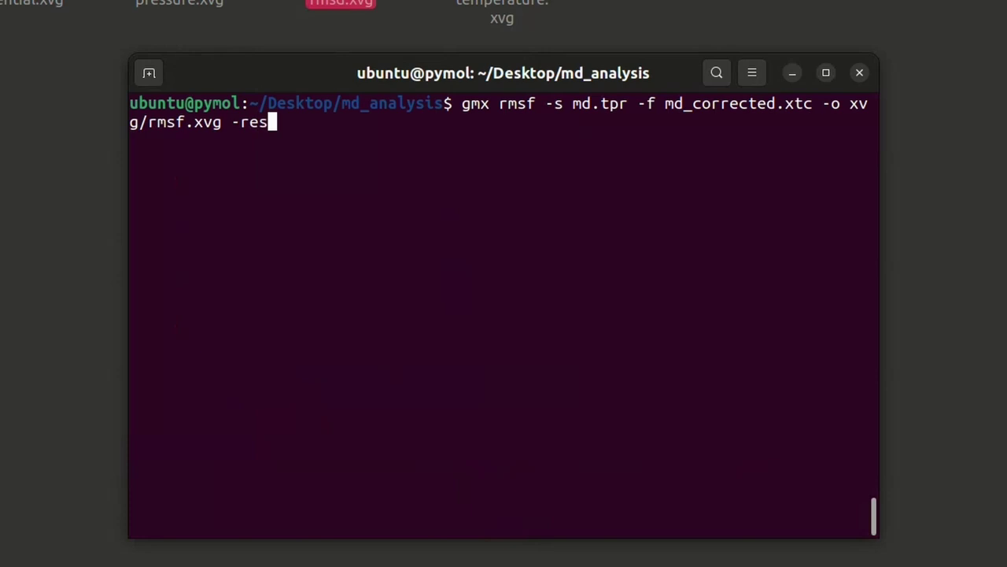
Run the gmx rmsf command with group 3 (C-alpha) and select the rmsf.xvg file in the file manager.
key("Return")
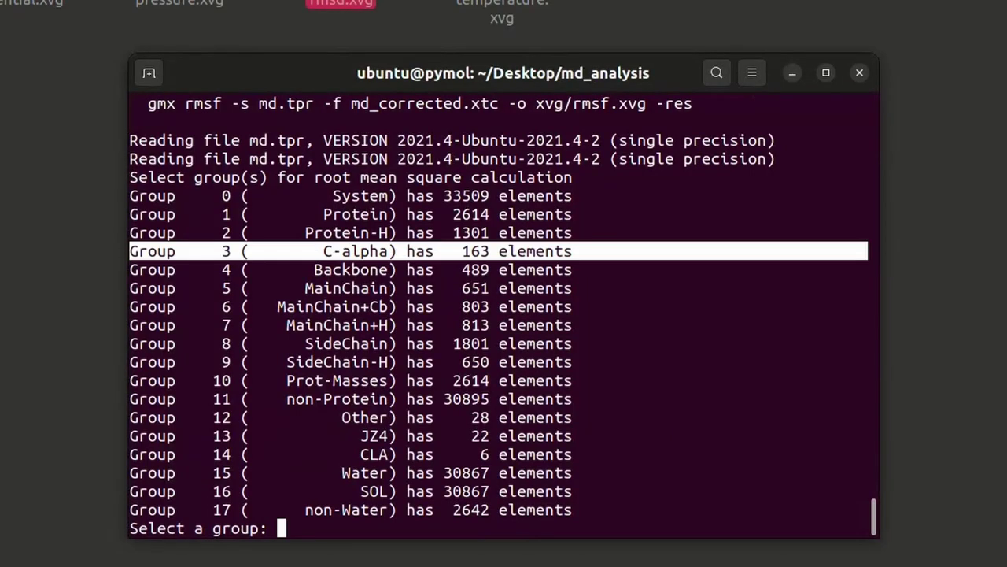
type("3")
key("Return")
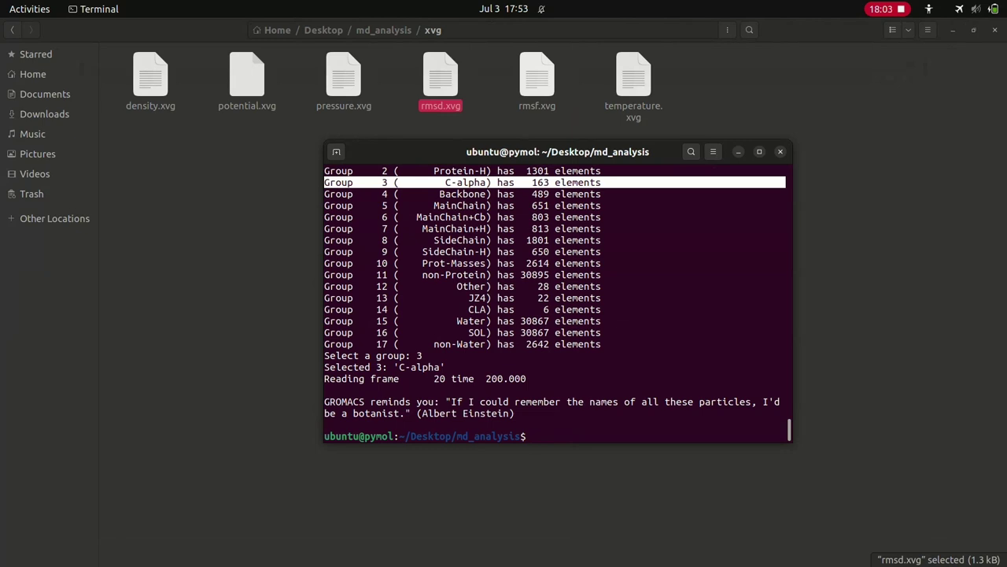
left_click(537, 79)
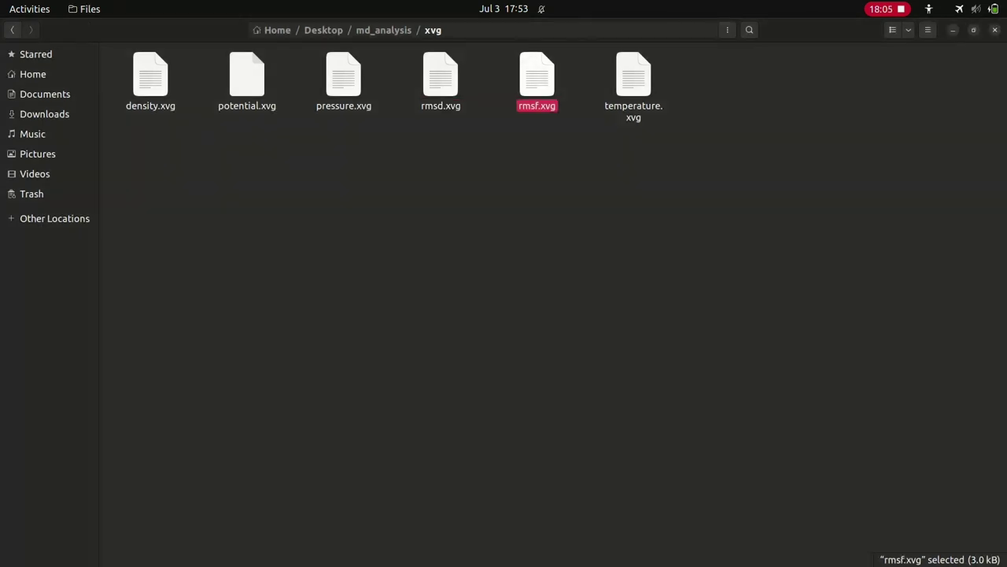
Switch to the terminal and plot the RMSF file by adapting the earlier plot command to xmgrace xvg/rmsf.xvg.
mouse_move(1, 303)
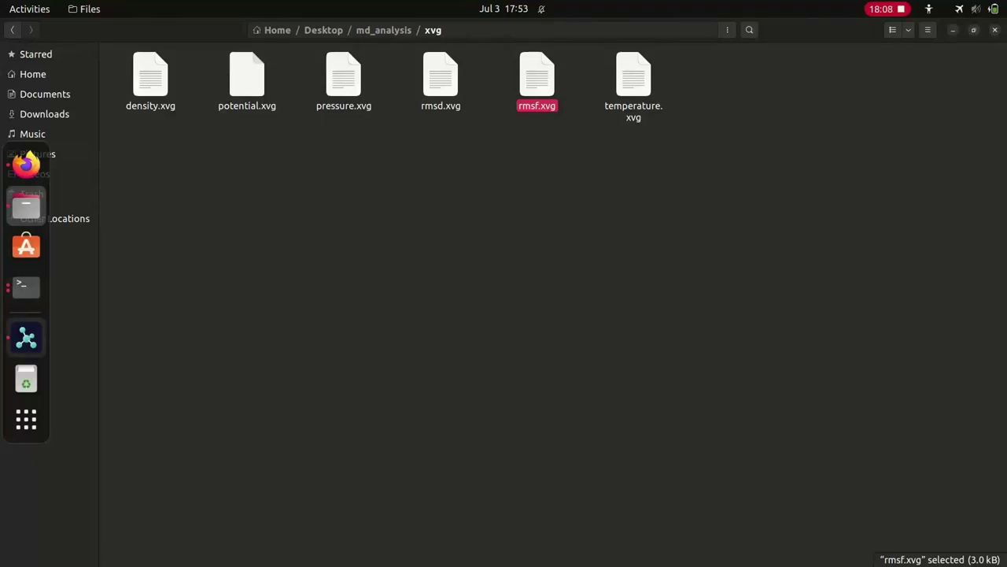
left_click(26, 285)
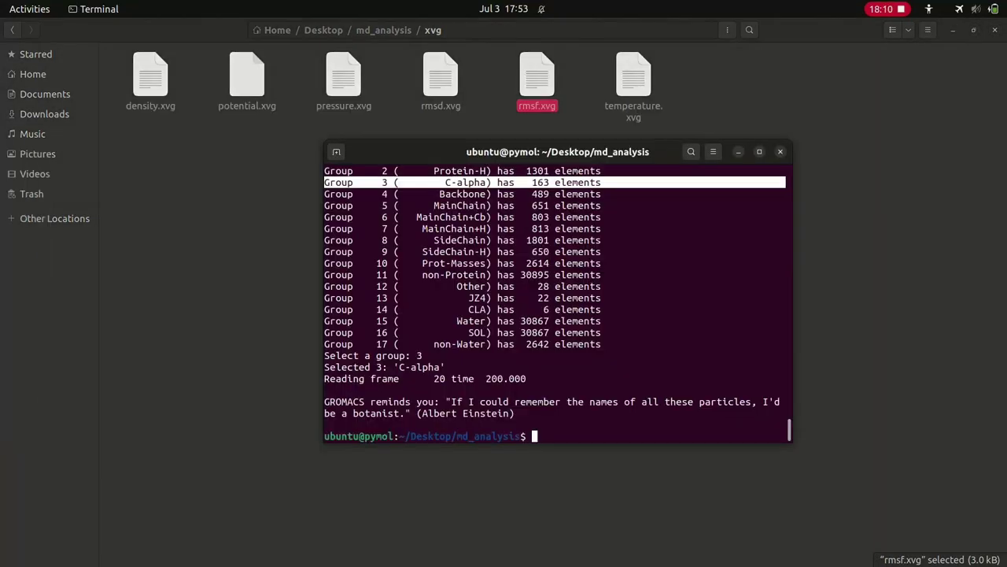
key("Up")
key("Up")
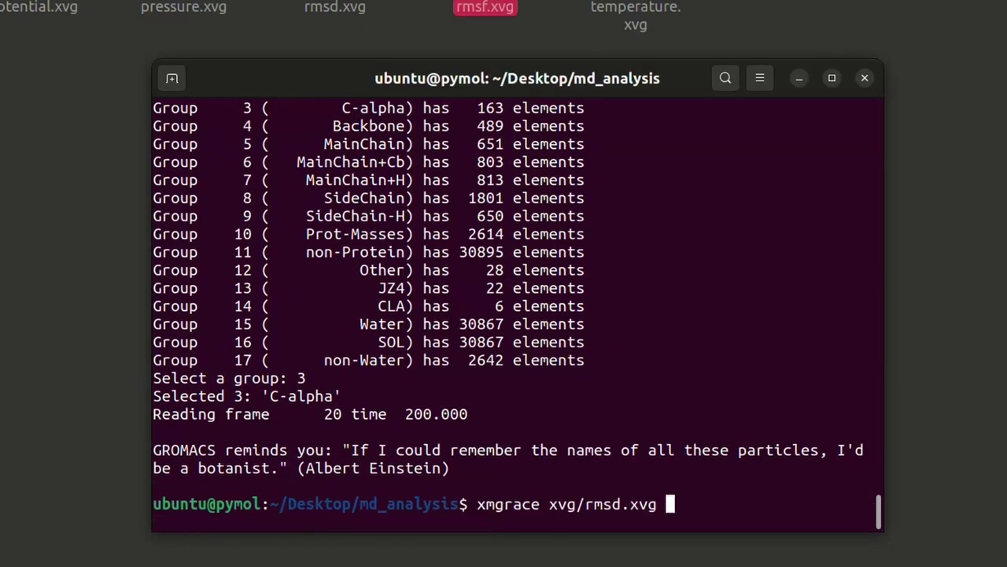
key("Left")
key("Left")
key("Left")
key("Left")
key("BackSpace")
type("f")
key("Return")
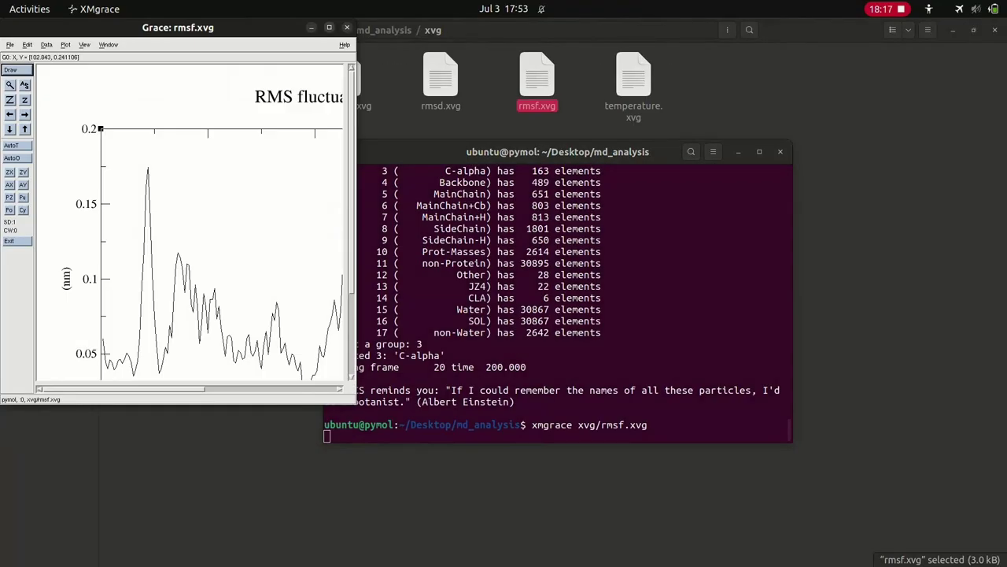
View the RMSF plot at full window size, close it and clear the terminal.
left_click(329, 28)
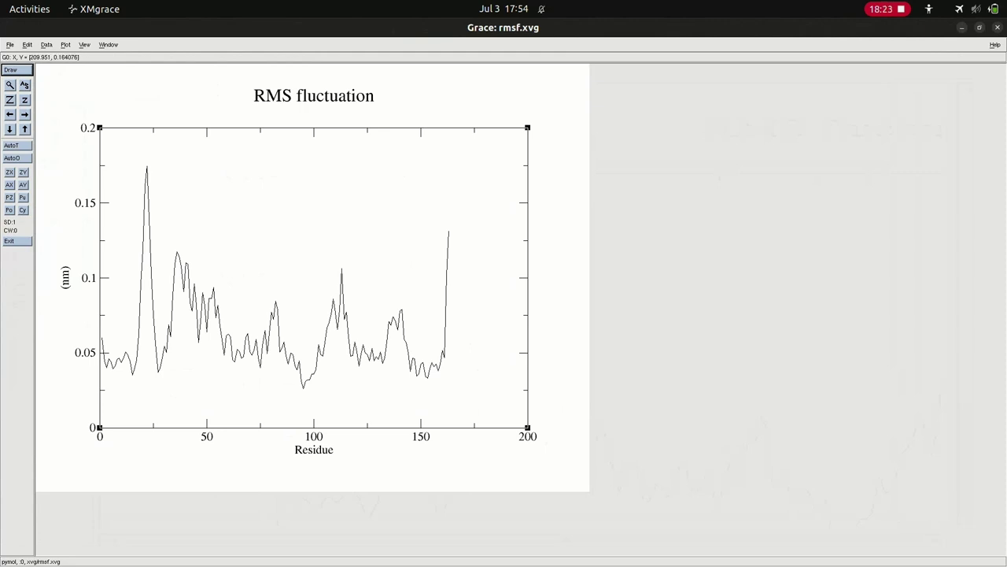
left_click(997, 27)
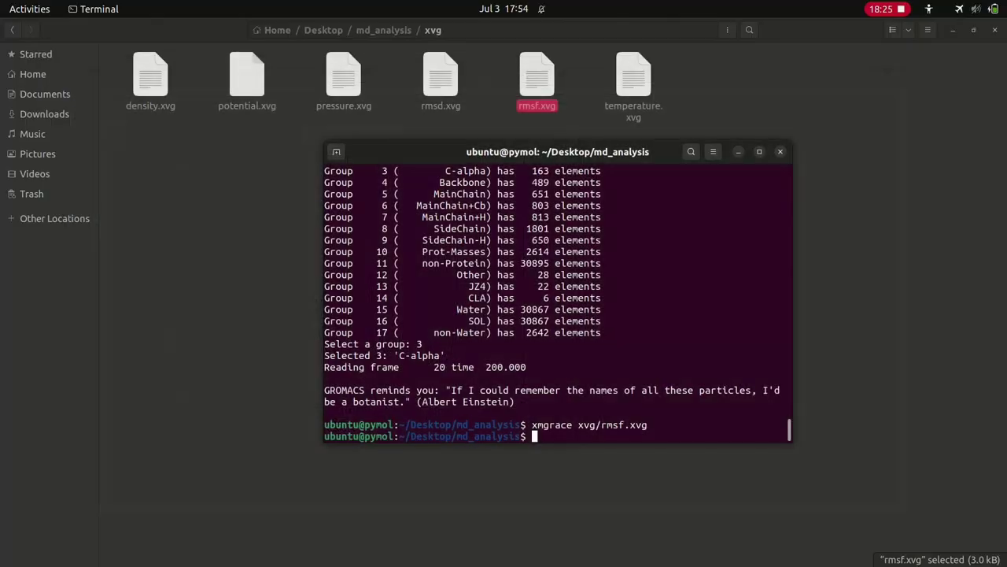
key("ctrl+l")
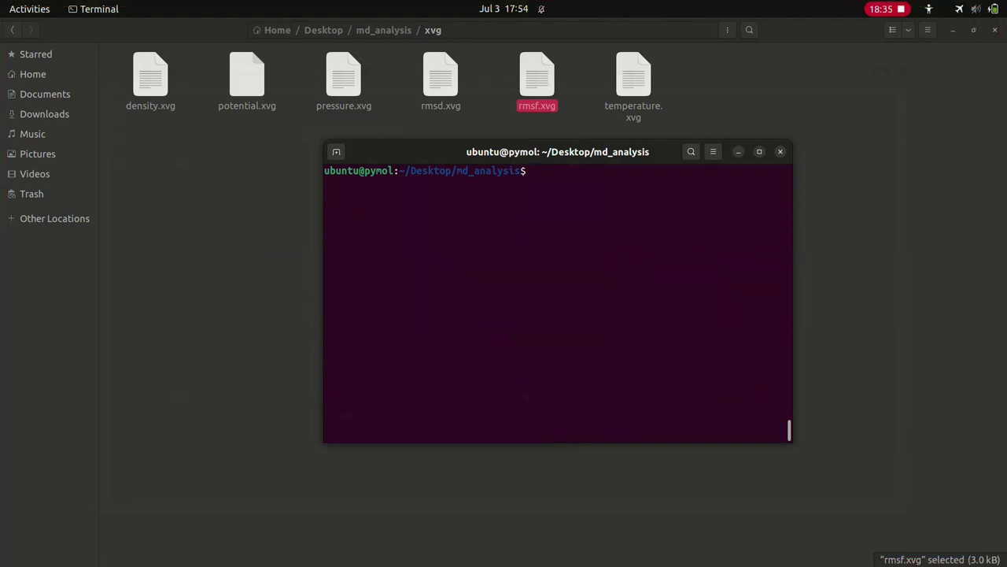
Start a gmx gyrate command with npt.gro as the structure input for -s.
type("gmx gyrayte")
key("BackSpace")
key("BackSpace")
key("BackSpace")
type("te -s")
type(" npt.")
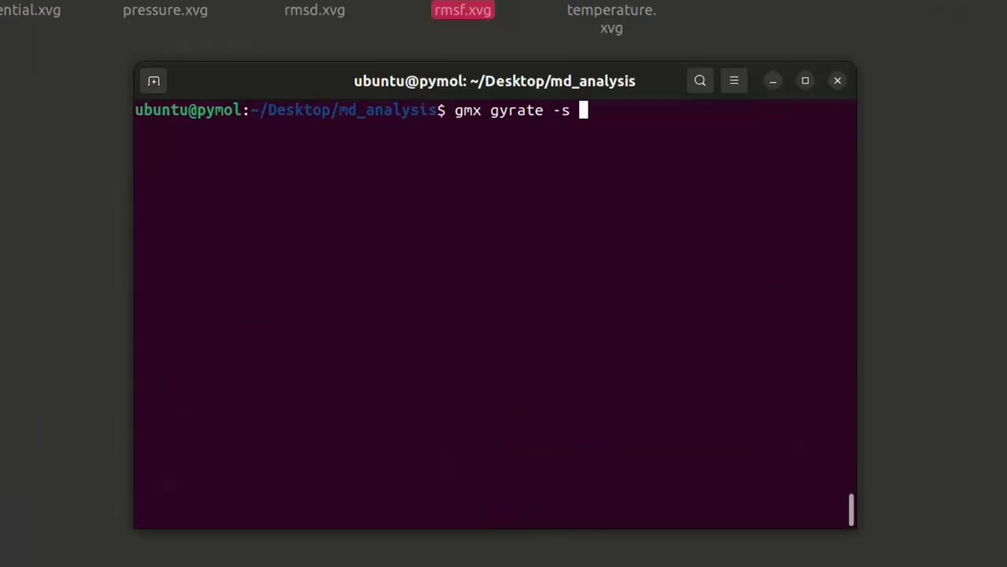
type("gro")
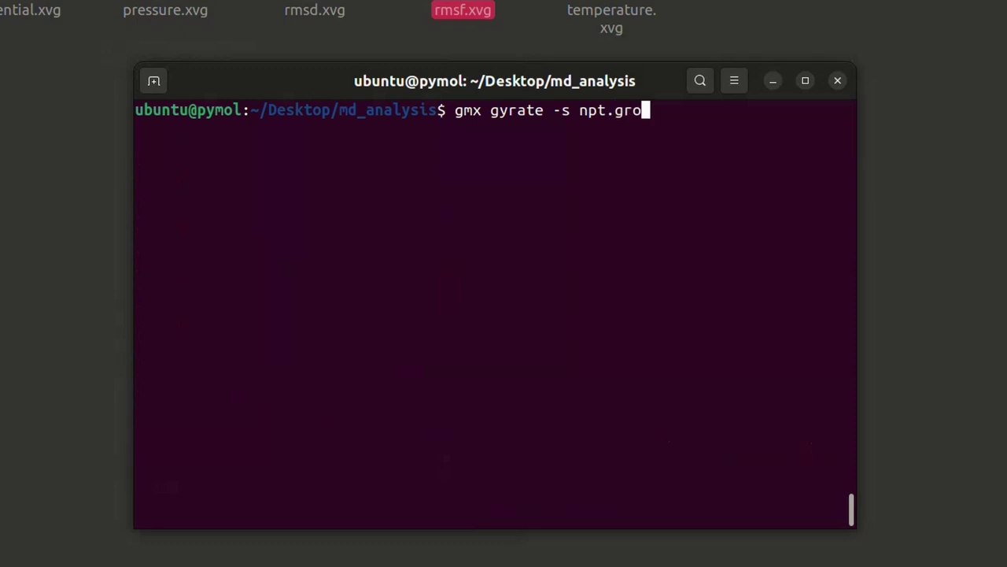
Complete the gyrate command with -f md_corrected.xtc and -o xvg/gyration.xvg, and run it.
type(" -f md_c")
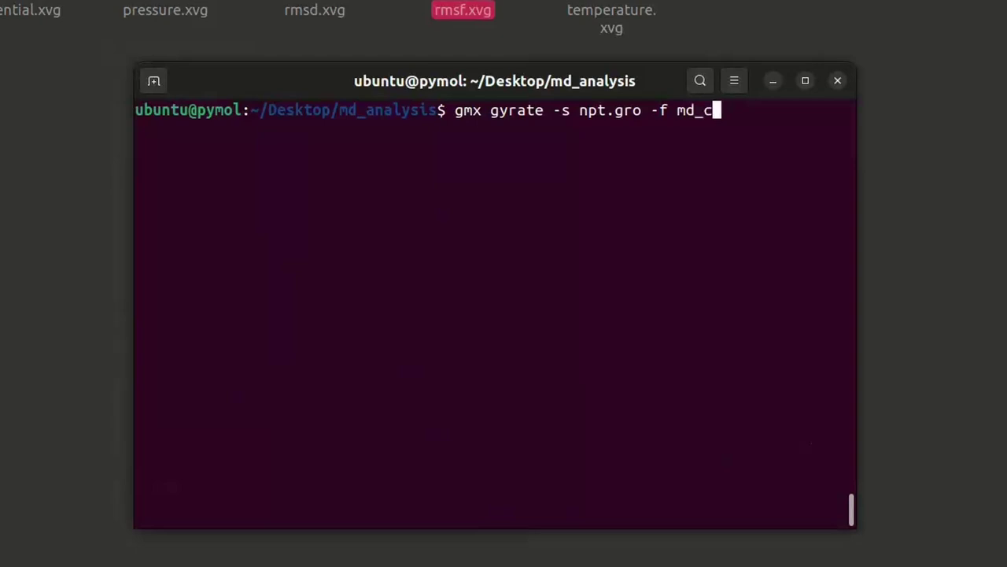
key("Tab")
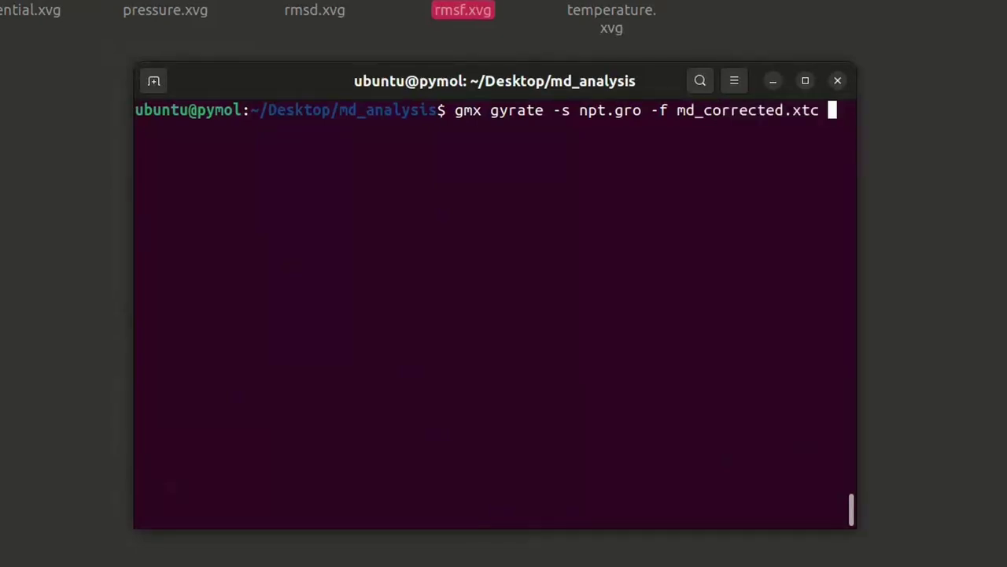
type("-o xvg/gyration")
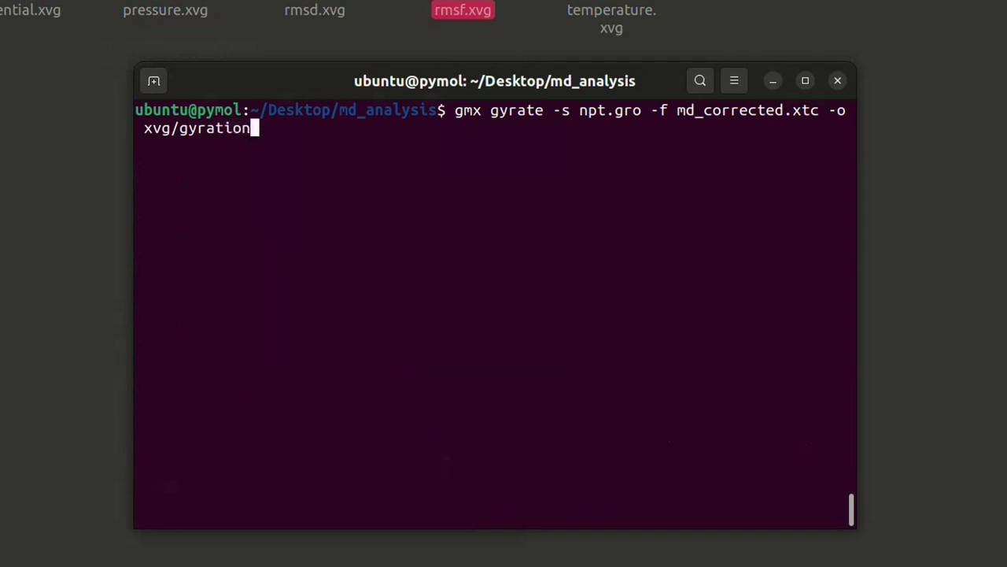
type(".xvg")
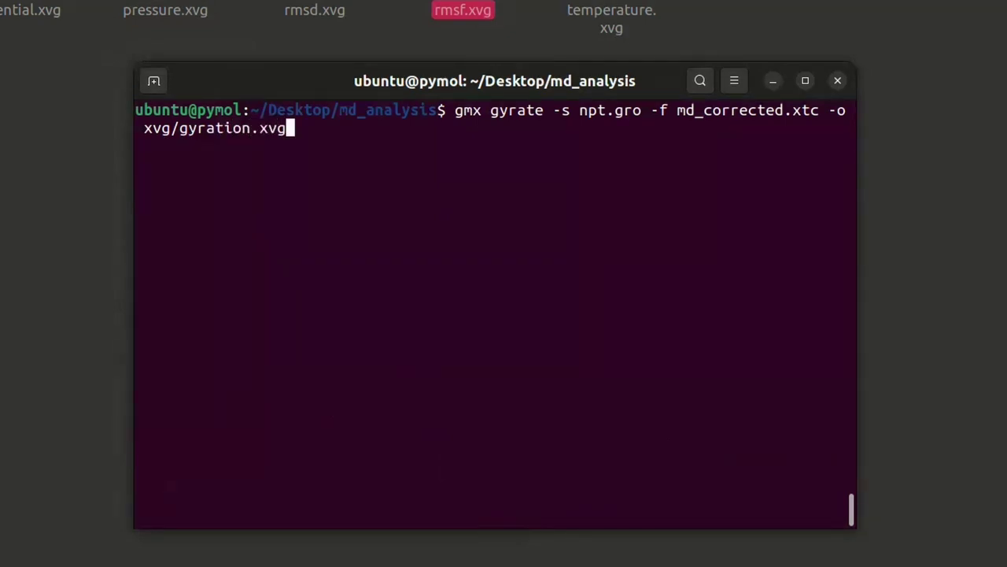
key("Return")
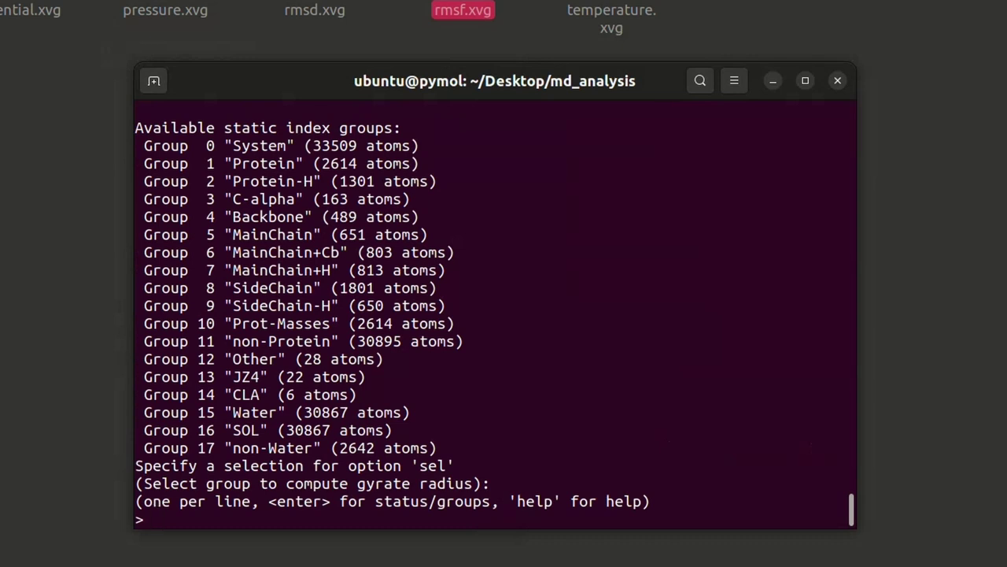
Calculate the radius of gyration for group 1 (Protein) and clear the terminal.
triple_click(266, 164)
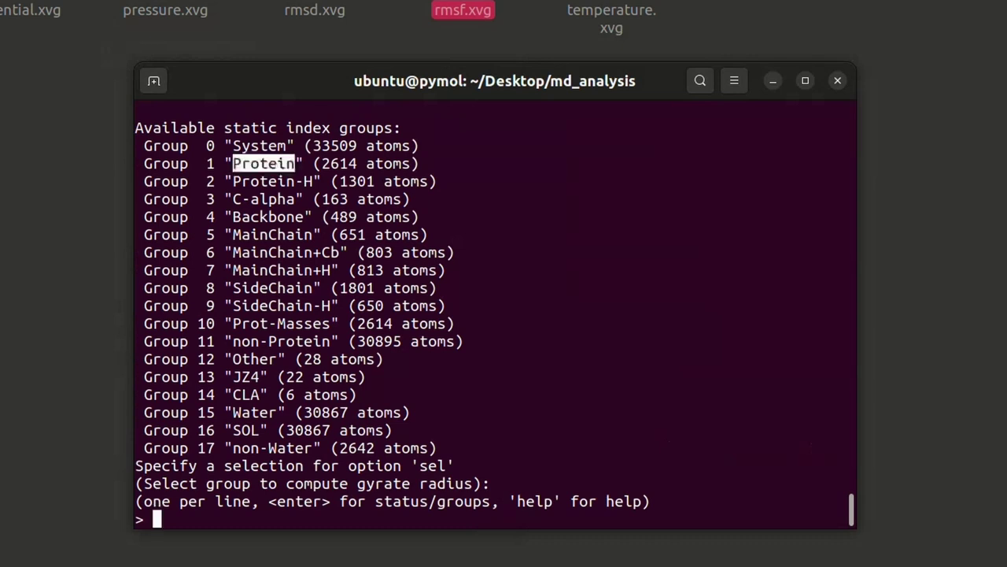
type("1")
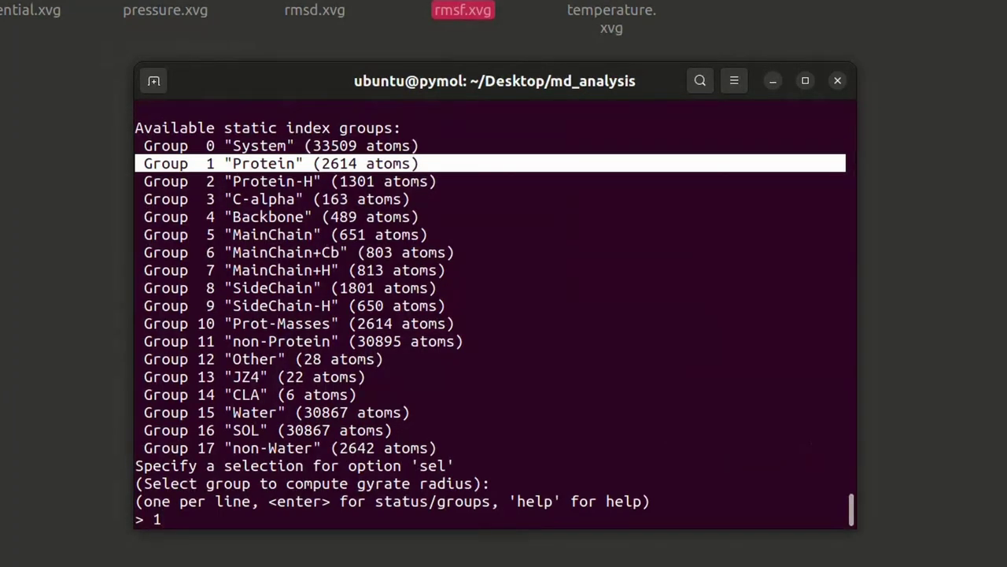
key("Return")
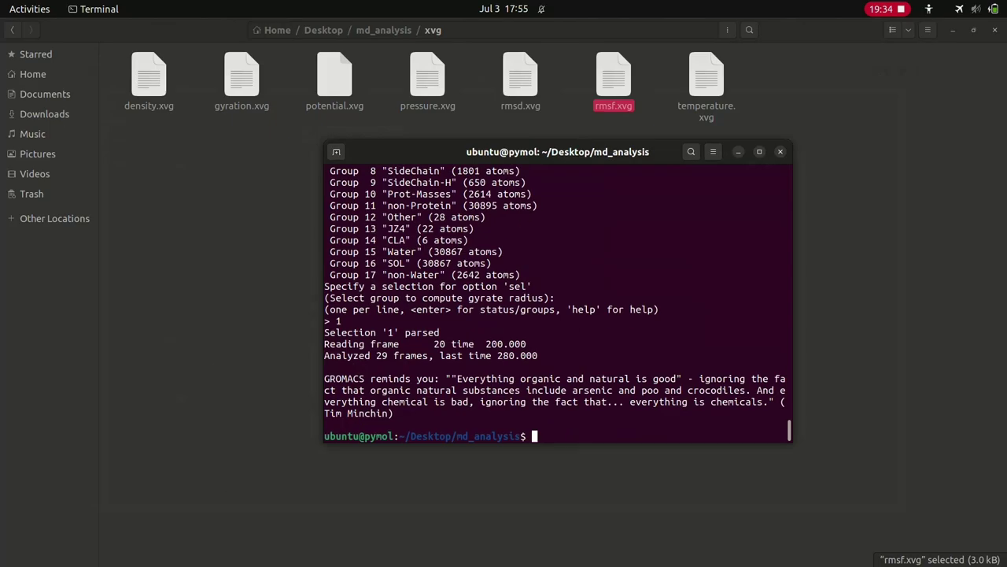
key("ctrl+l")
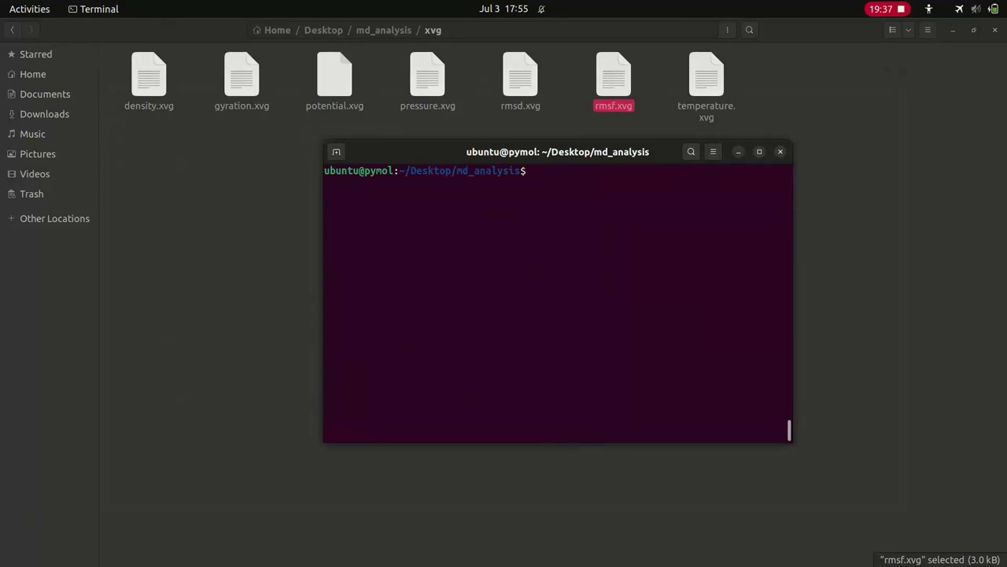
Select gyration.xvg in the file manager and plot it from the terminal by adapting the earlier command to xmgrace xvg/gyration.xvg.
left_click(242, 82)
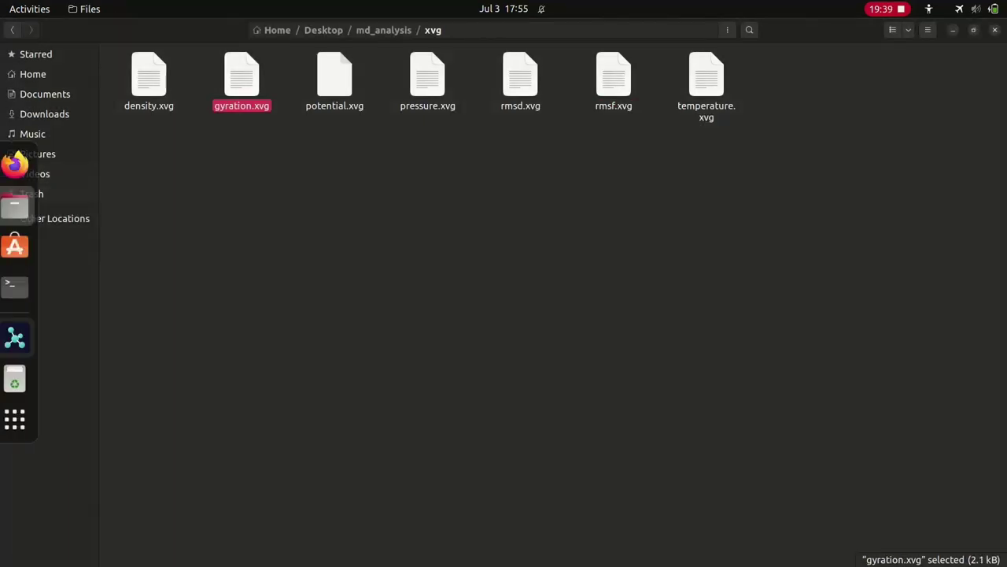
left_click(14, 285)
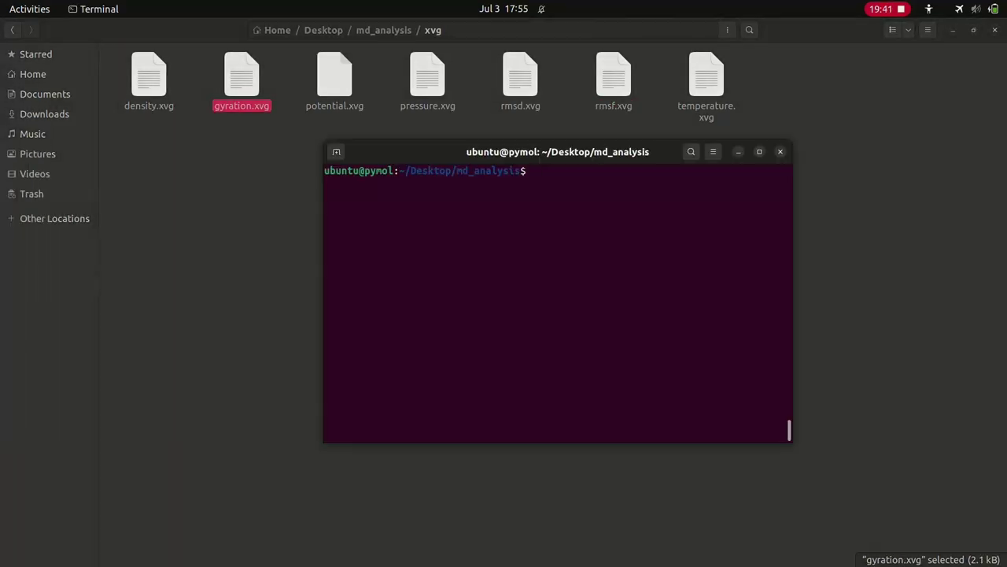
key("Up")
key("Up")
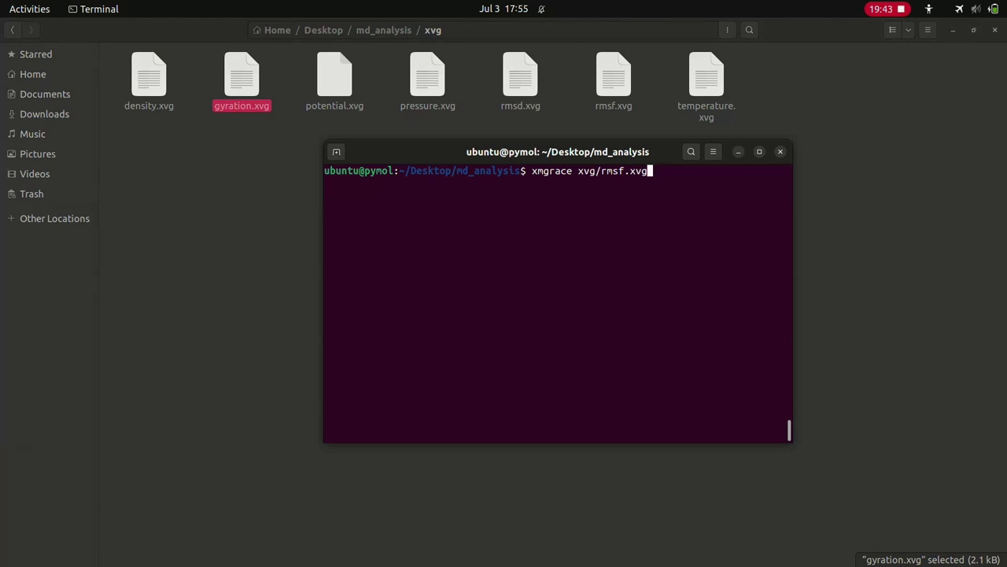
key("BackSpace")
key("BackSpace")
key("BackSpace")
key("BackSpace")
key("BackSpace")
key("BackSpace")
key("BackSpace")
key("BackSpace")
type("gy")
key("Tab")
key("Return")
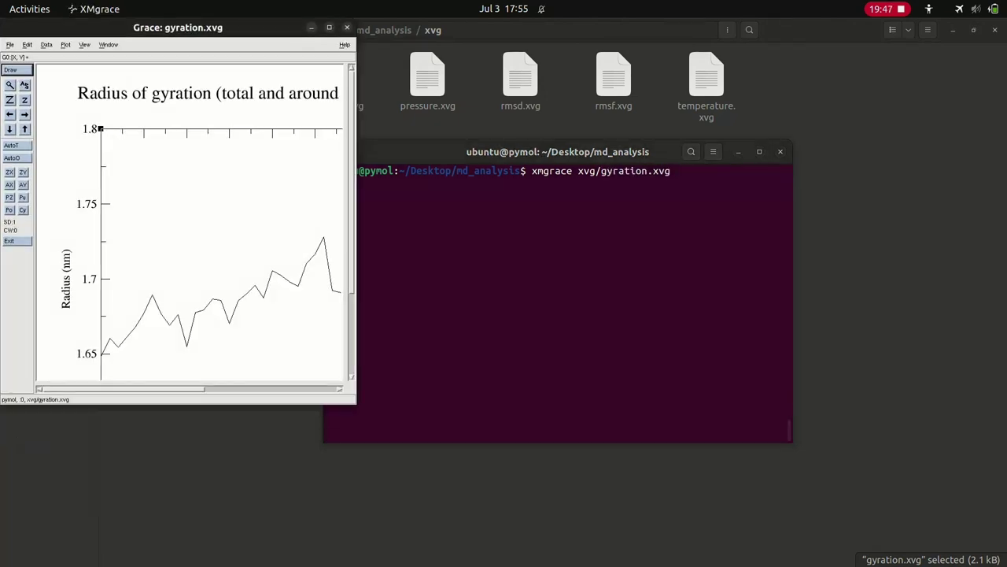
View the radius of gyration plot at full window size, close it and clear the terminal.
double_click(235, 28)
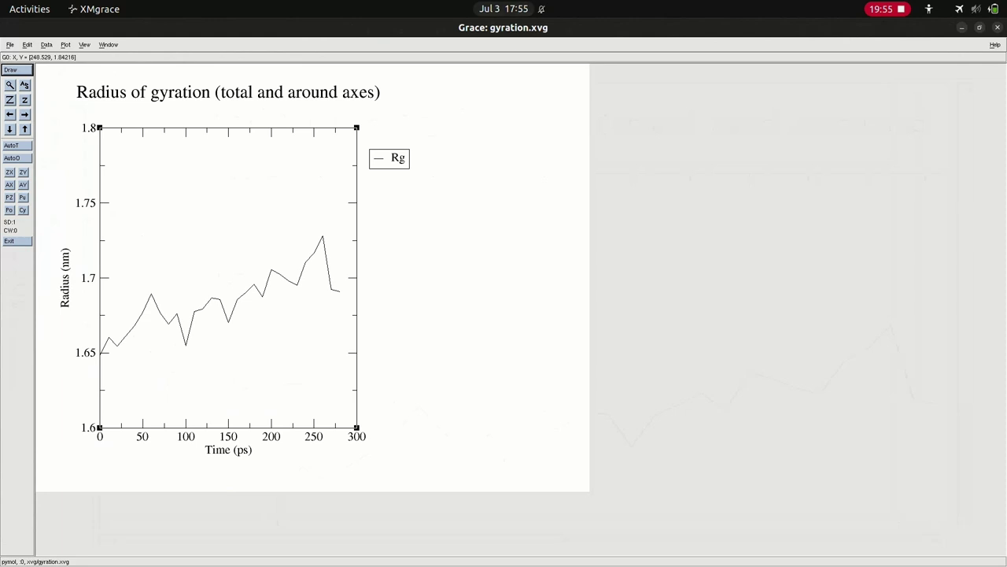
left_click(997, 28)
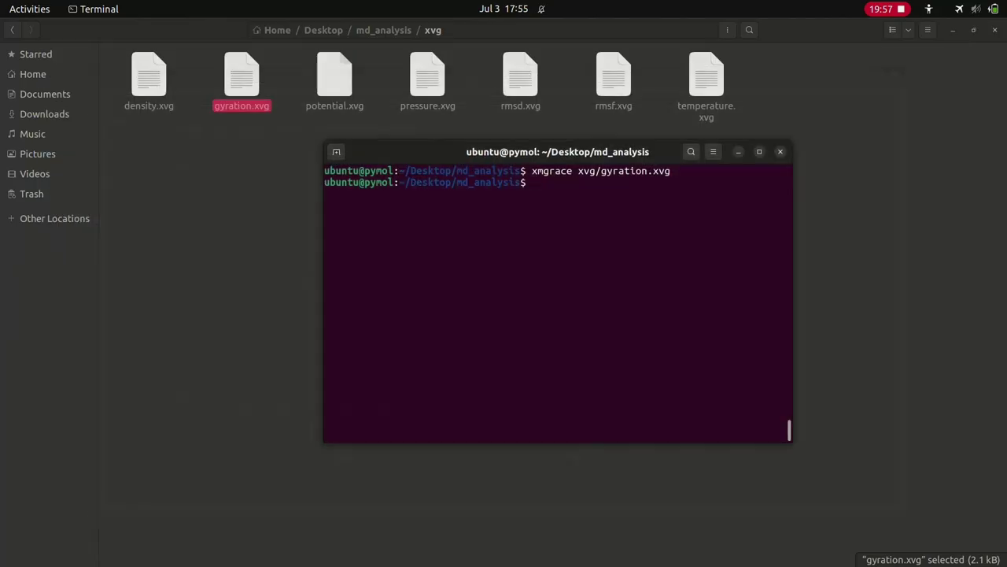
key("ctrl+l")
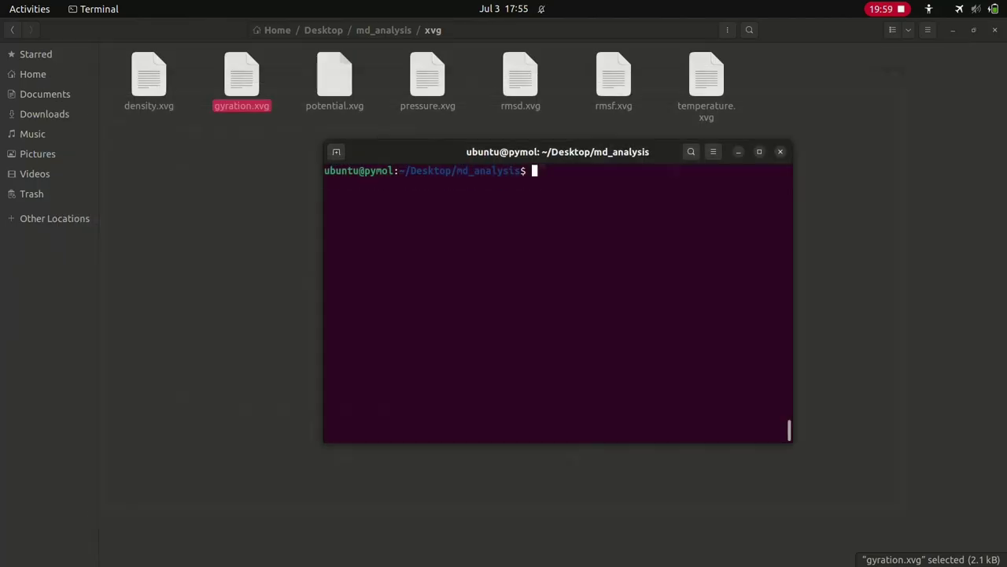
Run the hydrogen bond analysis with gmx hbond -s md.tpr -f md_corrected.xtc -num xvg/hbond.xvg.
double_click(570, 171)
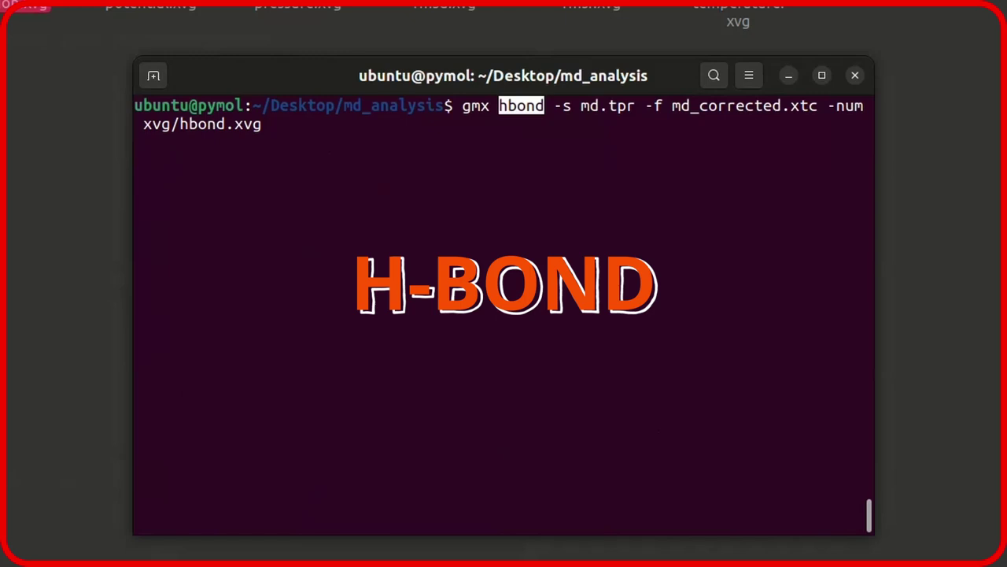
double_click(596, 171)
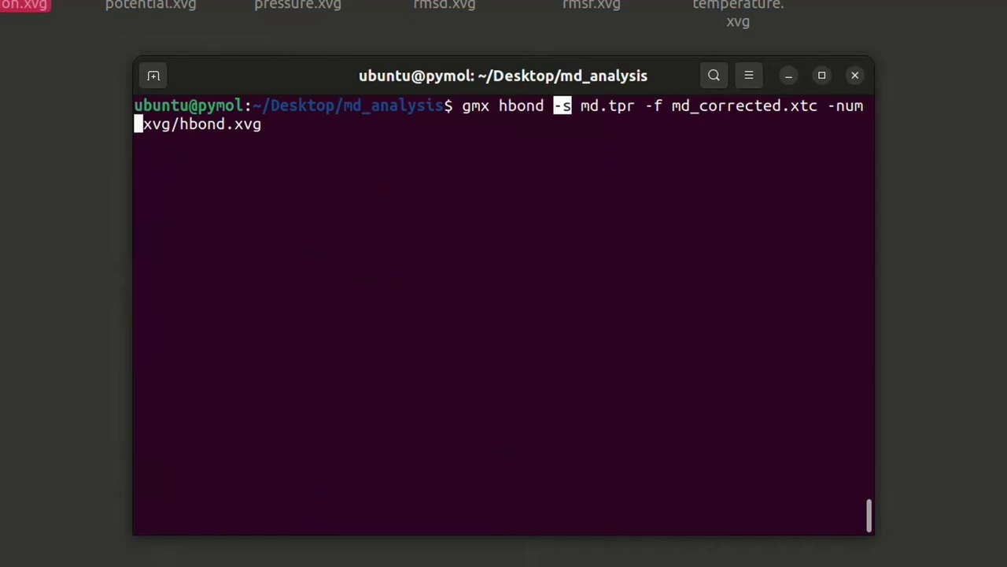
double_click(608, 105)
double_click(745, 106)
key("Return")
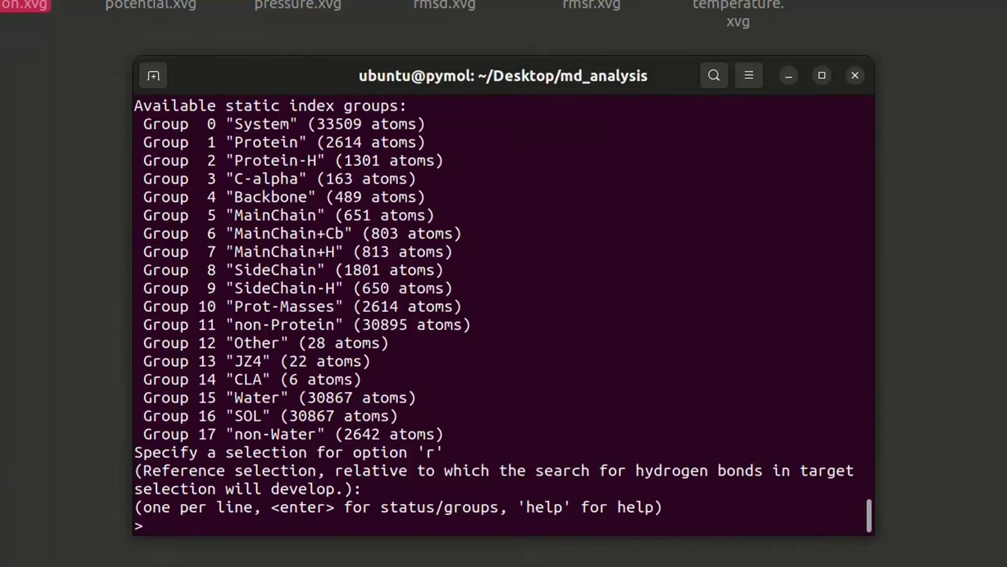
Set group 1 (Protein) as the reference selection for the hydrogen bond search.
triple_click(267, 142)
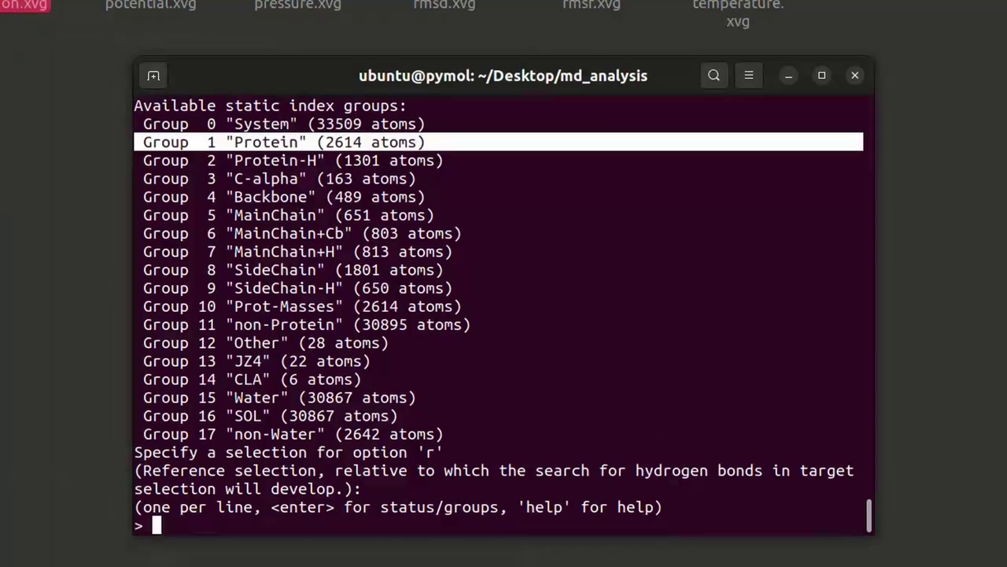
type("1")
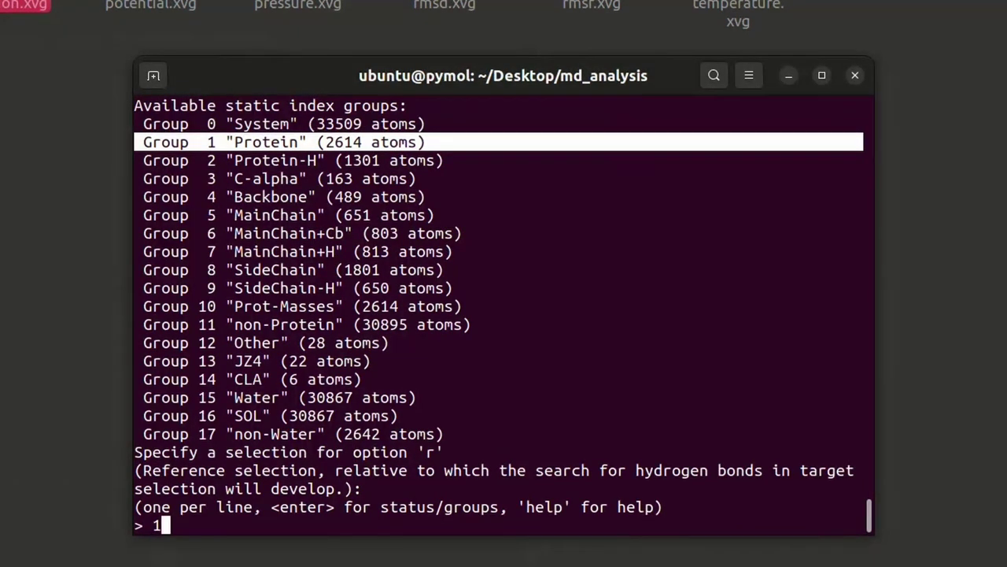
left_click_drag(142, 470, 352, 488)
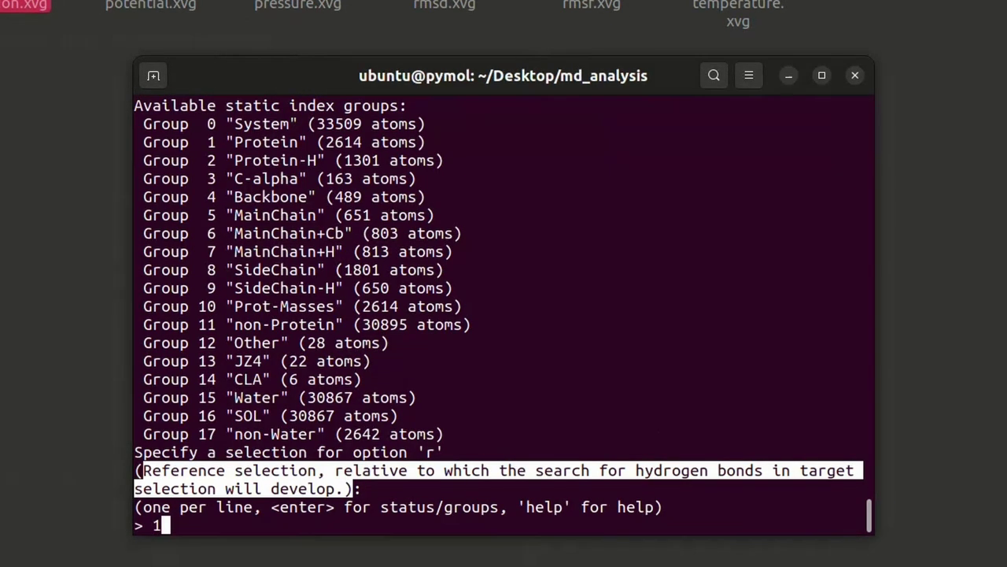
left_click(353, 489)
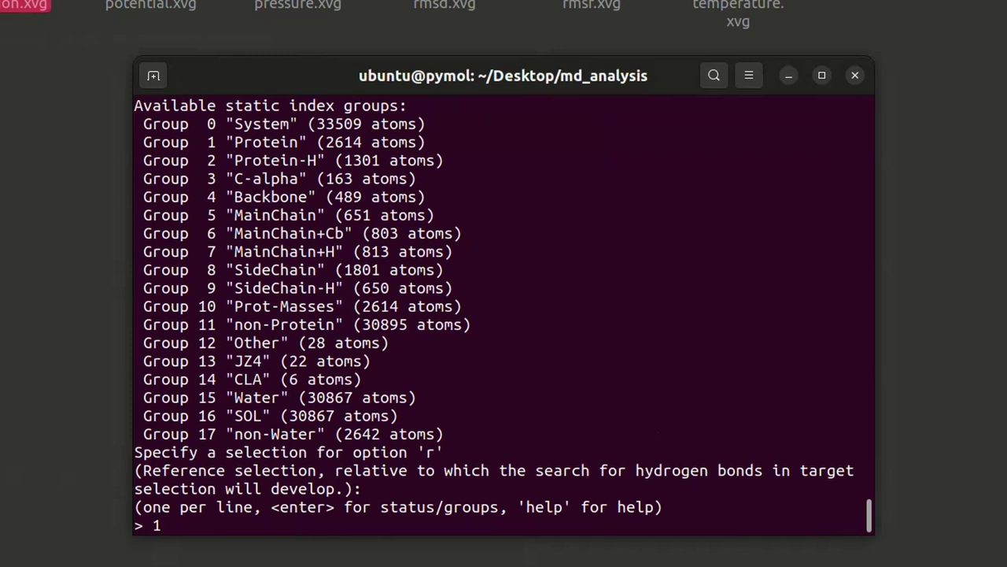
key("Return")
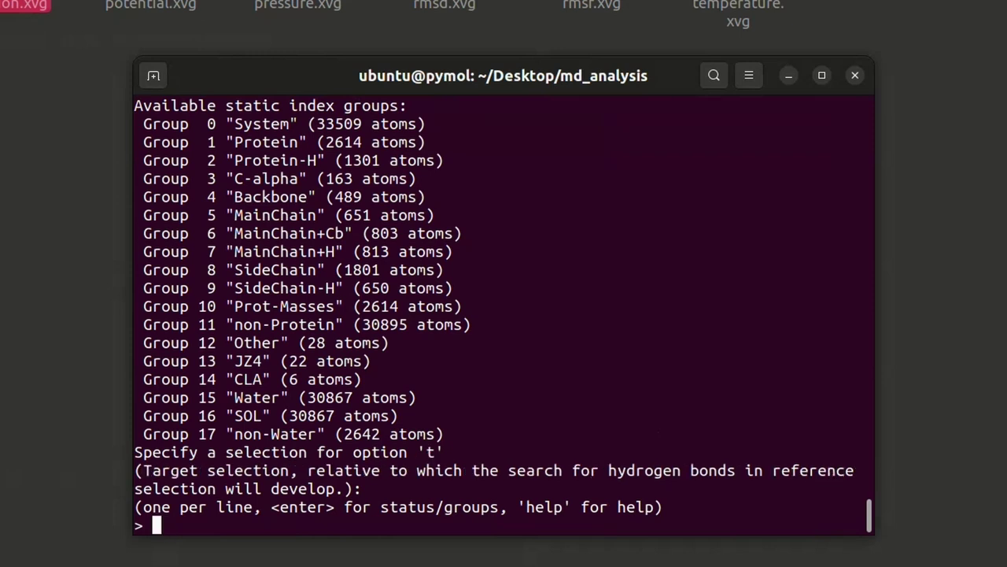
Set group 13 (JZ4) as the target selection and carry out the hydrogen bond calculation.
left_click_drag(143, 470, 298, 470)
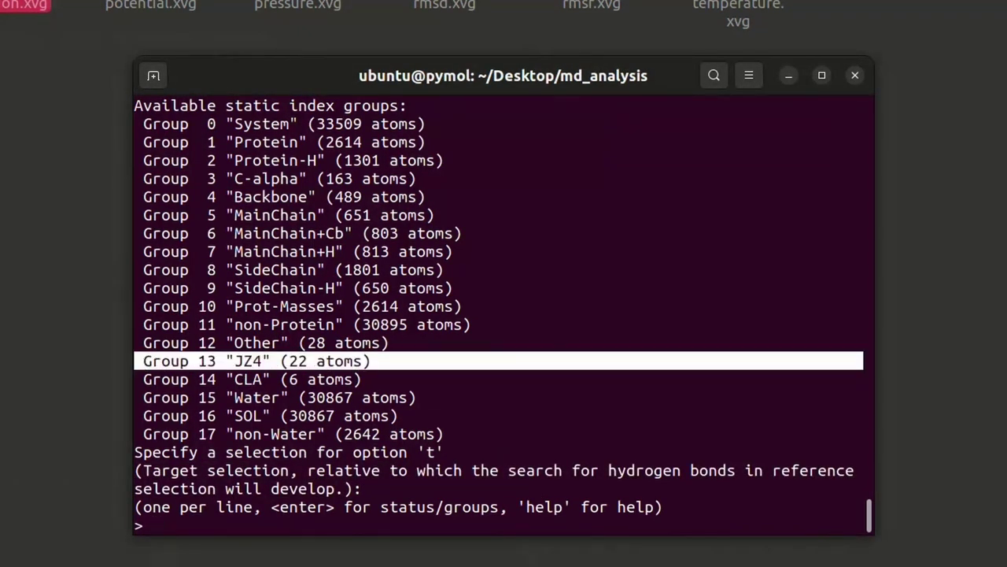
type("13")
key("Return")
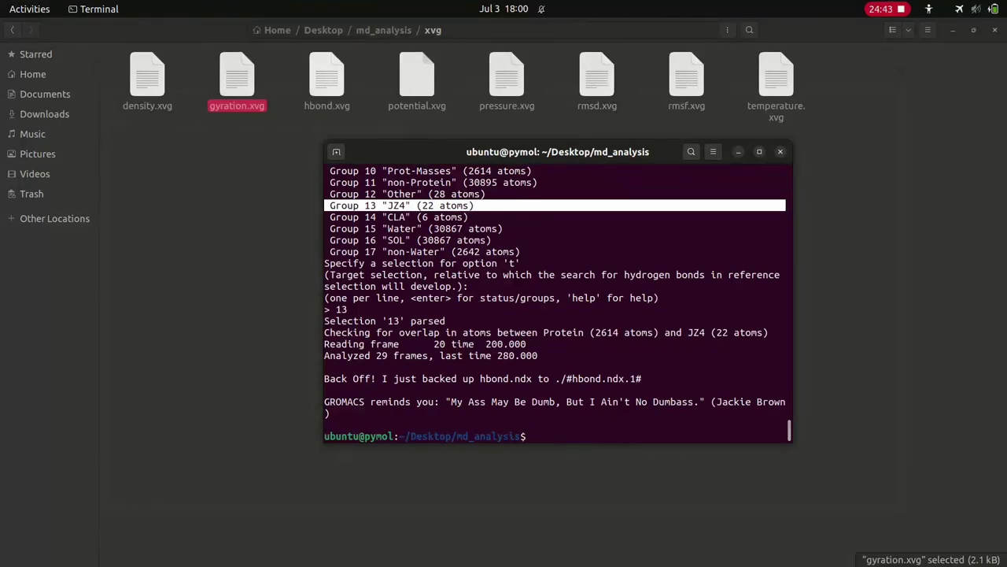
Select hbond.xvg in the file manager and plot it from the cleared terminal with xmgrace xvg/hbond.xvg.
left_click(327, 77)
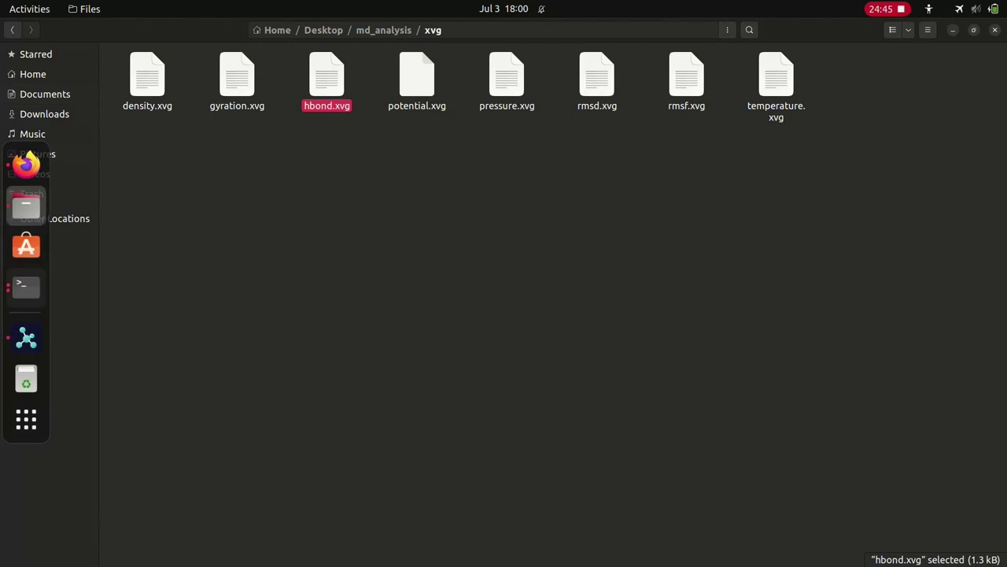
left_click(26, 286)
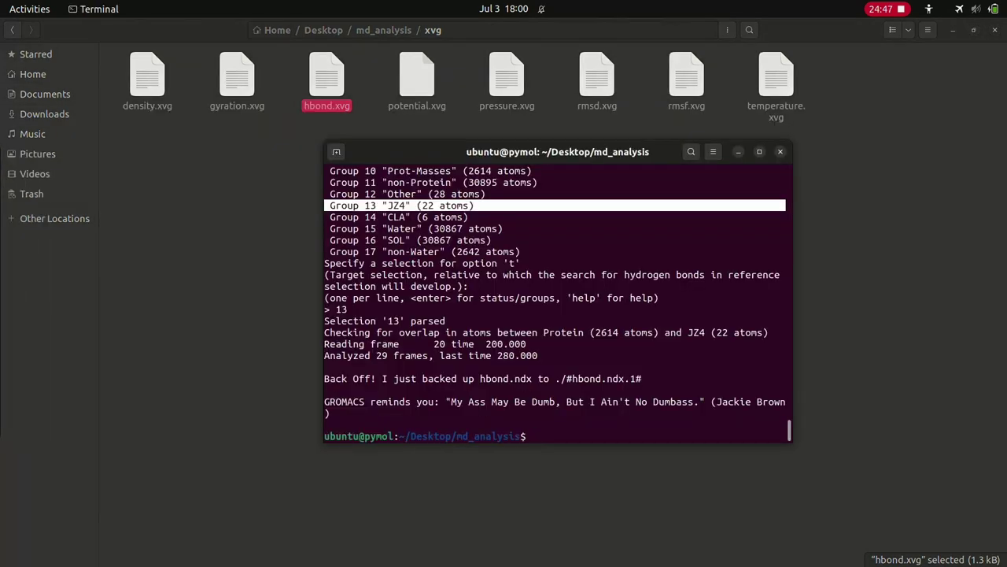
key("ctrl+l")
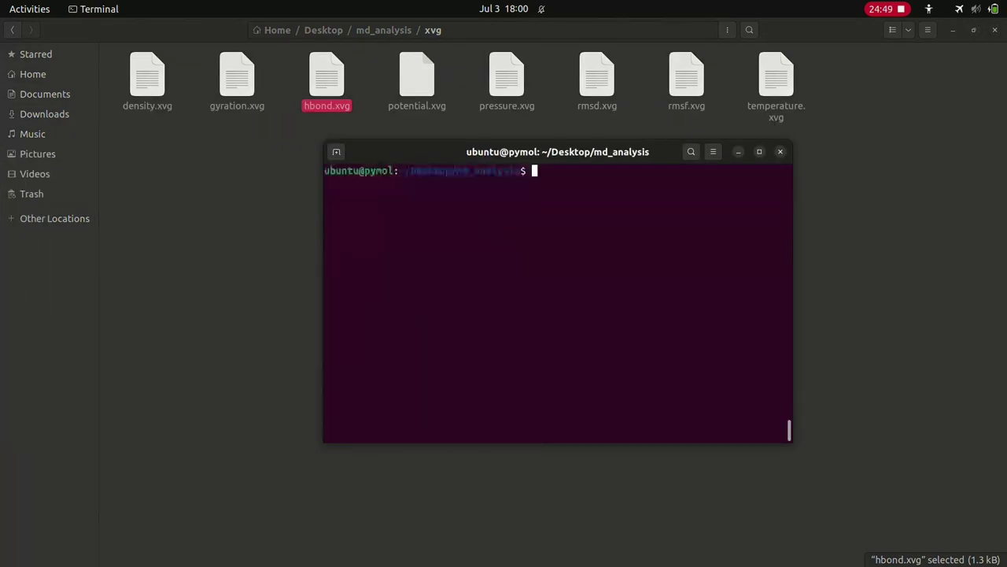
type("xmgrace")
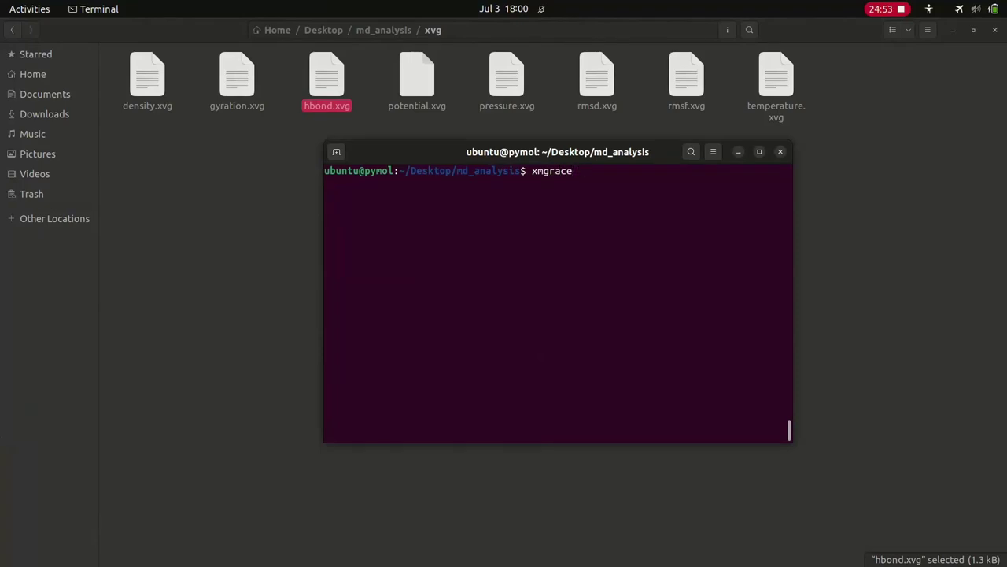
type(" xvg/h")
key("Tab")
key("Return")
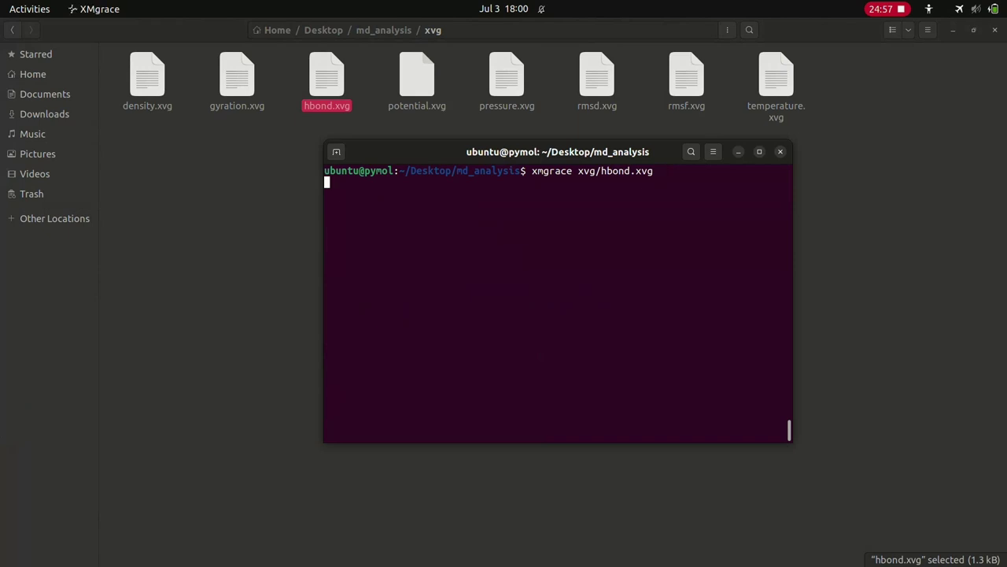
View the hydrogen bond plot at full window size and close it.
left_click(329, 28)
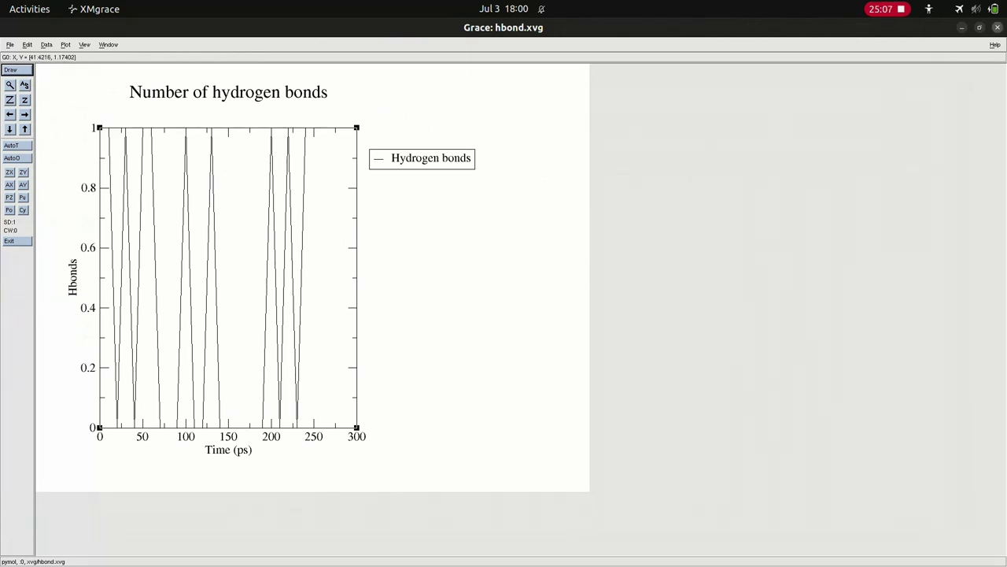
key("ctrl+q")
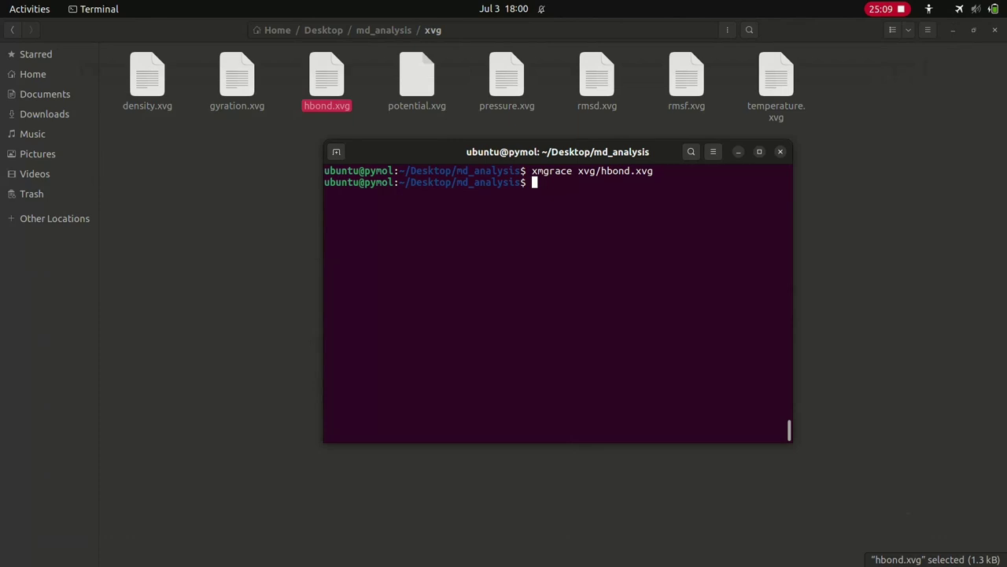
Clear and exit the terminal session, and box-select the result files in the xvg folder.
key("ctrl+l")
key("ctrl+d")
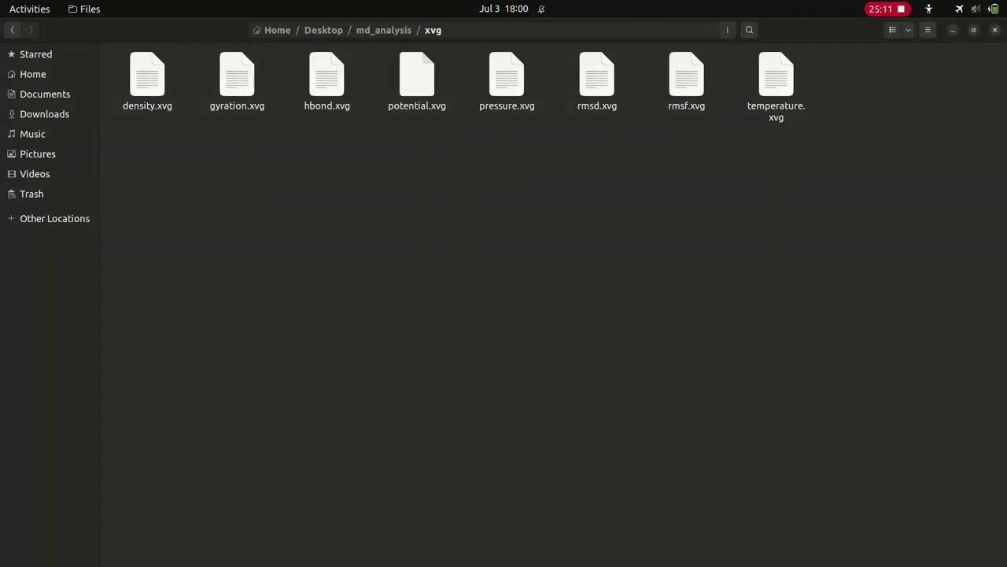
left_click_drag(141, 155, 877, 84)
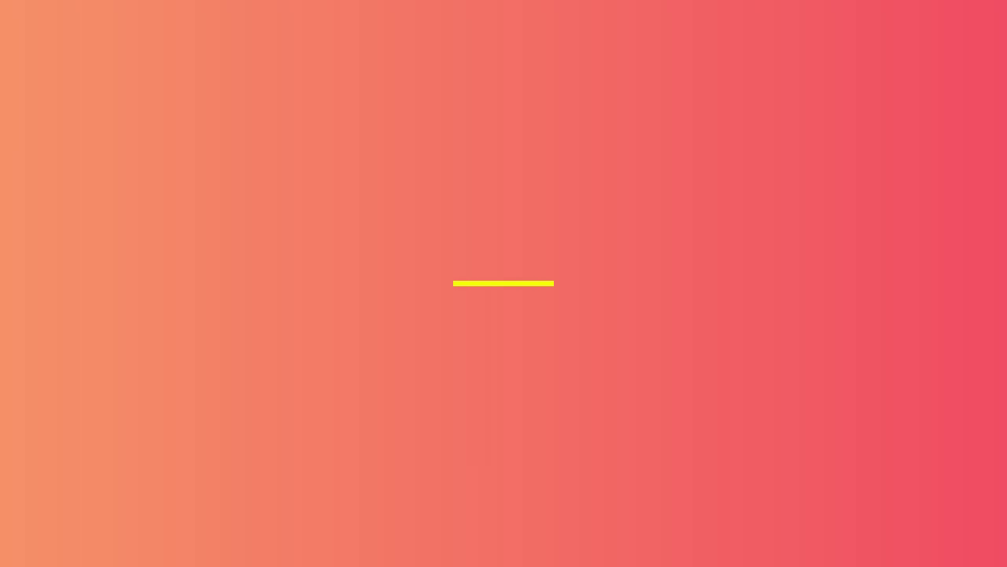